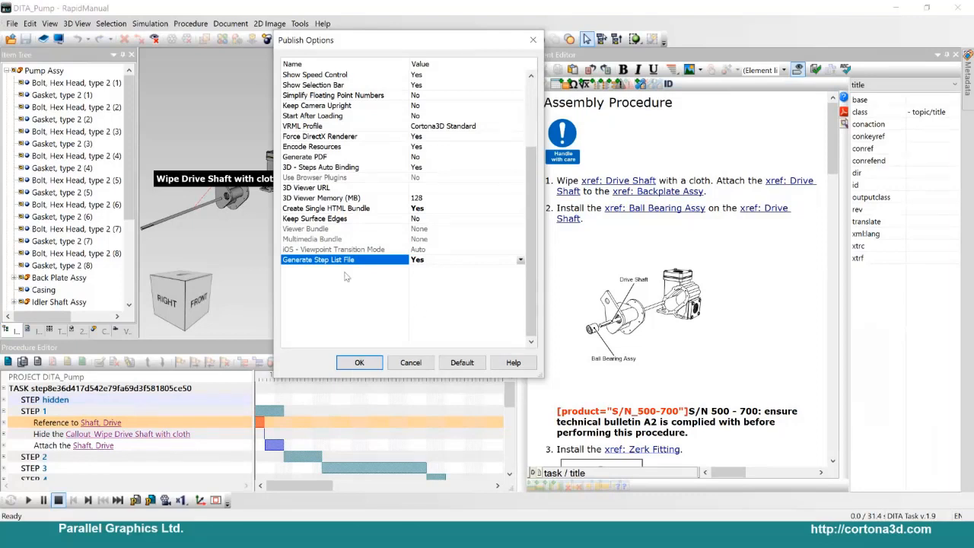
Step: Close the publish options without applying the changes and look over the procedure's step list
click(411, 369)
click(29, 400)
scroll(28, 401, down, 7)
scroll(32, 411, up, 3)
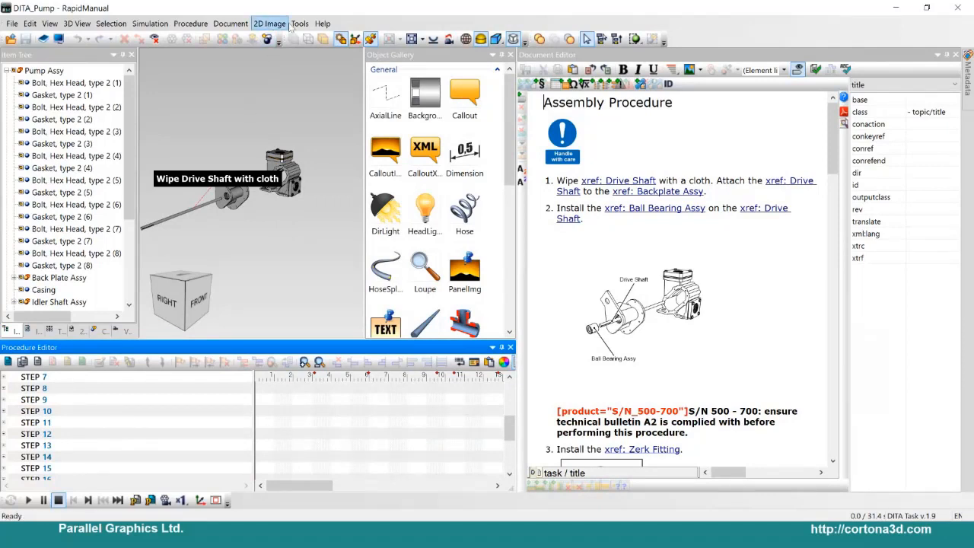
Step: Publish the DITA_Pump project to the Desktop\published folder, overwriting the existing files
click(12, 24)
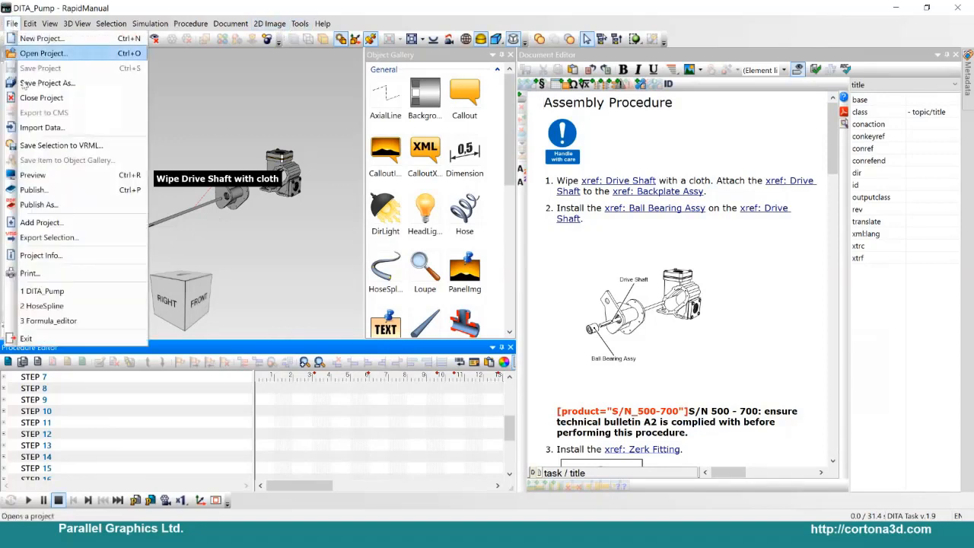
click(114, 188)
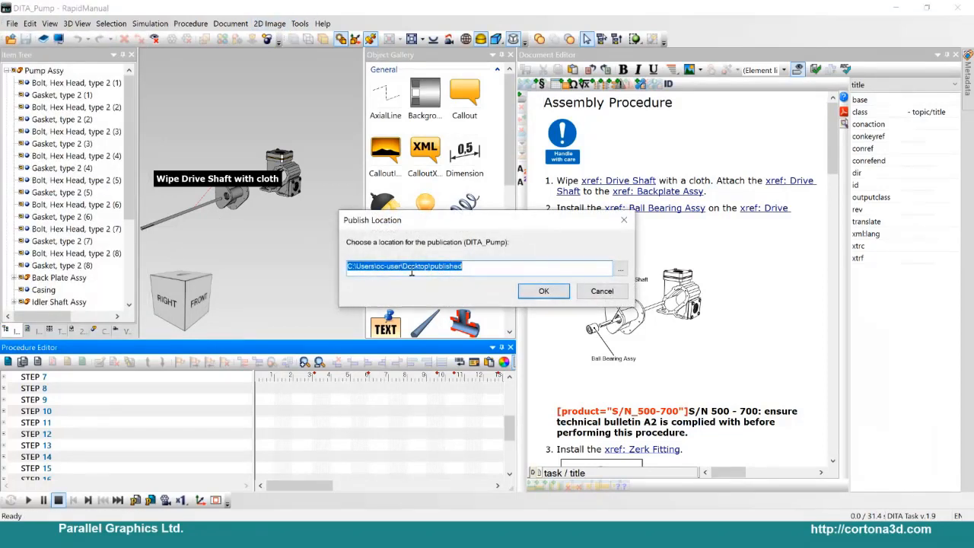
click(544, 292)
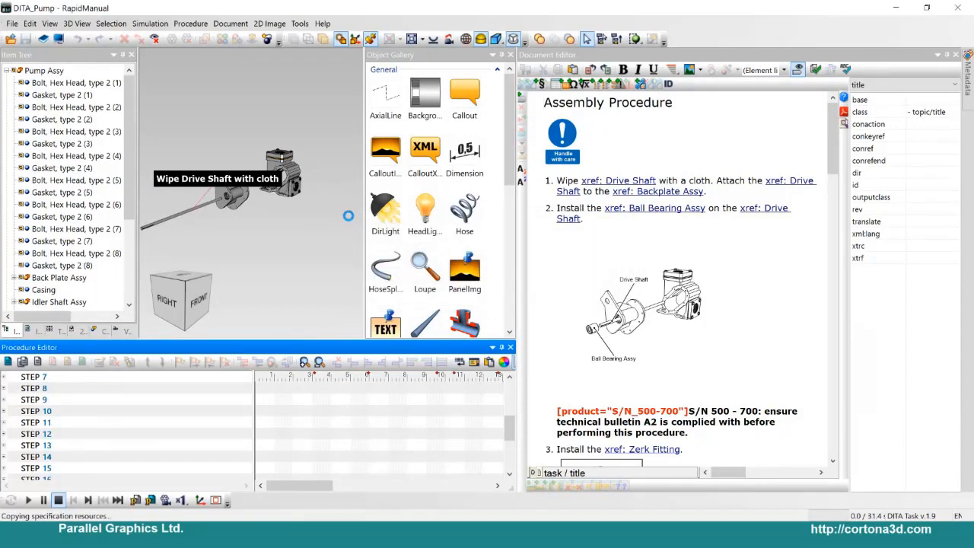
click(517, 348)
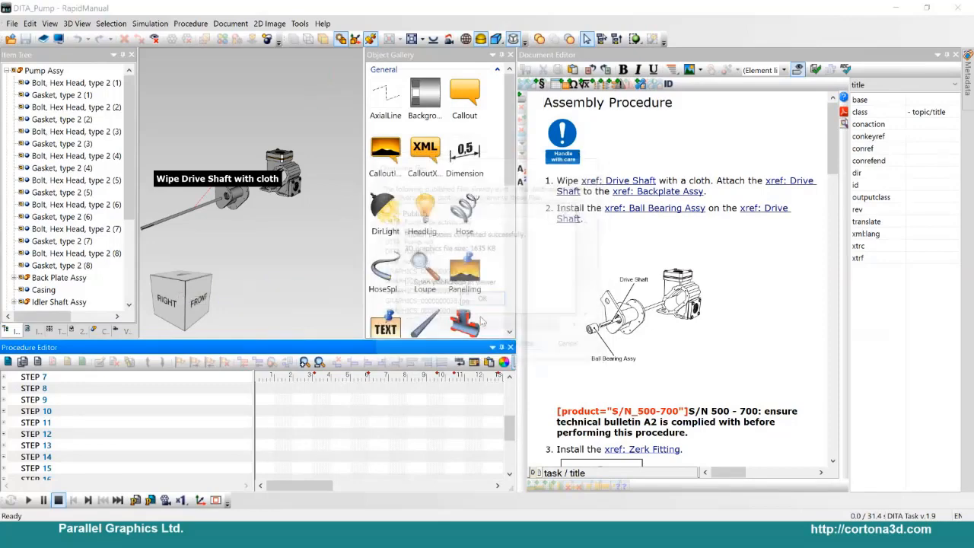
click(482, 300)
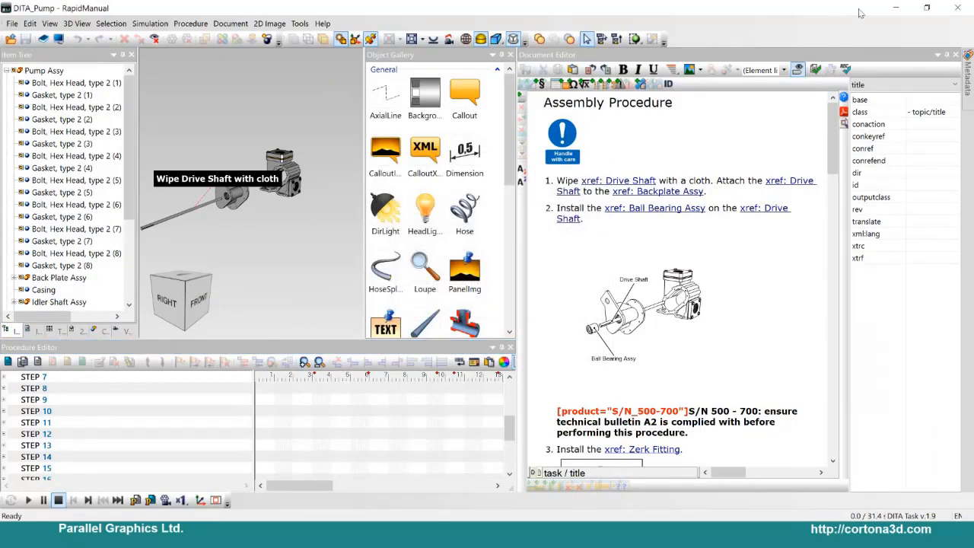
Step: Switch to the published folder in File Explorer, open DITA_Pump.txt and examine its list of step identifiers
key(alt+Tab)
key(alt+Tab)
key(alt+Tab)
key(alt+Tab)
key(alt+Tab)
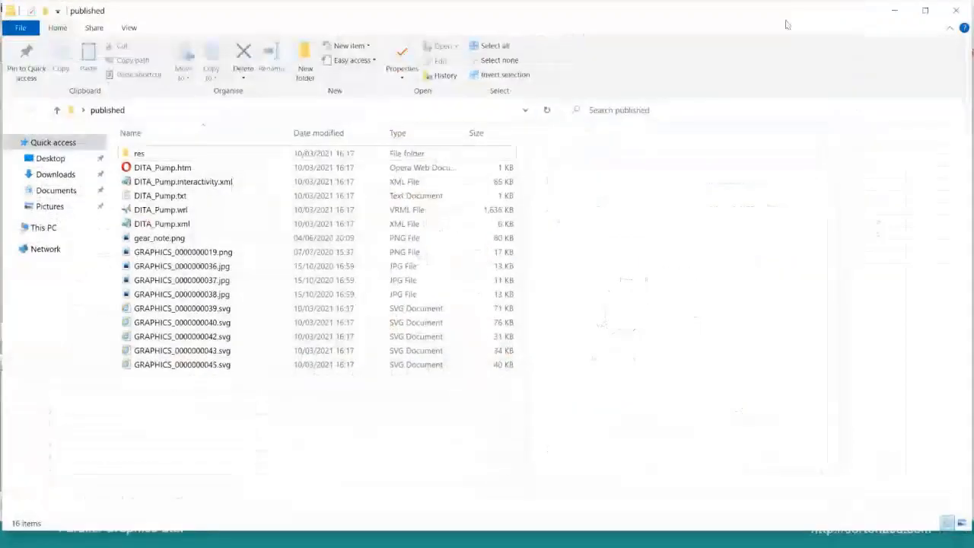
double_click(242, 196)
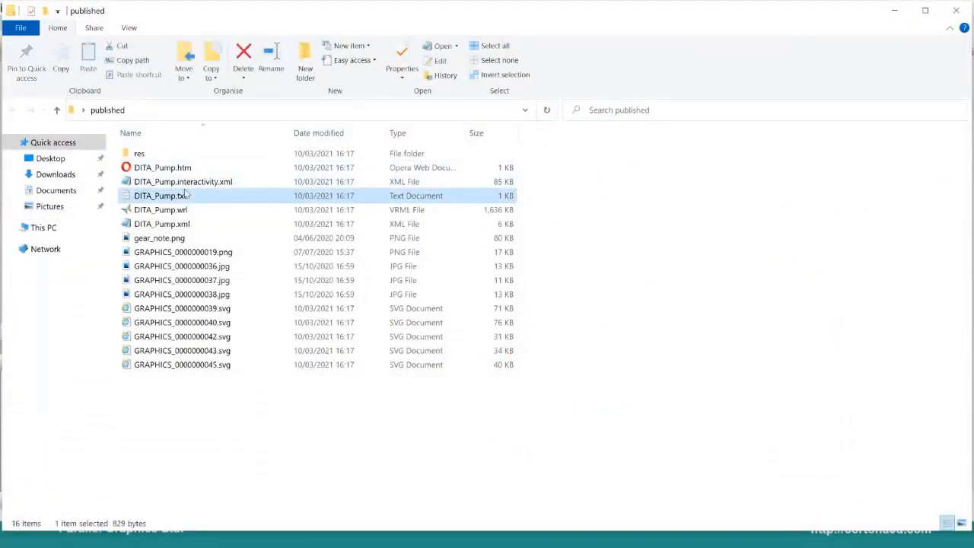
drag(456, 165, 333, 116)
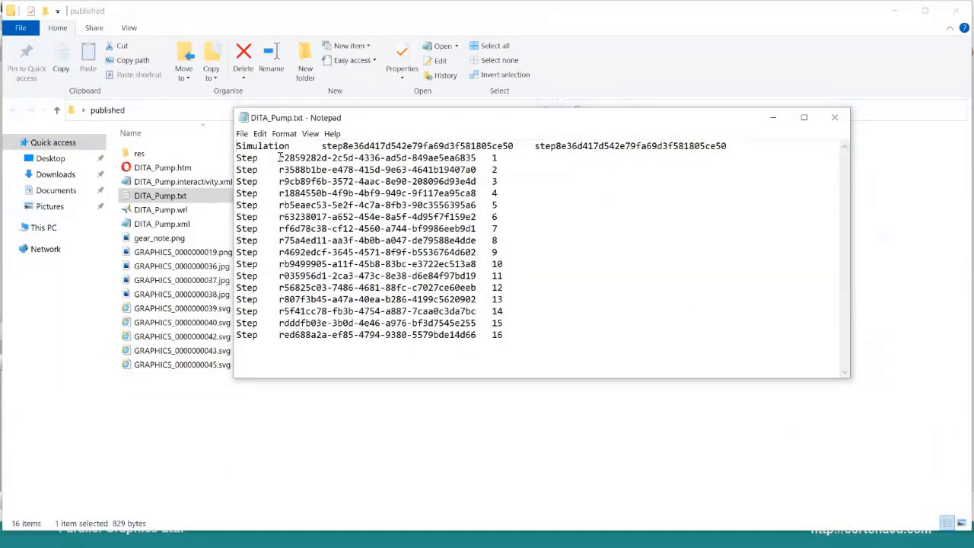
drag(280, 158, 477, 335)
click(438, 318)
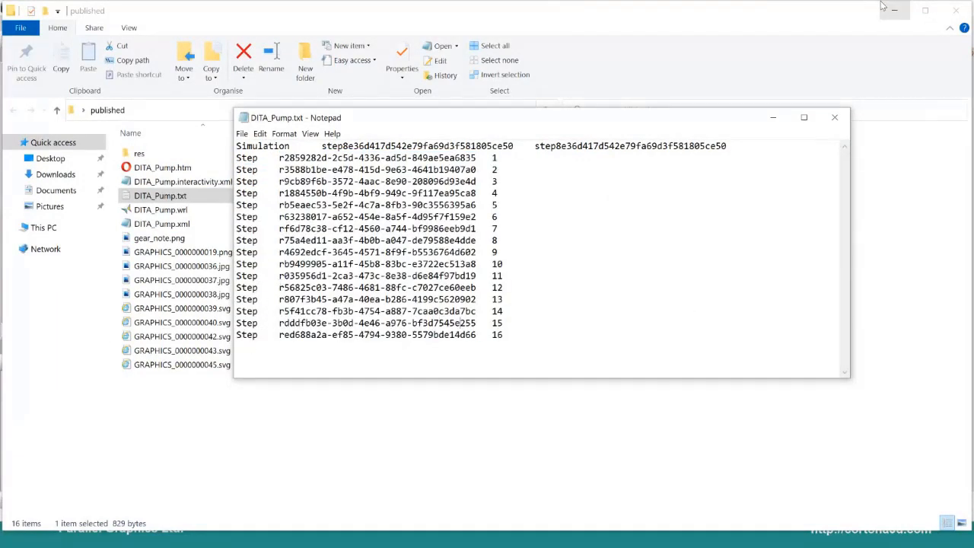
Step: Return to RapidManual, close the Object Gallery and examine steps 3 to 6 of the procedure on the timeline
key(alt+Tab)
key(alt+Tab)
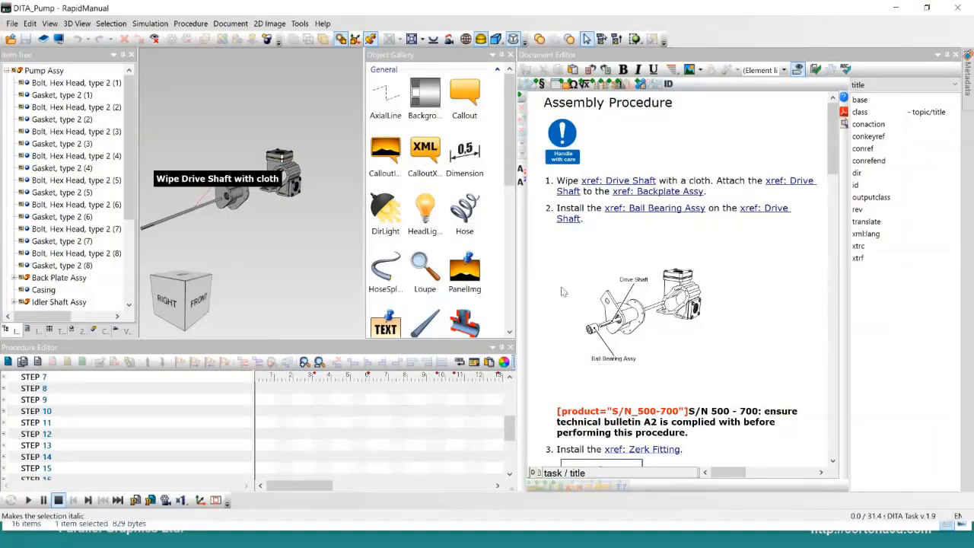
scroll(229, 414, down, 2)
drag(349, 378, 409, 378)
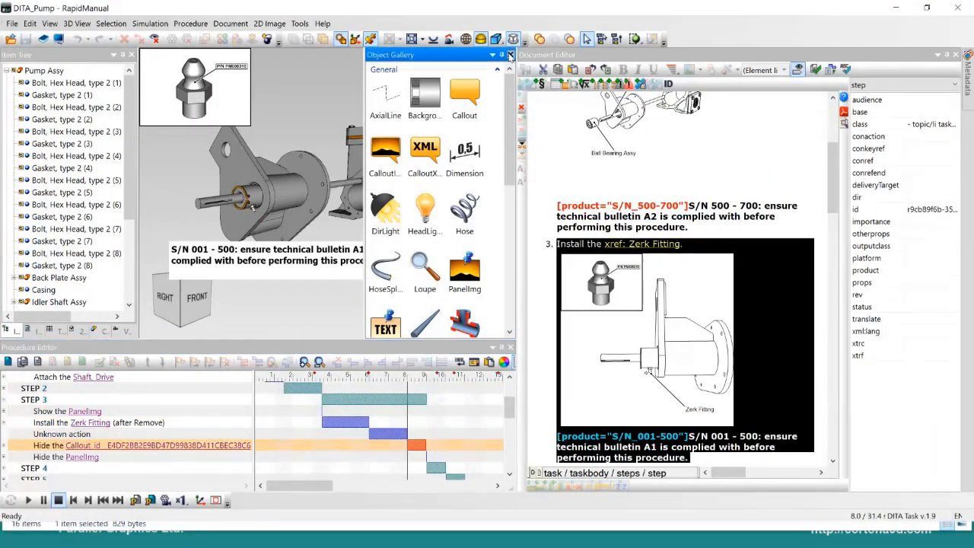
click(349, 378)
drag(348, 377, 476, 374)
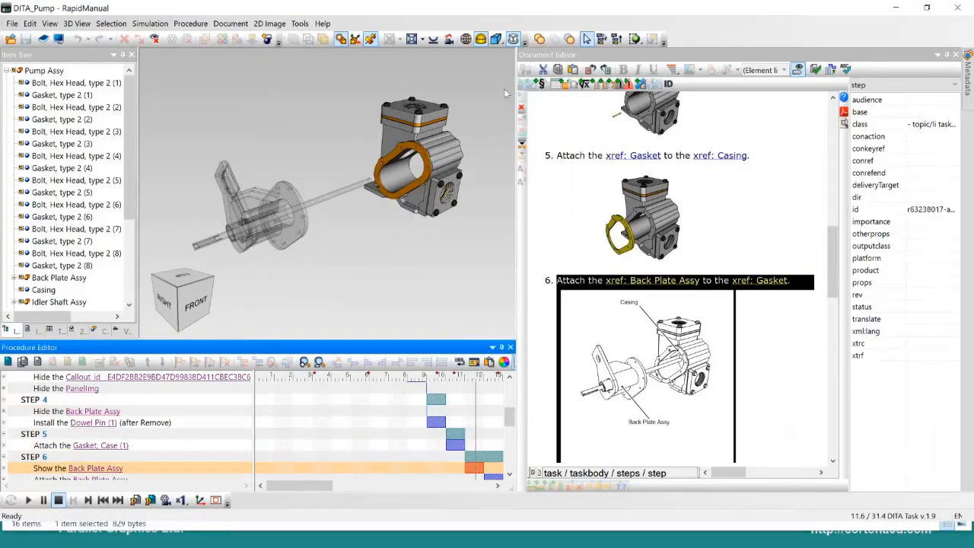
click(895, 8)
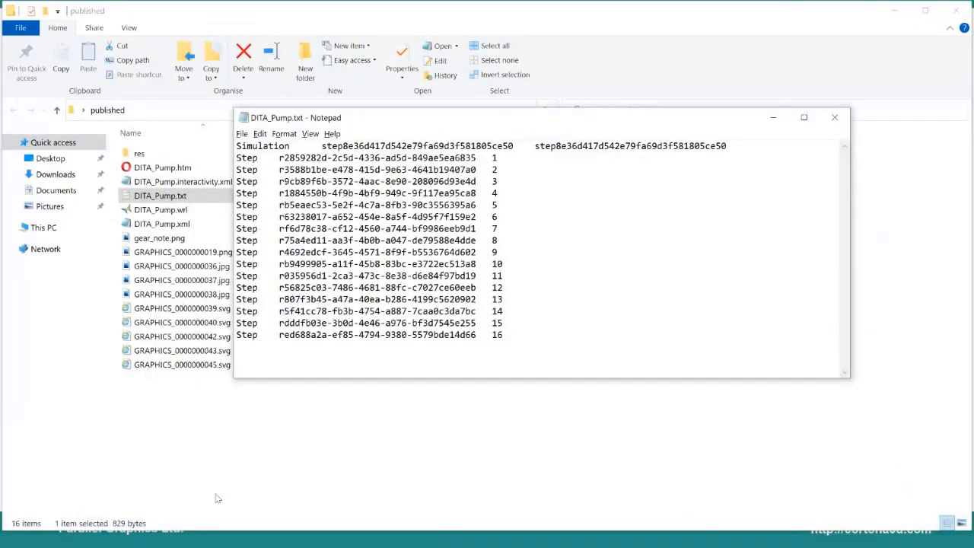
Step: Bring up s.txt in Notepad, highlight its # character and minimise the file
key(super)
click(189, 541)
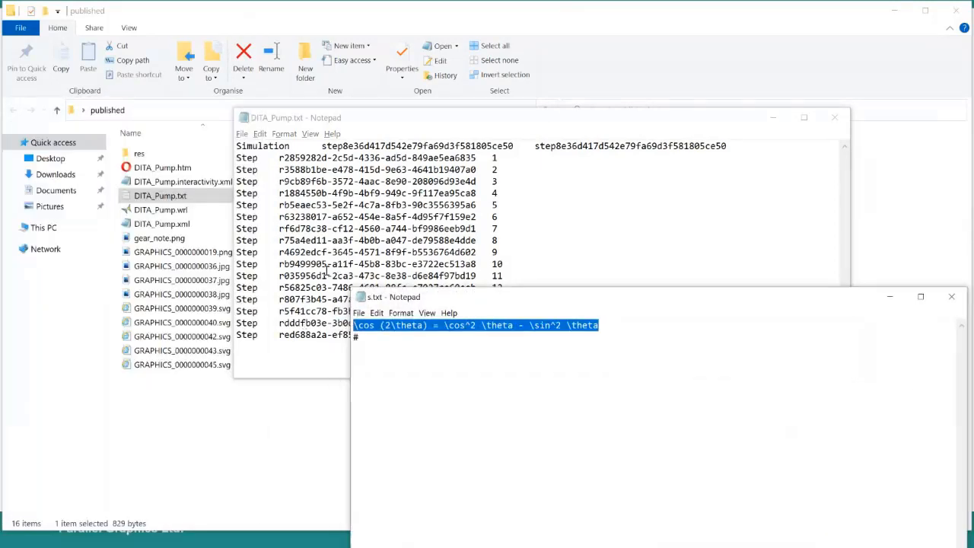
double_click(356, 338)
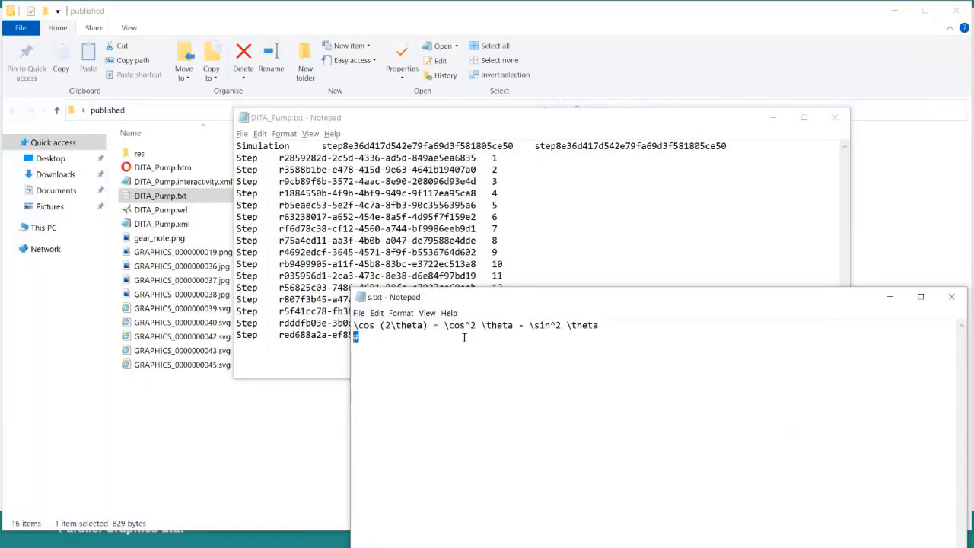
click(890, 296)
Step: Try to view the published DITA_Pump.htm in the Opera browser and delete that file from the published folder
click(159, 169)
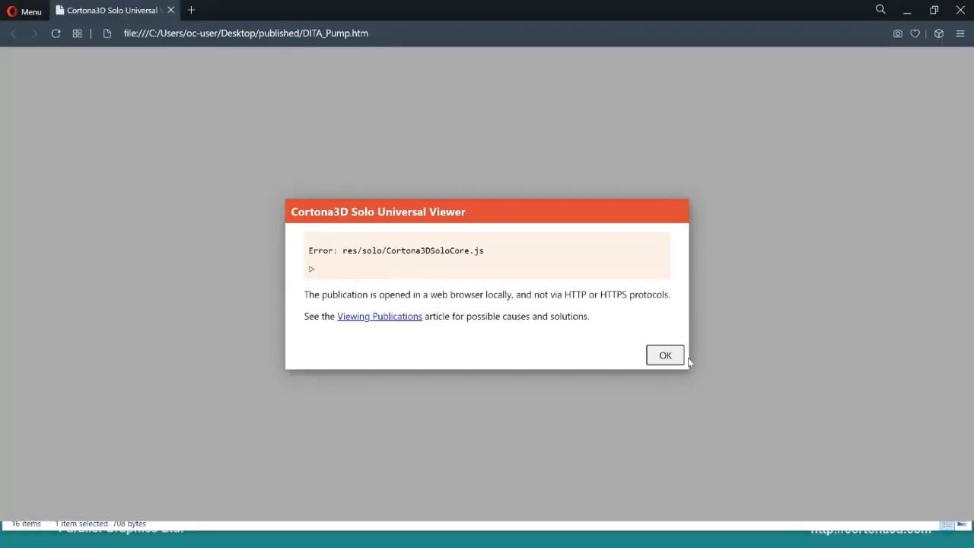
click(663, 365)
click(907, 10)
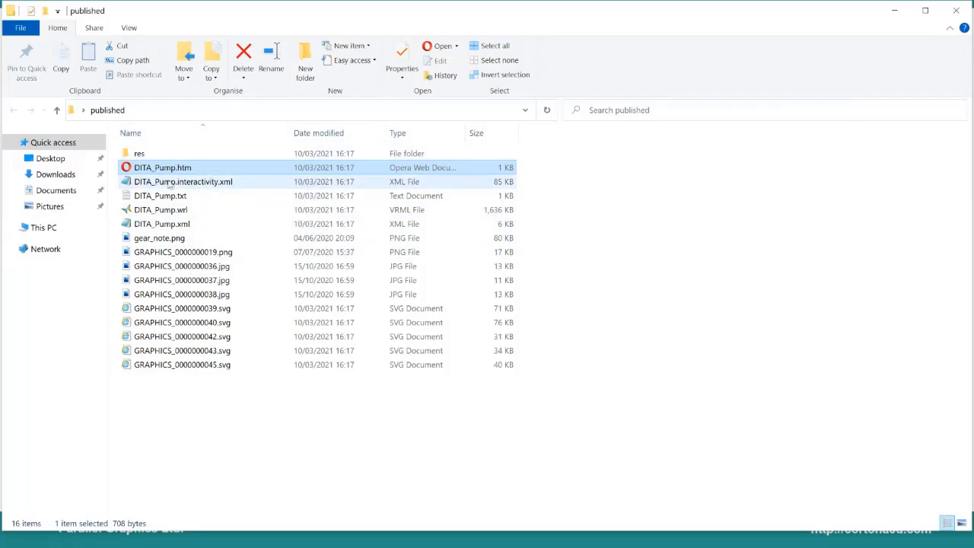
key(Delete)
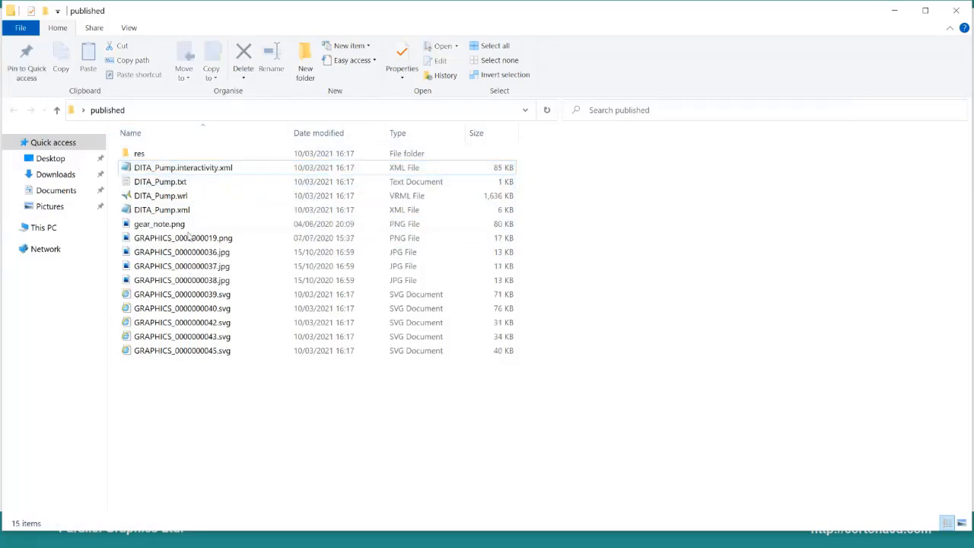
click(892, 10)
Step: Switch to RapidManual and set Create Single HTML Bundle to Yes in the publish options
key(alt+Tab)
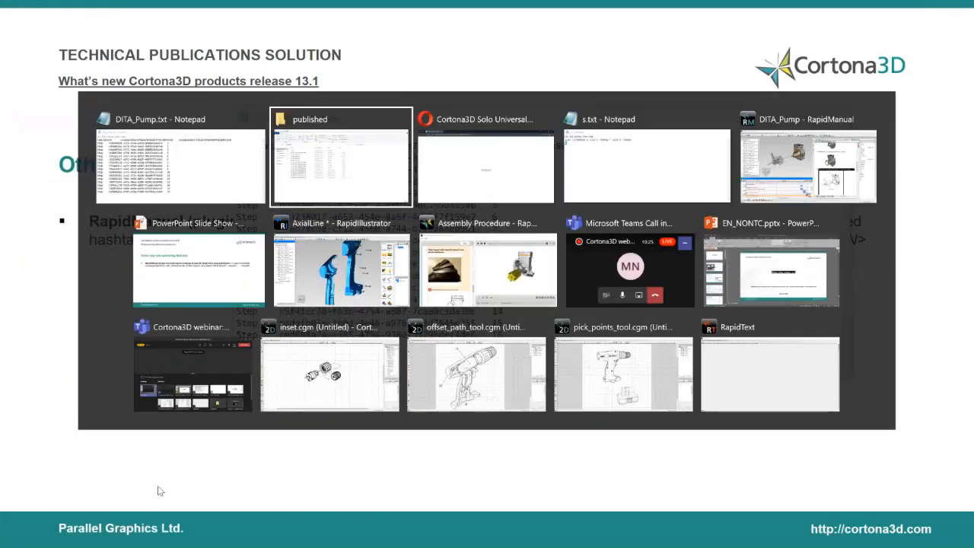
key(alt+Tab)
key(alt+Tab)
key(alt+Tab)
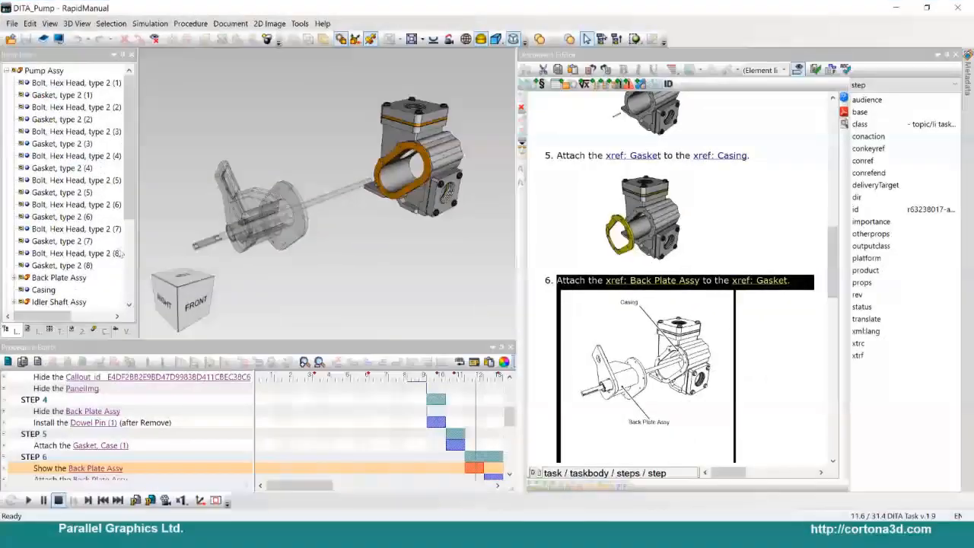
click(298, 24)
click(324, 82)
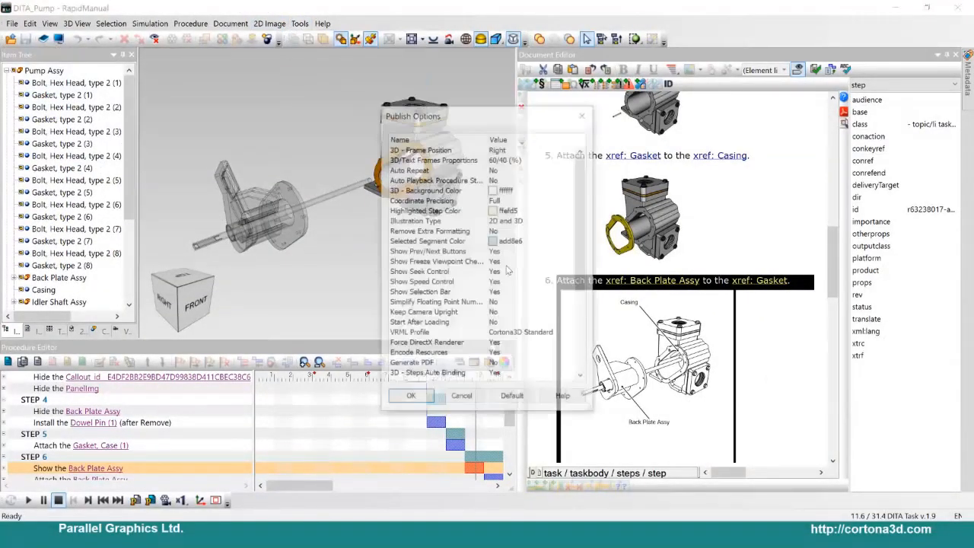
scroll(532, 307, down, 8)
click(532, 282)
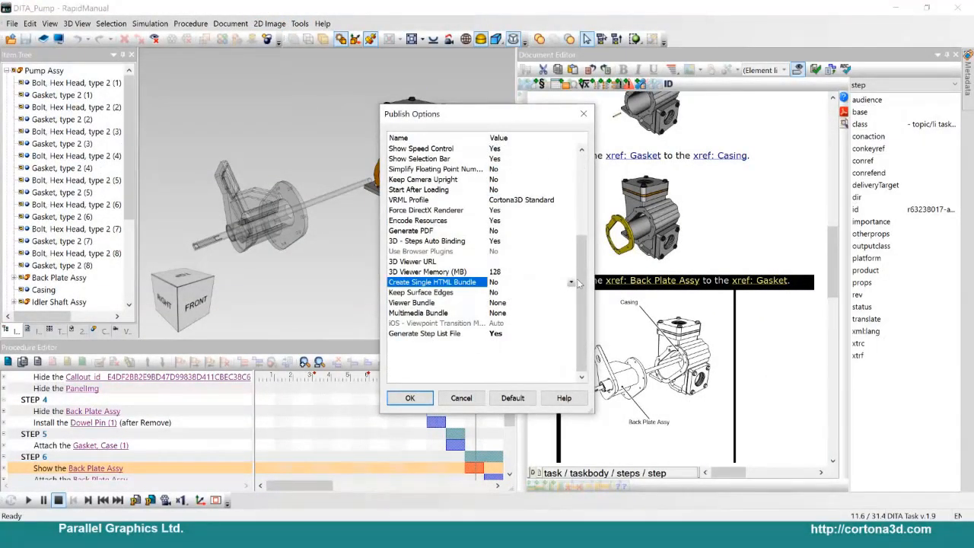
click(571, 282)
click(537, 293)
click(409, 397)
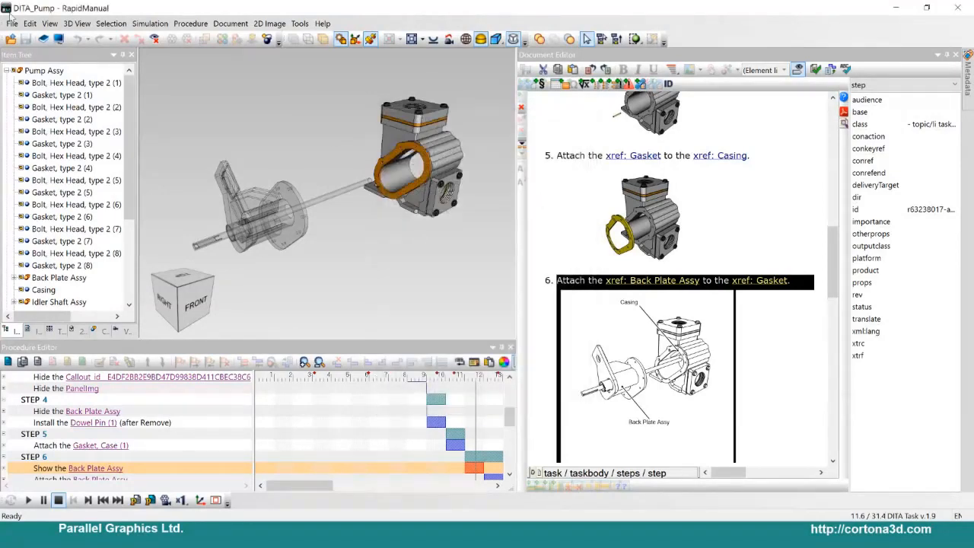
Step: Publish the project again to Desktop\published with the single HTML bundle option, overwriting DITA_Pump.txt
click(12, 23)
click(32, 190)
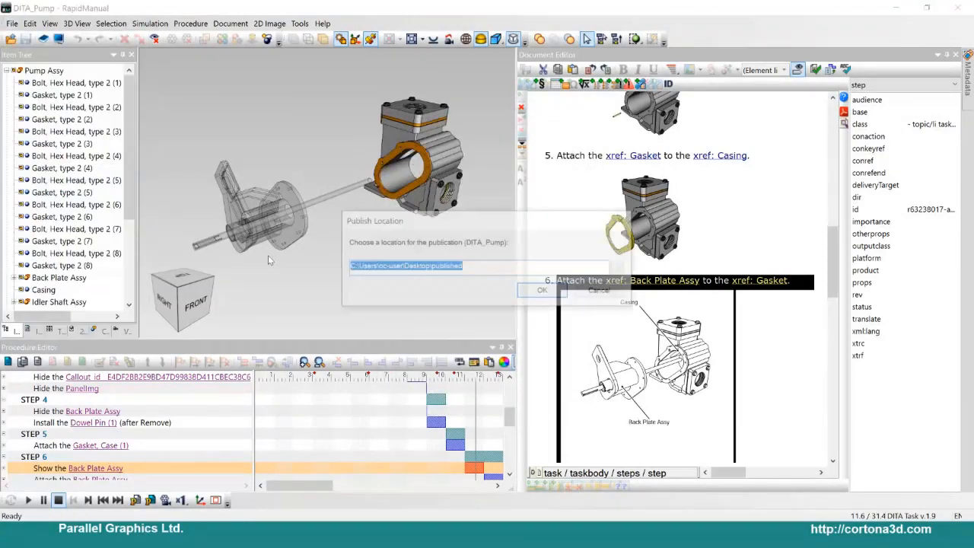
click(545, 292)
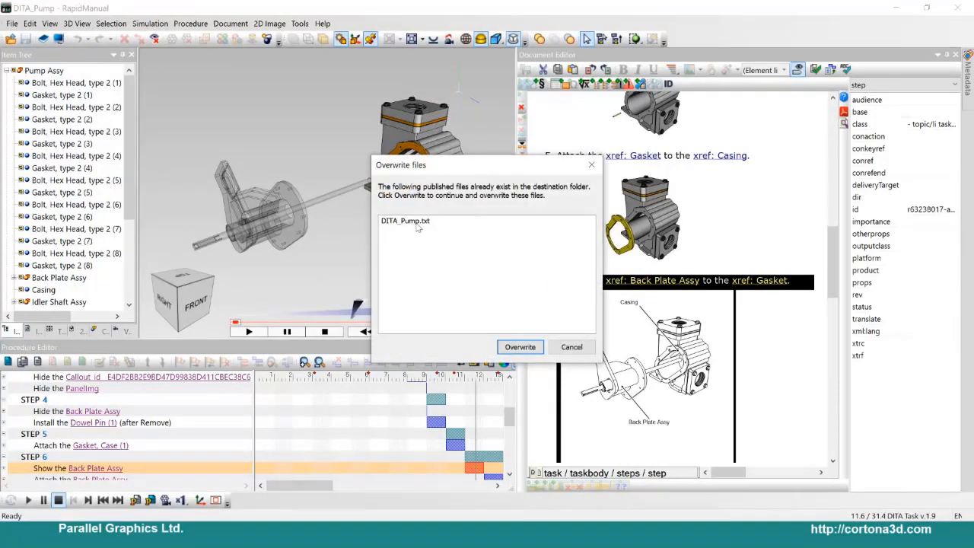
click(523, 348)
click(484, 302)
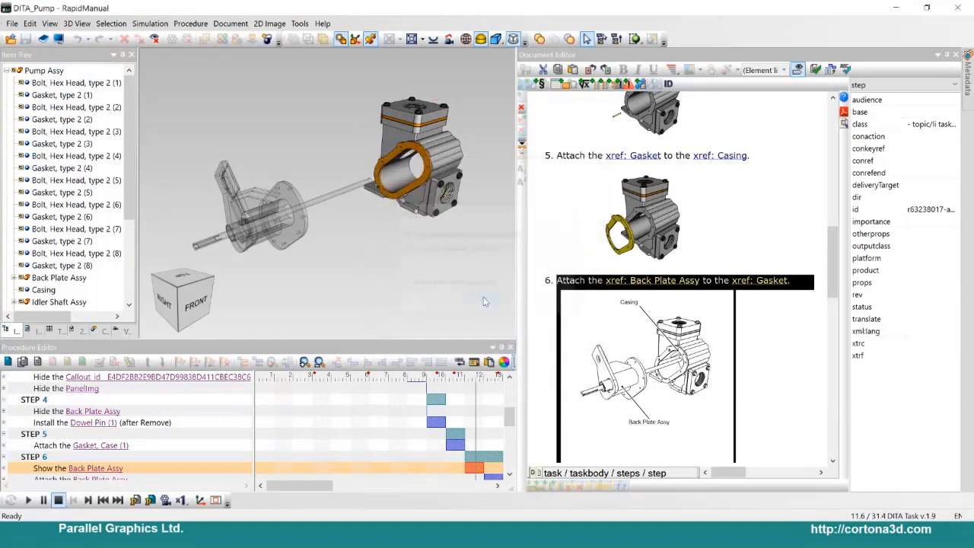
Step: Open the newly published DITA_Pump.htm from the published folder in Opera and view the procedure text down to step 3
click(897, 9)
key(super)
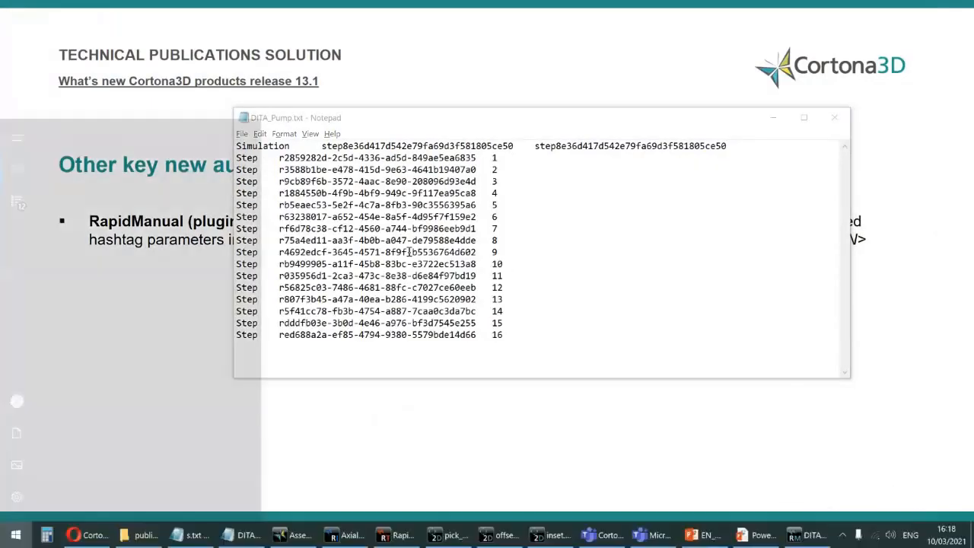
click(141, 535)
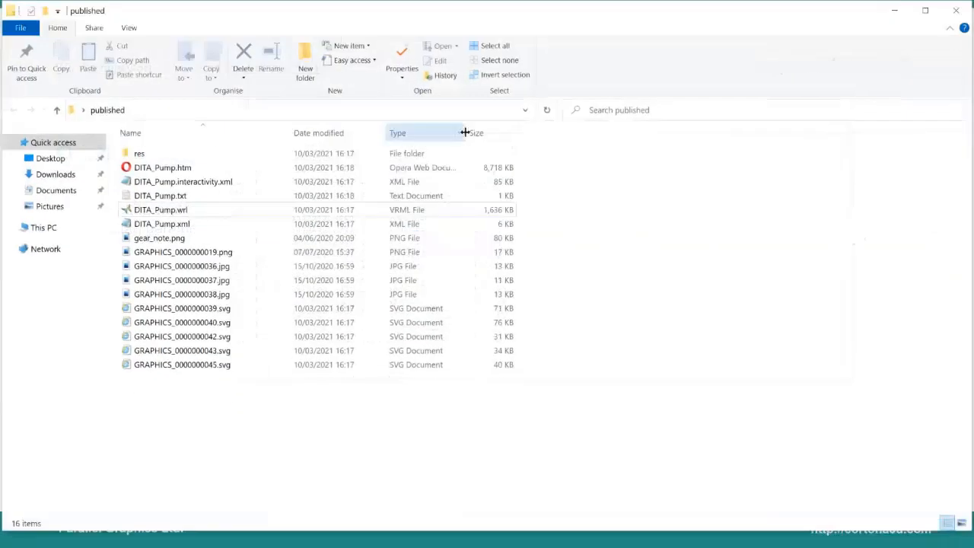
click(175, 169)
double_click(175, 169)
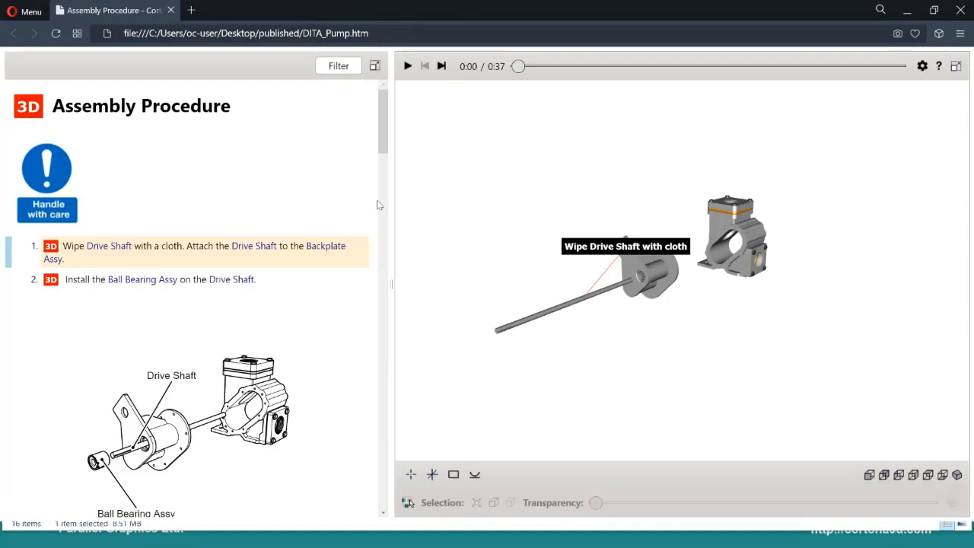
drag(385, 118, 385, 171)
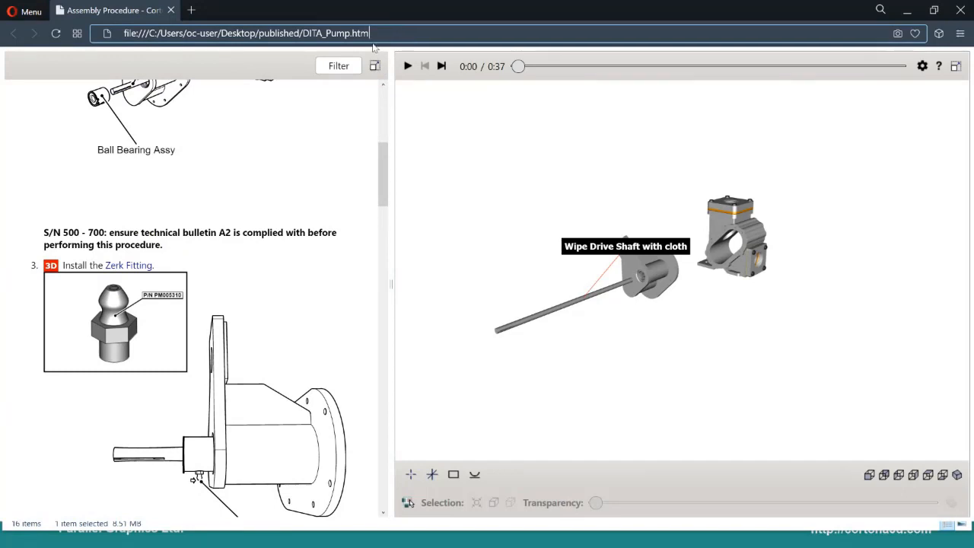
Step: Append # to the DITA_Pump.htm address in the browser and load it
text(#)
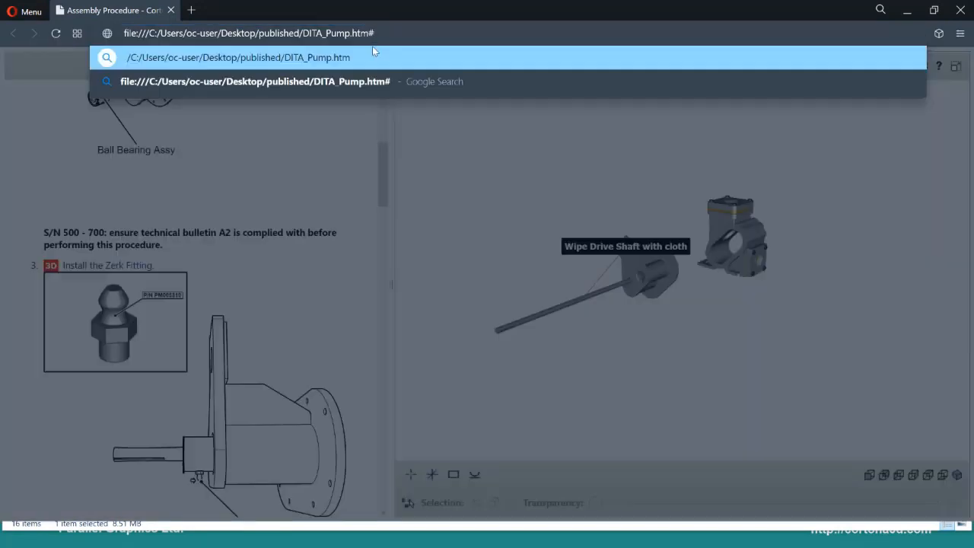
key(Down)
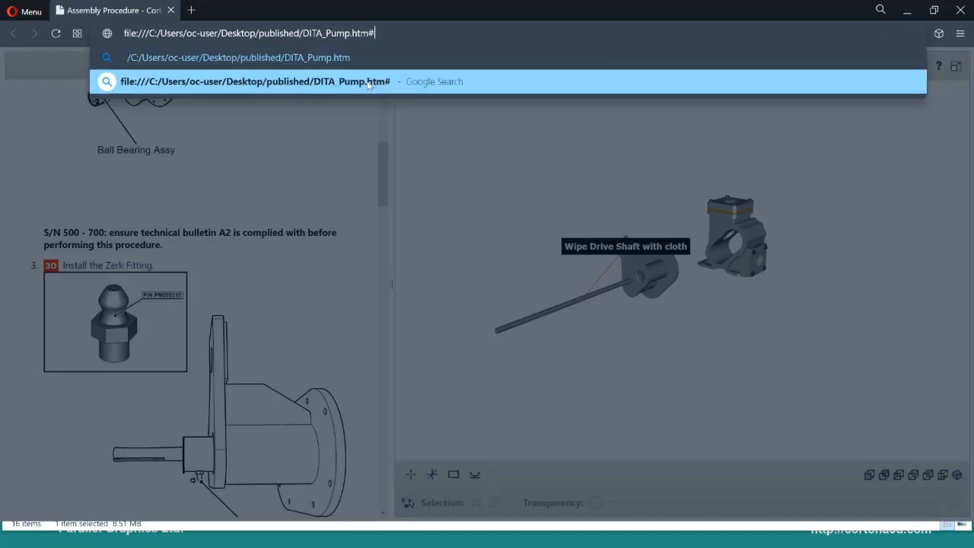
key(Return)
Step: Copy the step 5 ID rb5eaec53-5e2f-4c7a-8fb3-90c3556395a6 from DITA_Pump.txt in Notepad and append it, followed by a comma, to the DITA_Pump.htm# address in Opera
key(super)
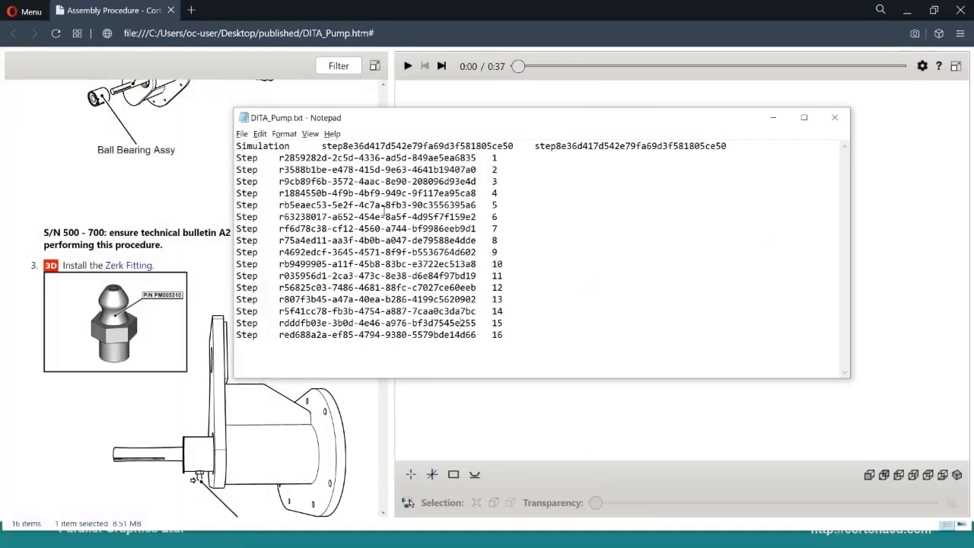
drag(280, 206, 477, 204)
key(ctrl+c)
click(398, 32)
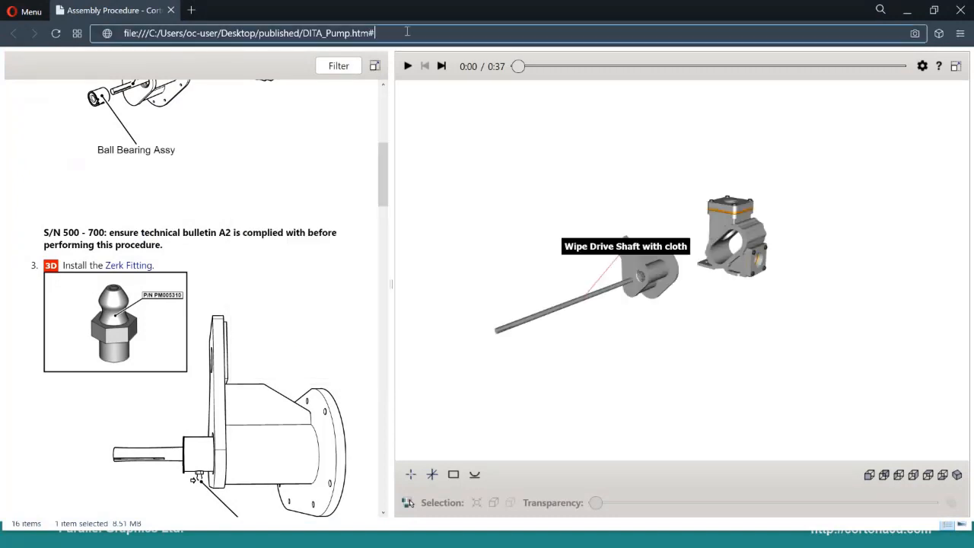
key(ctrl+v)
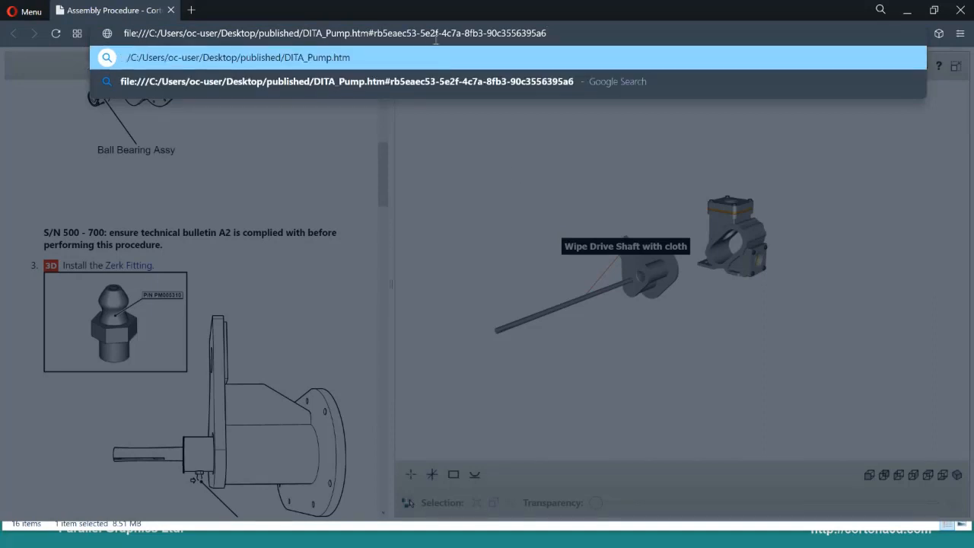
text(,)
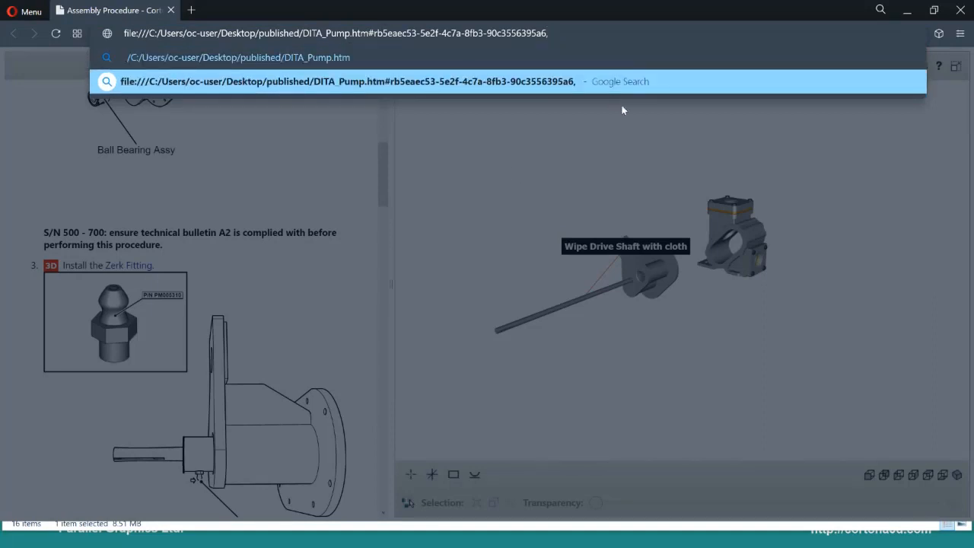
Step: Append the step 6 ID r63238017-a652-454e-8a5f-4d95f7f159e2 from DITA_Pump.txt after the comma in the browser address and load the step range
key(super)
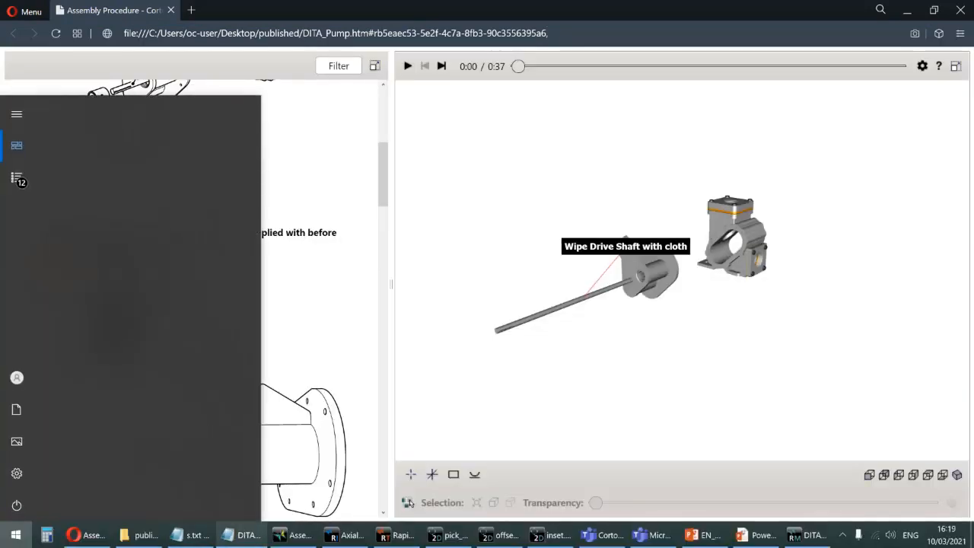
click(255, 534)
drag(280, 216, 477, 217)
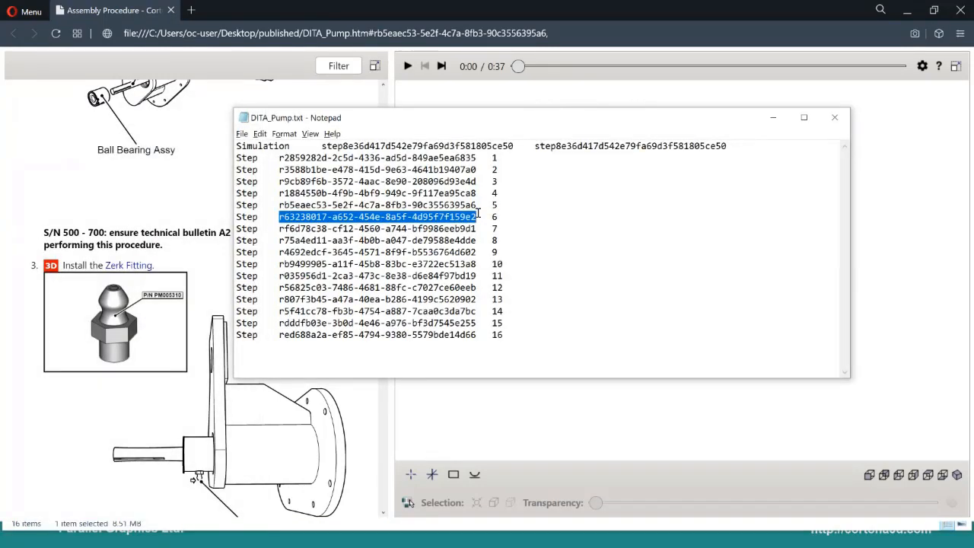
click(551, 9)
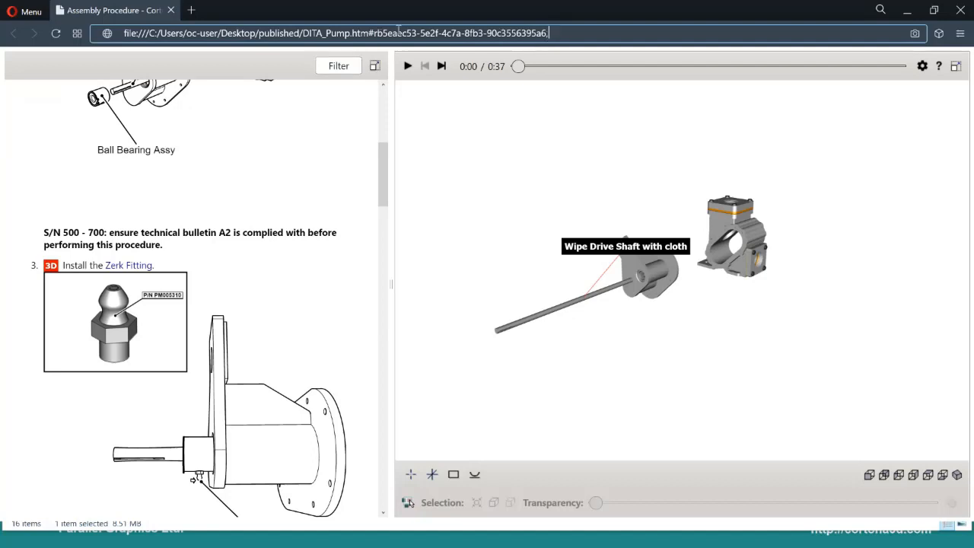
key(ctrl+v)
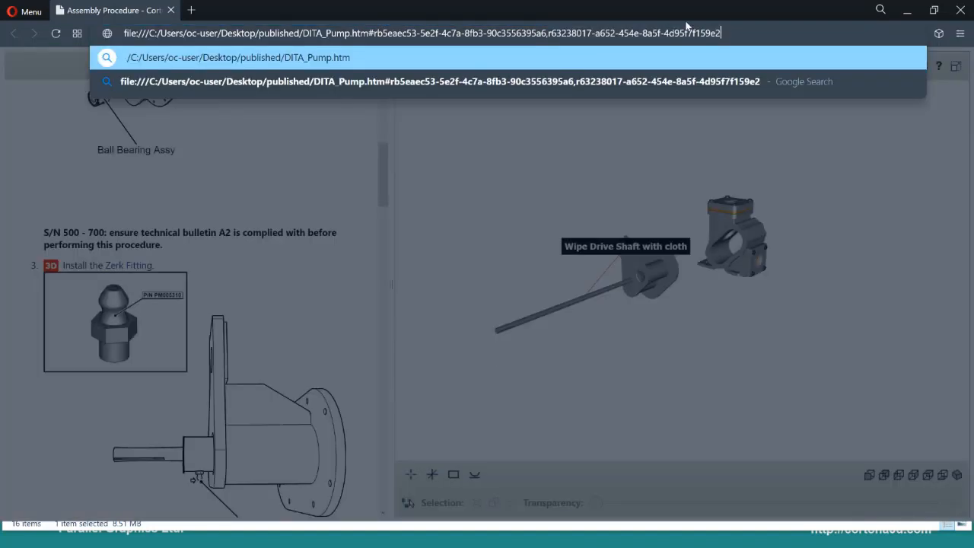
key(Return)
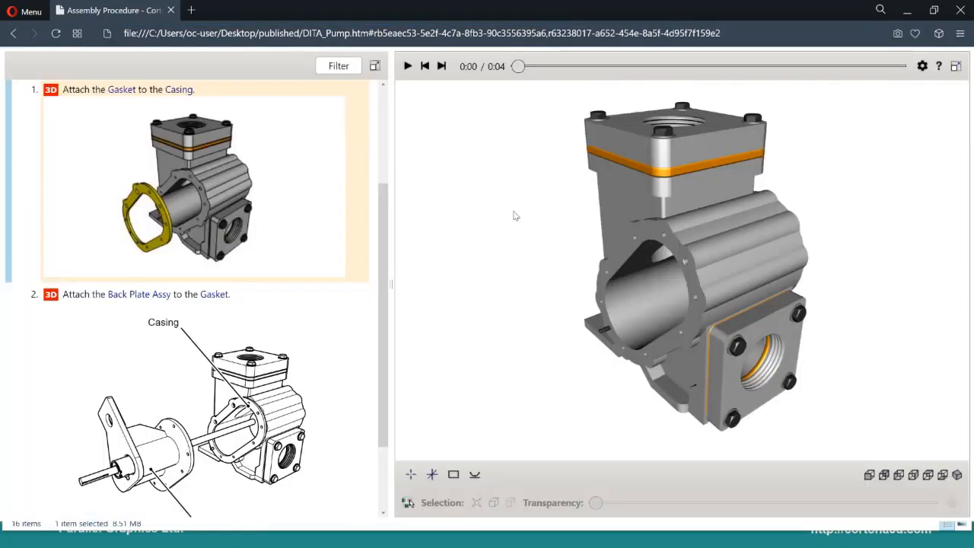
Step: Load the step-range address again and play the simulation of the gasket and back plate steps
click(406, 33)
key(Return)
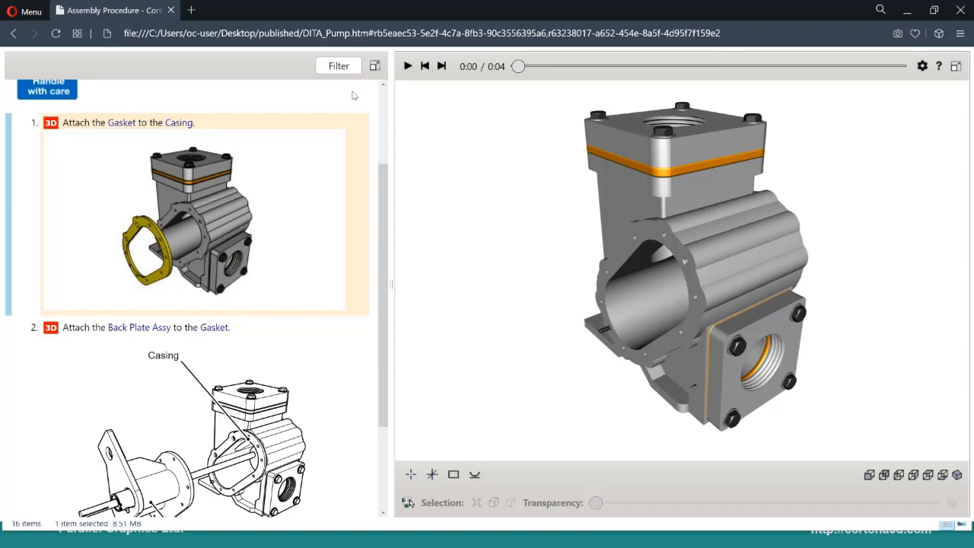
scroll(118, 175, up, 1)
click(408, 68)
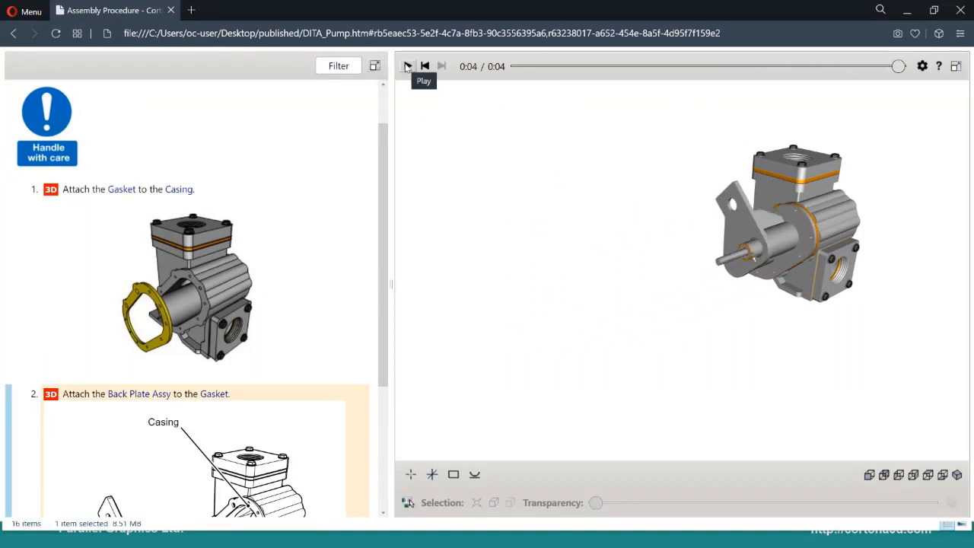
Step: Minimise the browser, Notepad and published folder windows to return to the slide show, and advance to the Rapid Work Instructions bullet
click(907, 10)
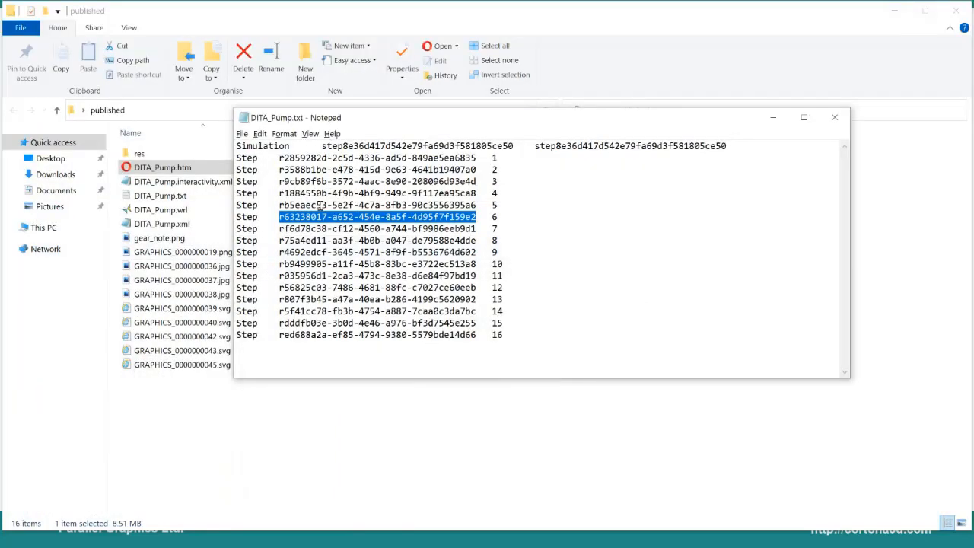
click(773, 117)
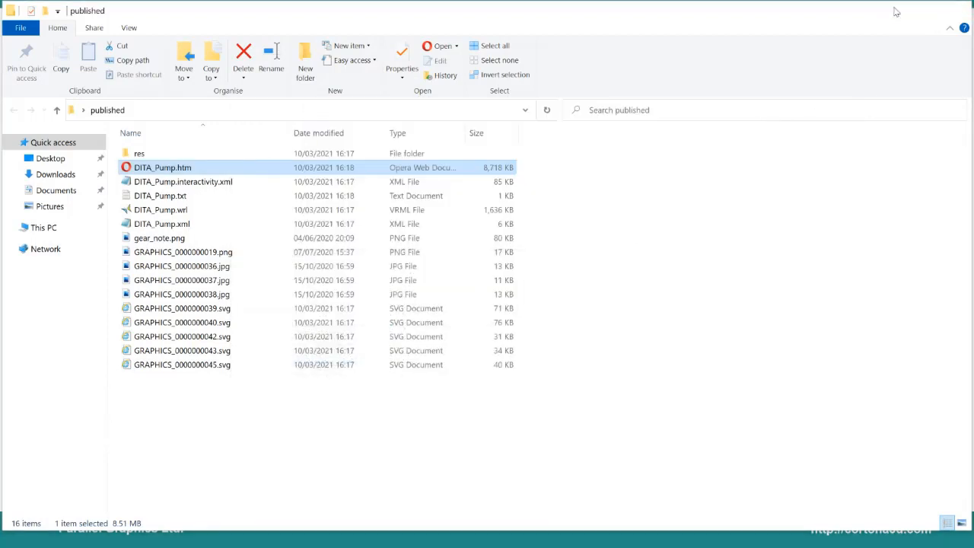
click(895, 11)
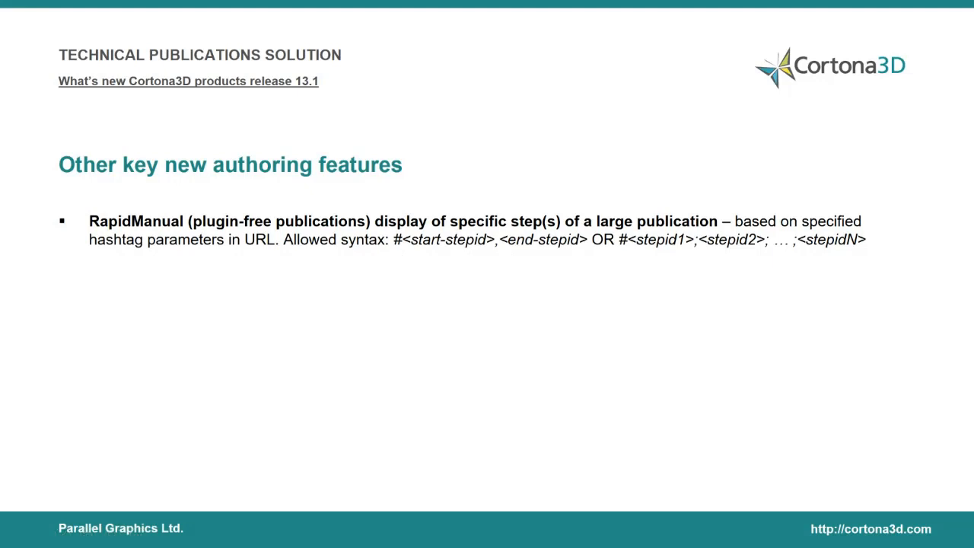
click(152, 278)
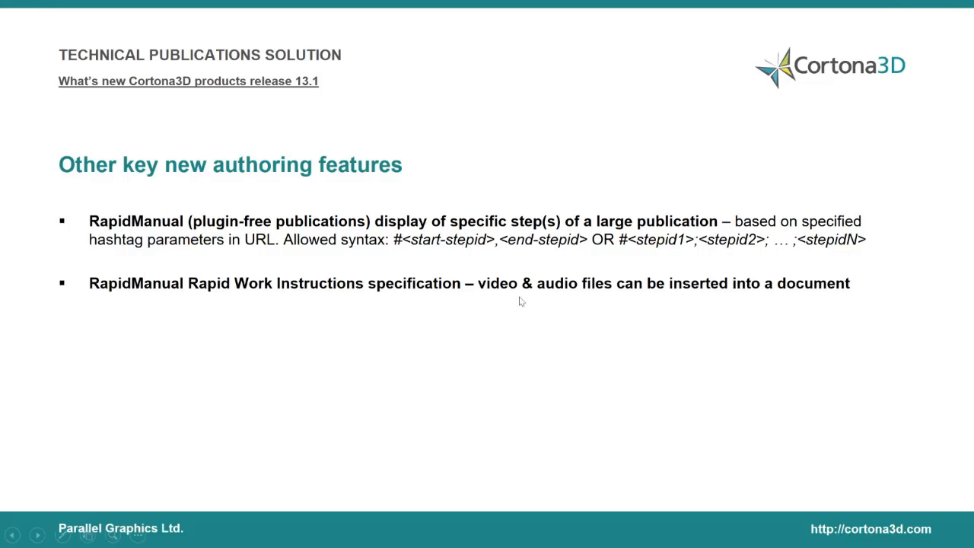
Step: Switch to RapidManual and open the RWI project from the WN working space
key(alt+Tab)
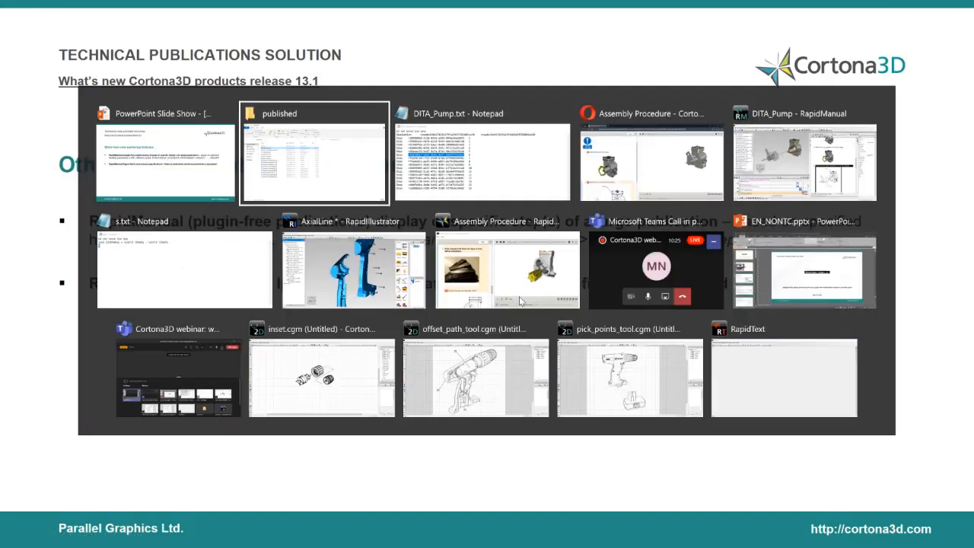
key(alt+Tab)
key(alt+Tab)
key(alt+Tab)
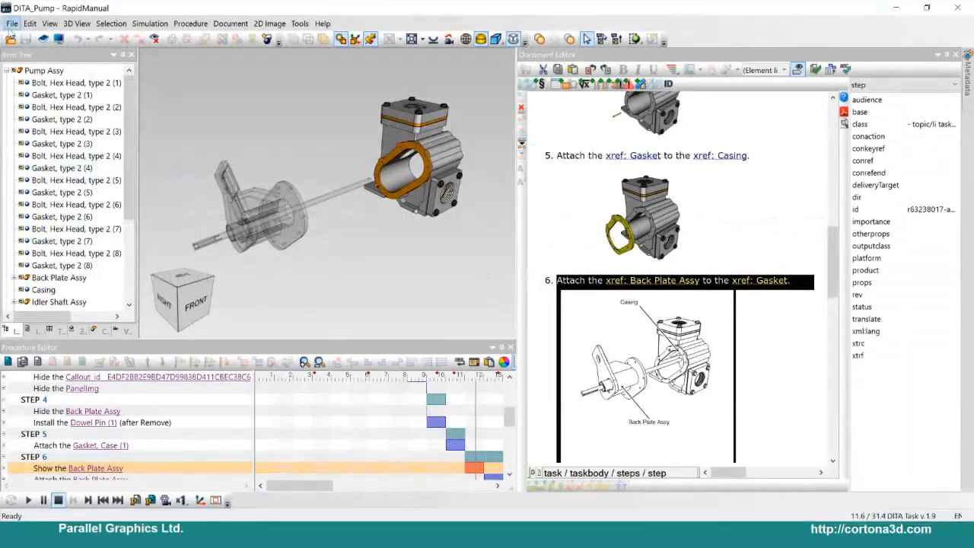
click(12, 23)
click(30, 53)
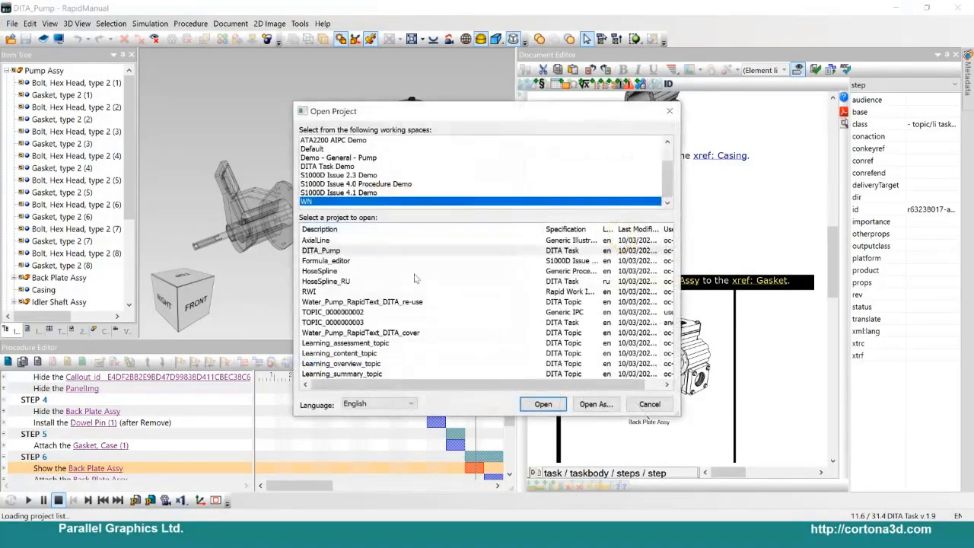
click(335, 295)
double_click(540, 290)
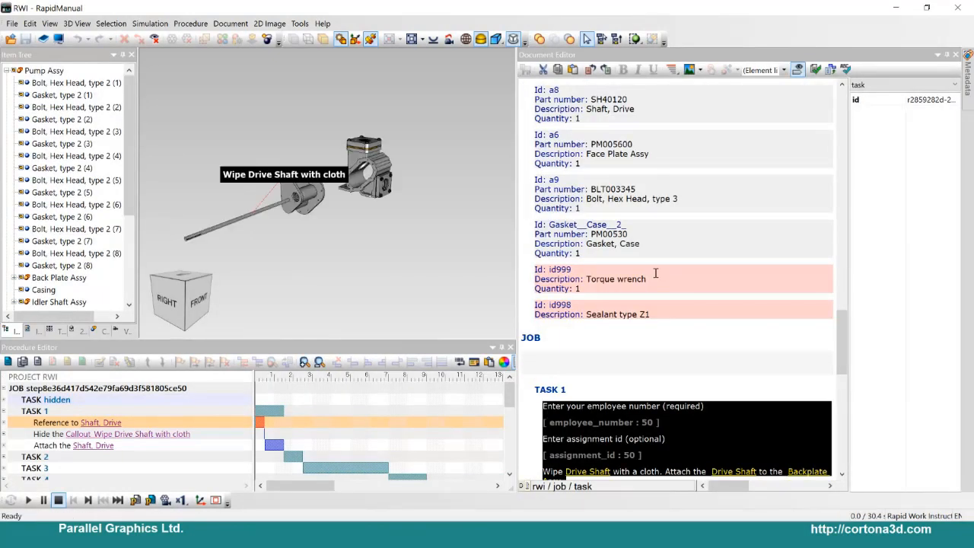
Step: Insert the multimedia file sample_video.mp4 from Desktop\files after the Task 15 paragraph "Attach the Face Plate Assy to the Gasket"
scroll(813, 330, down, 1)
click(651, 329)
scroll(646, 313, down, 3)
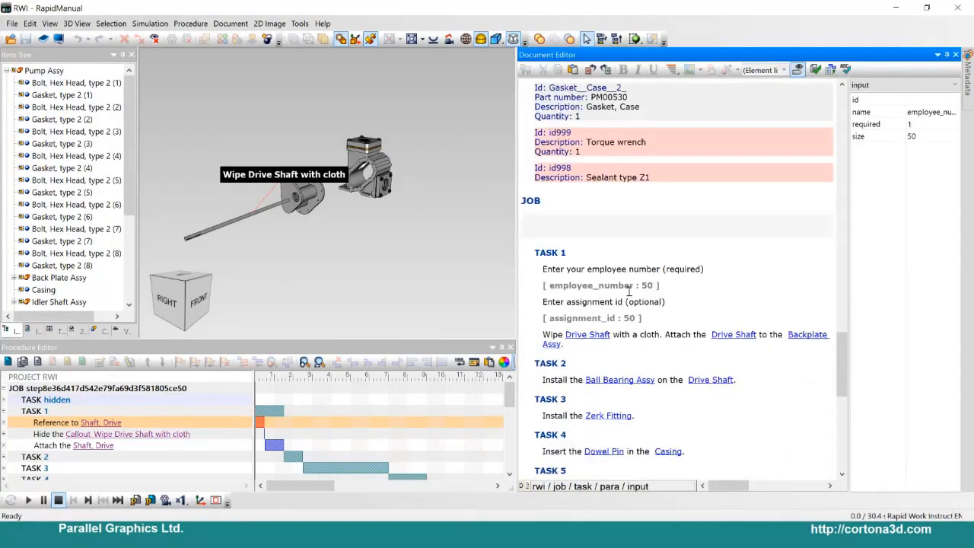
scroll(631, 292, down, 5)
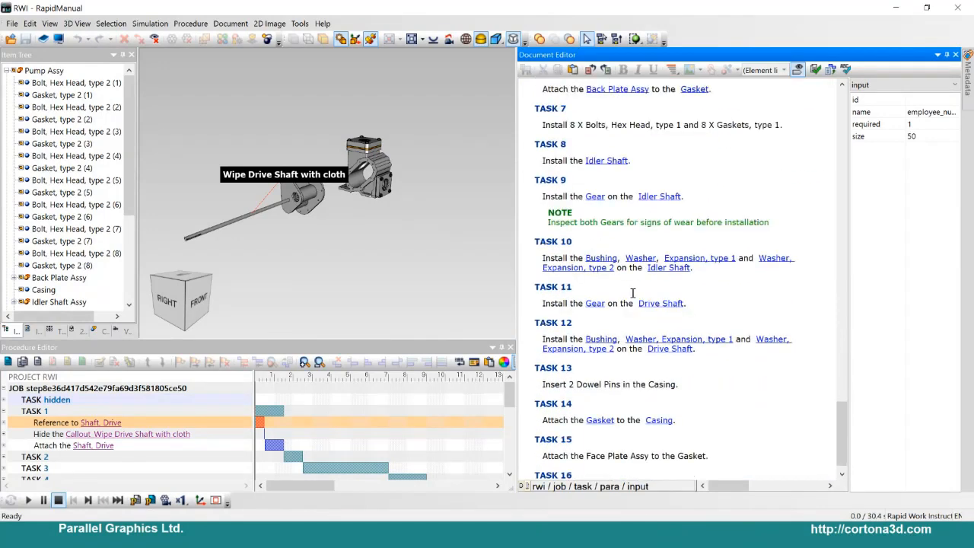
right_click(710, 353)
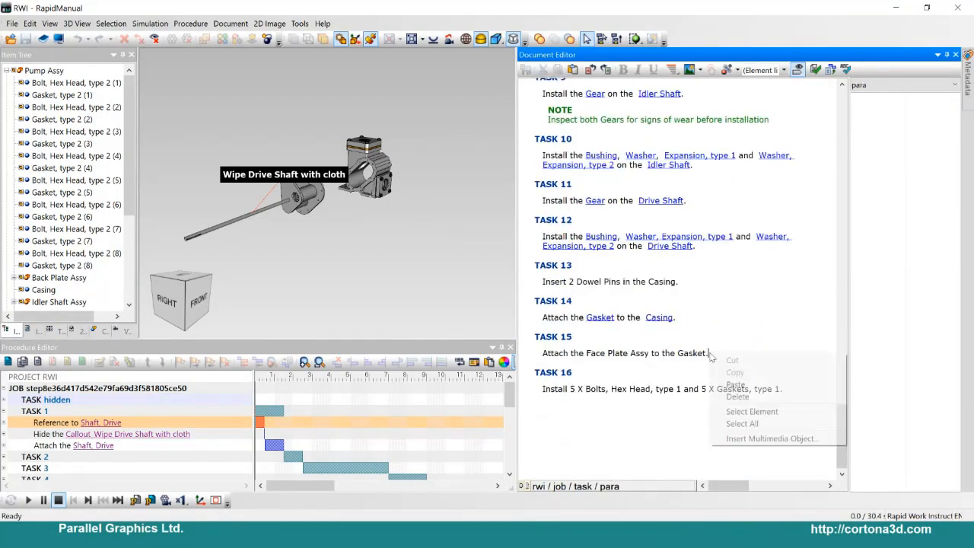
click(783, 440)
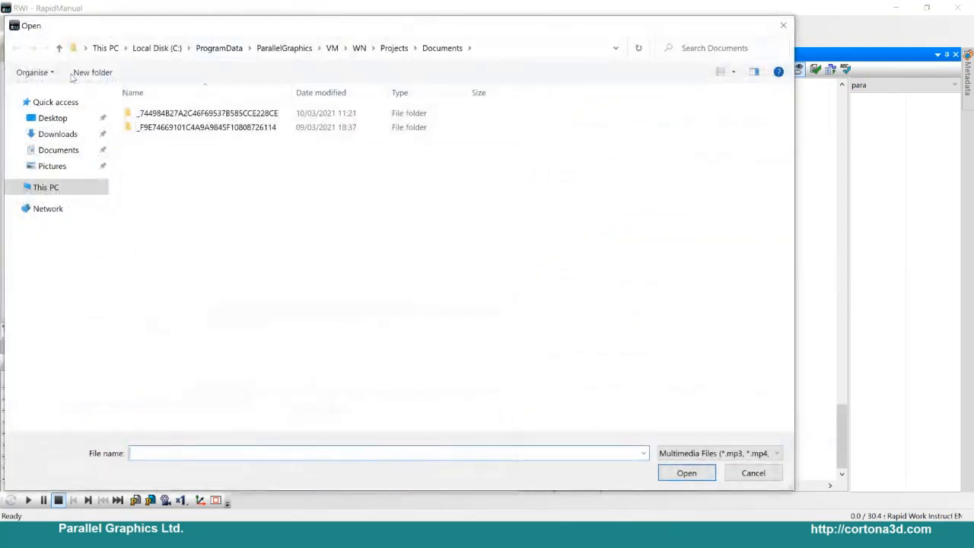
click(52, 117)
double_click(182, 155)
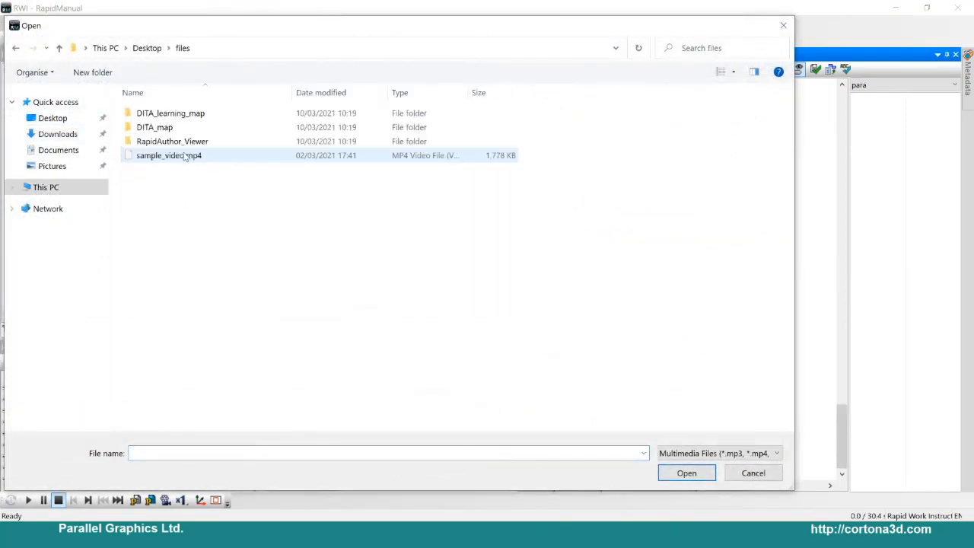
click(180, 155)
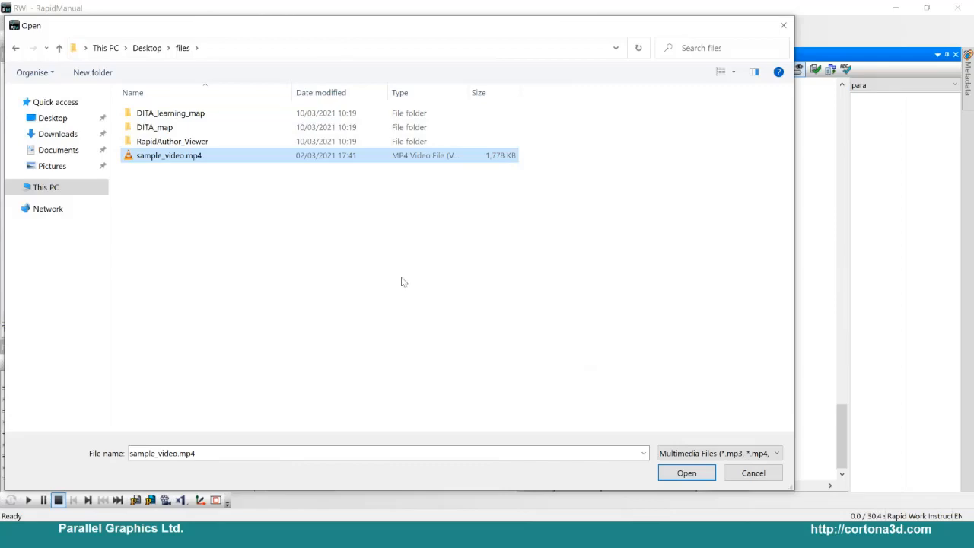
key(Return)
scroll(583, 422, down, 1)
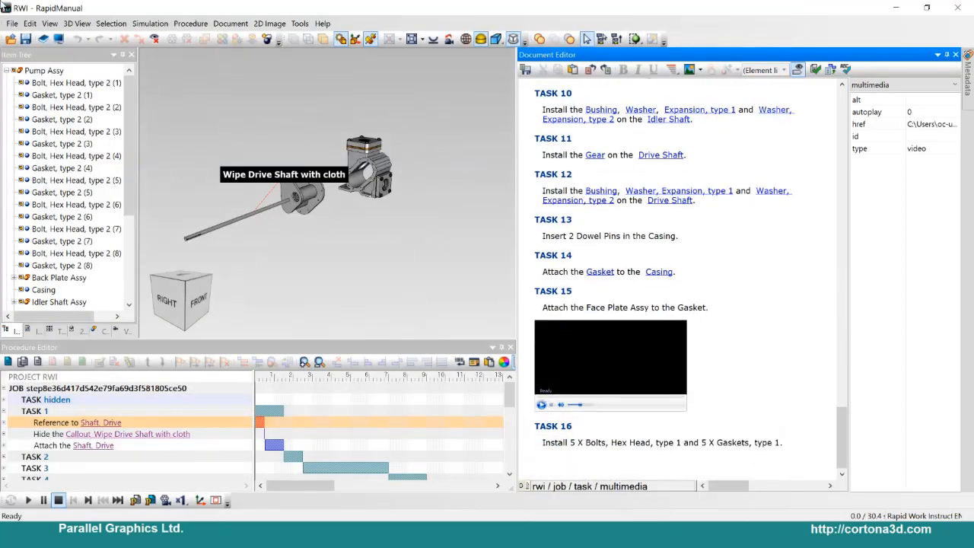
Step: Preview the RWI publication in the browser and show item 15 in its Document view
click(58, 39)
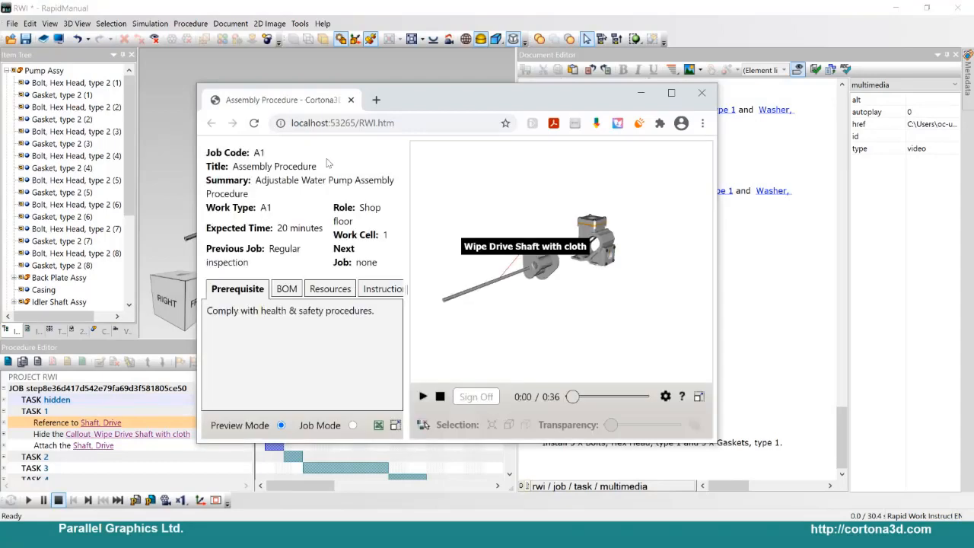
drag(193, 82, 39, 6)
click(281, 172)
scroll(130, 327, down, 3)
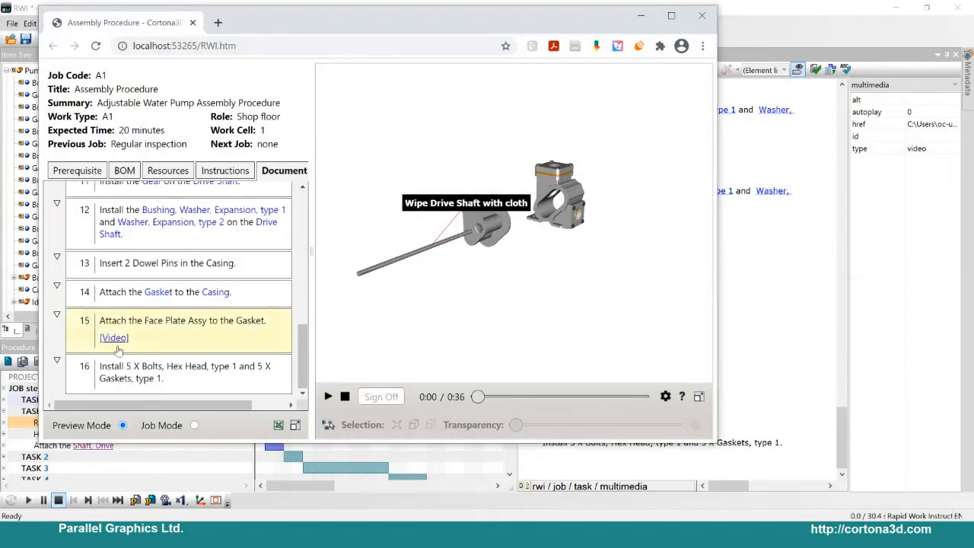
Step: Play the video linked under item 15, and close the preview and minimise RapidManual to return to the slide show
click(124, 340)
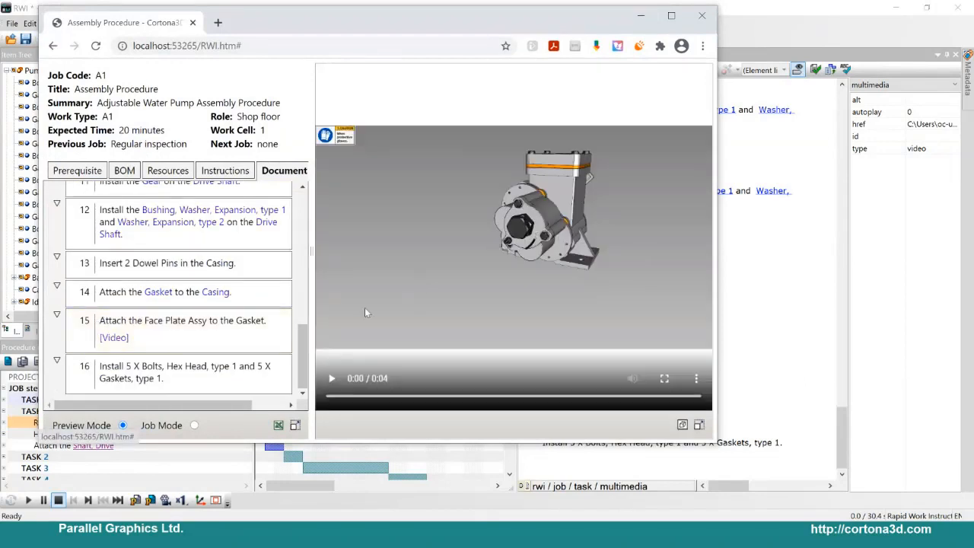
click(329, 384)
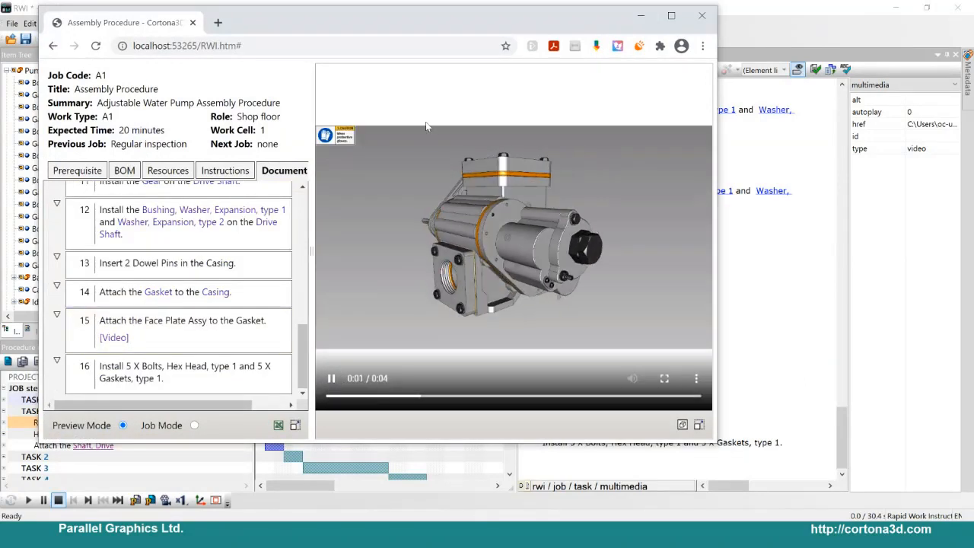
click(702, 15)
click(894, 8)
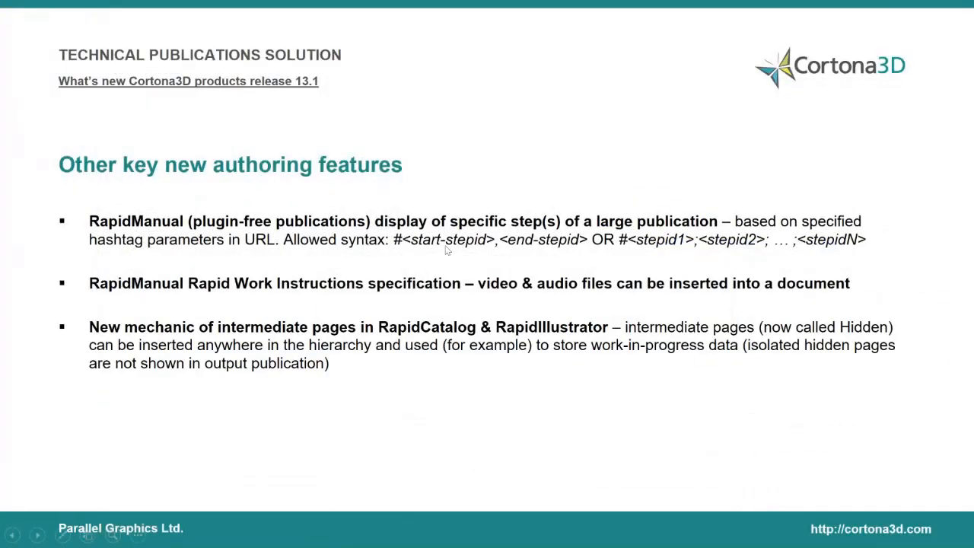
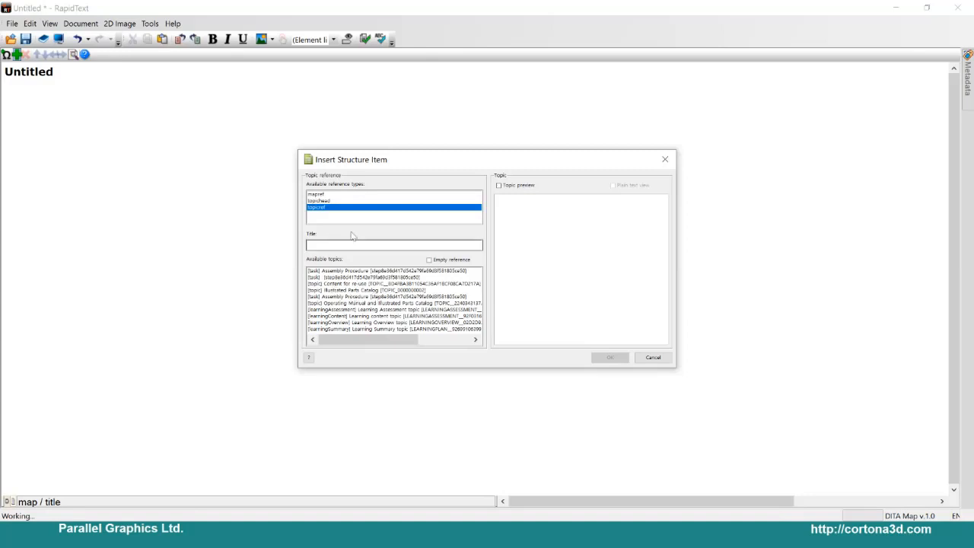
Step: Preview the available topics and insert a topicref to the "Operating Manual and Illustrated Parts Catalog" topic into the DITA map
click(355, 310)
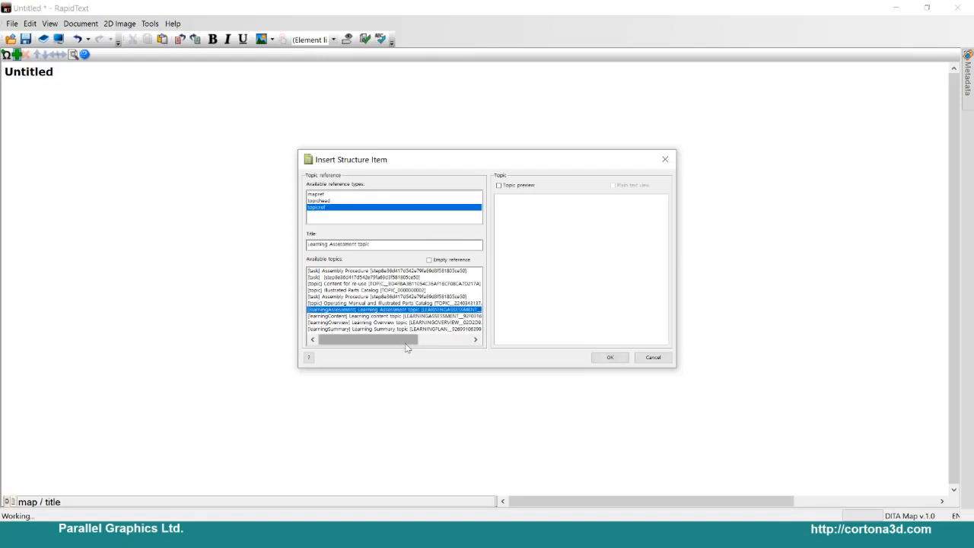
key(Down)
key(Down)
key(Down)
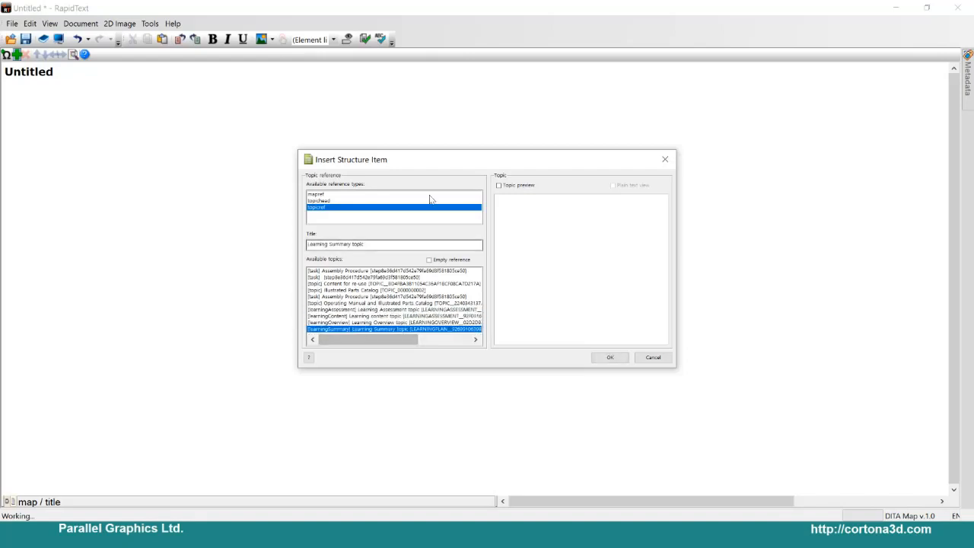
click(499, 185)
click(351, 322)
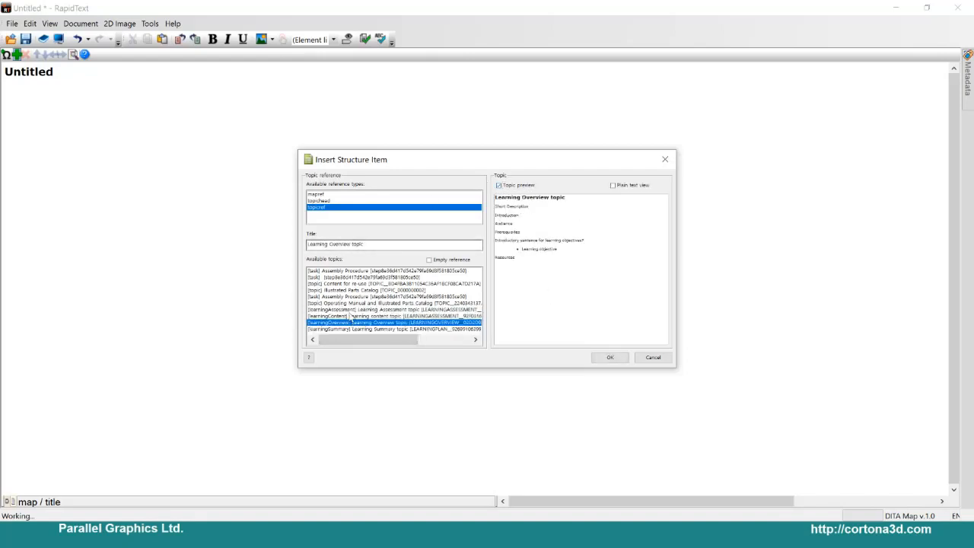
scroll(352, 318, down, 2)
scroll(350, 312, up, 2)
click(346, 302)
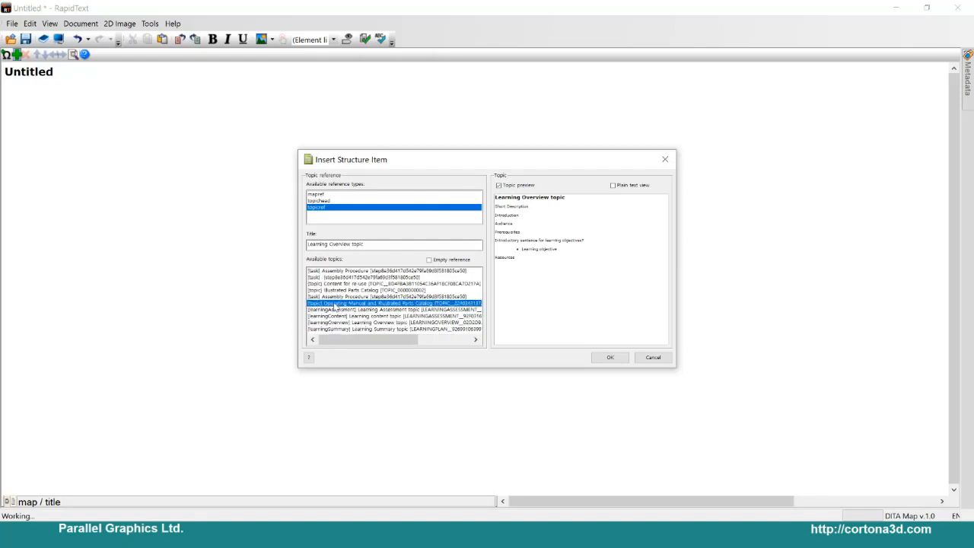
click(609, 358)
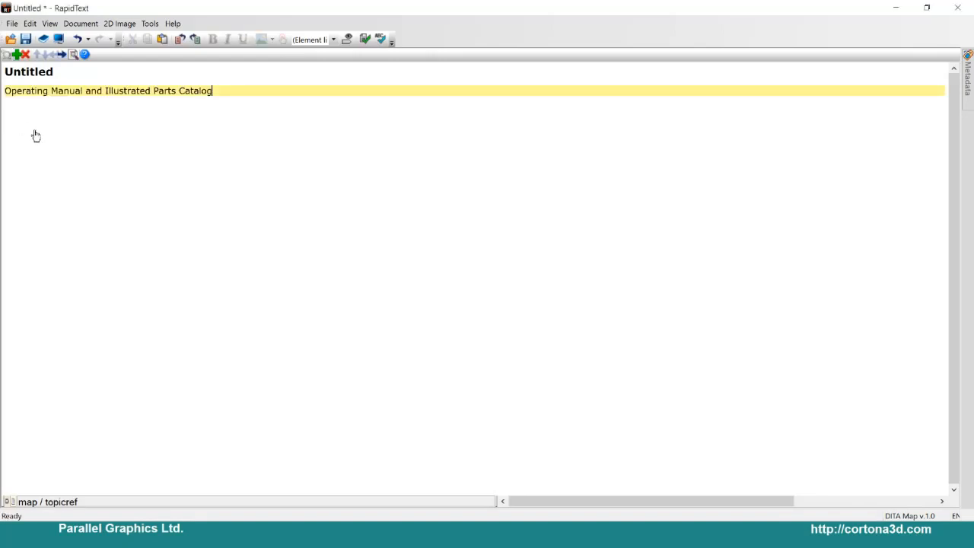
Step: Insert a topicref to the second "Assembly Procedure" task after checking its preview, and raise it to the map's first level
click(16, 54)
click(319, 201)
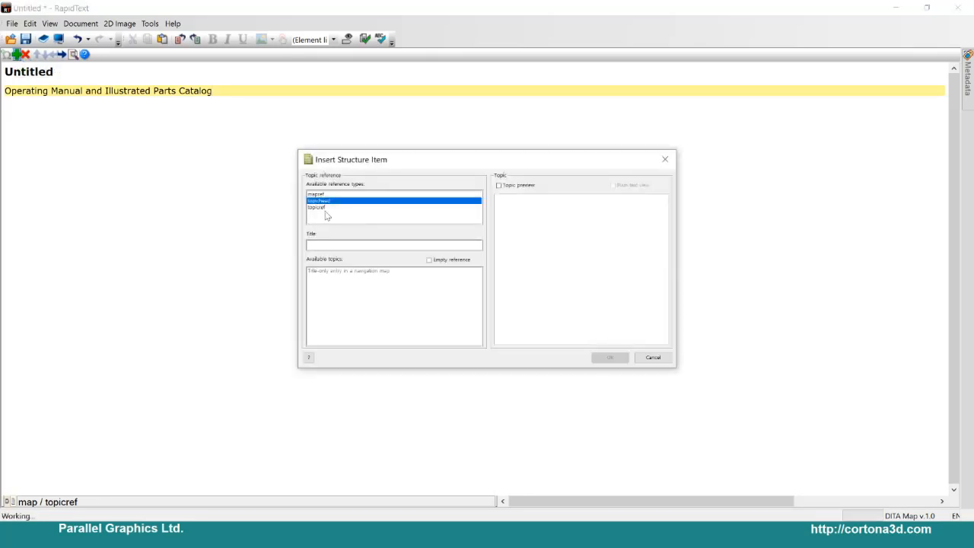
click(316, 207)
click(498, 185)
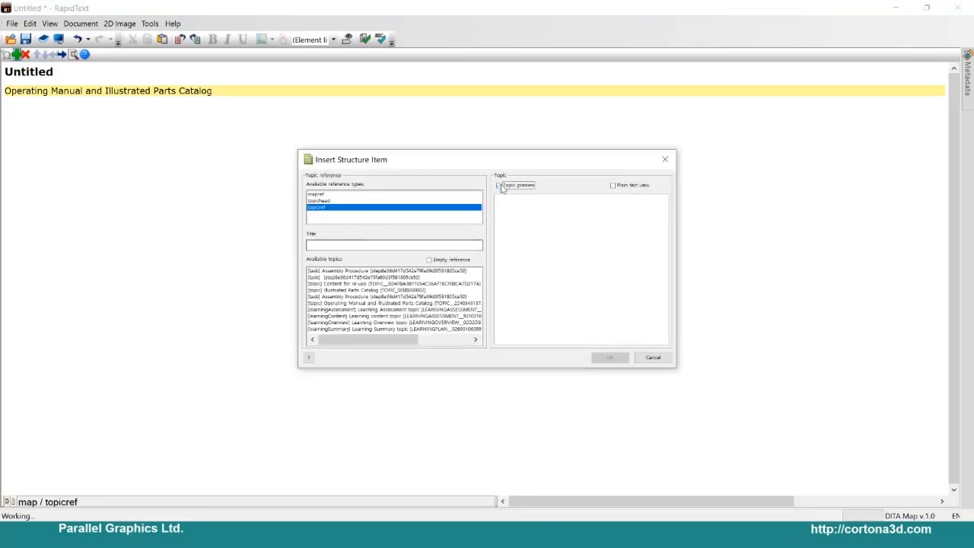
click(355, 302)
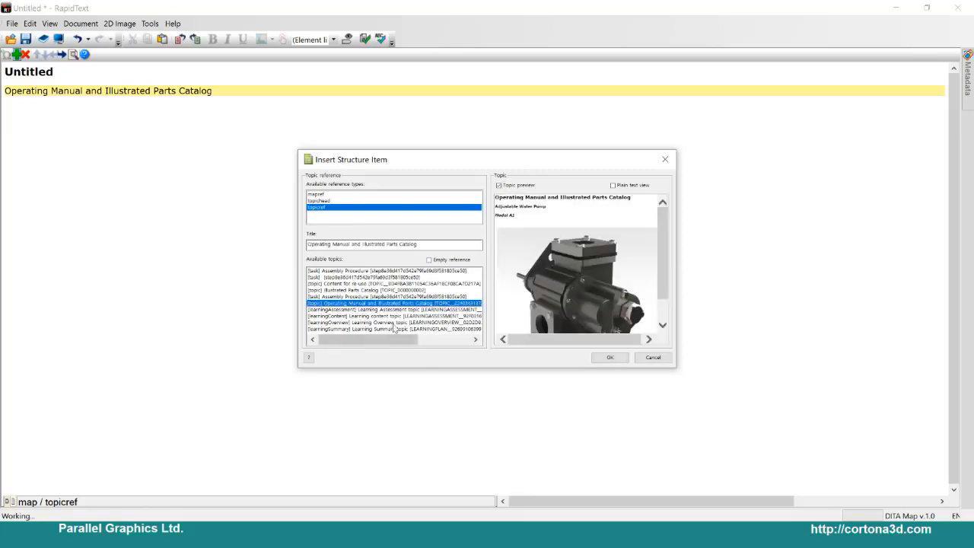
click(362, 296)
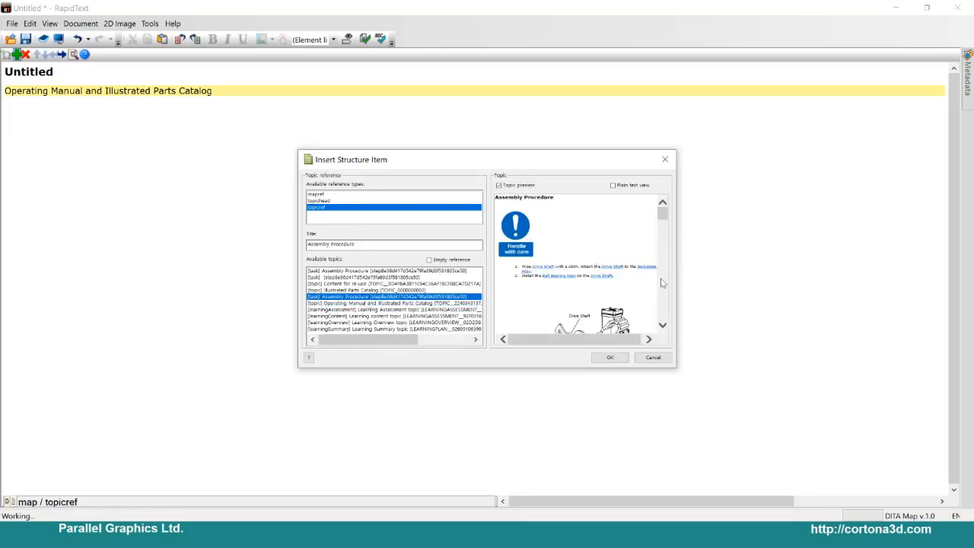
mouse_move(662, 214)
mouse_down()
mouse_move(665, 319)
mouse_move(665, 204)
mouse_up()
click(609, 357)
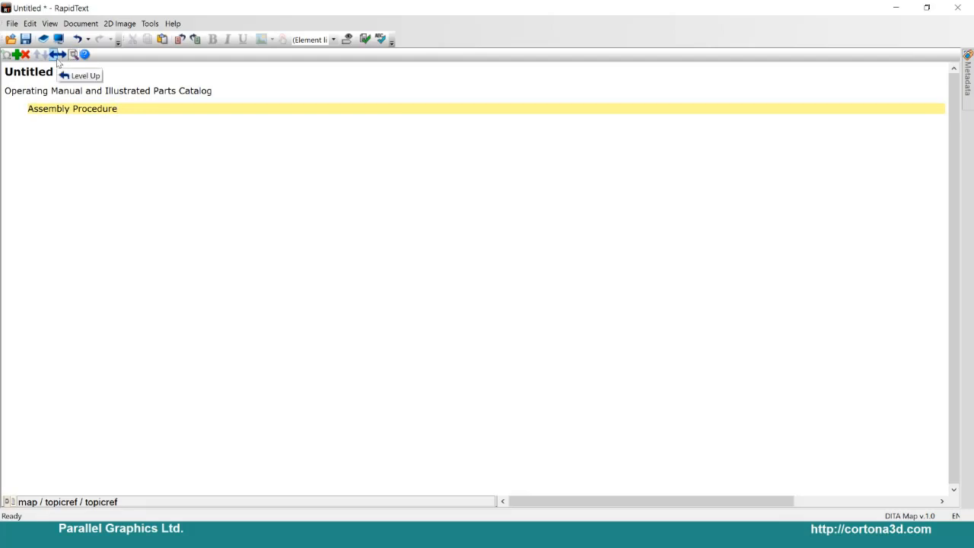
click(58, 58)
Step: Insert a topicref to the "Illustrated Parts Catalog" topic after checking its preview, and raise it to the map's first level
click(15, 54)
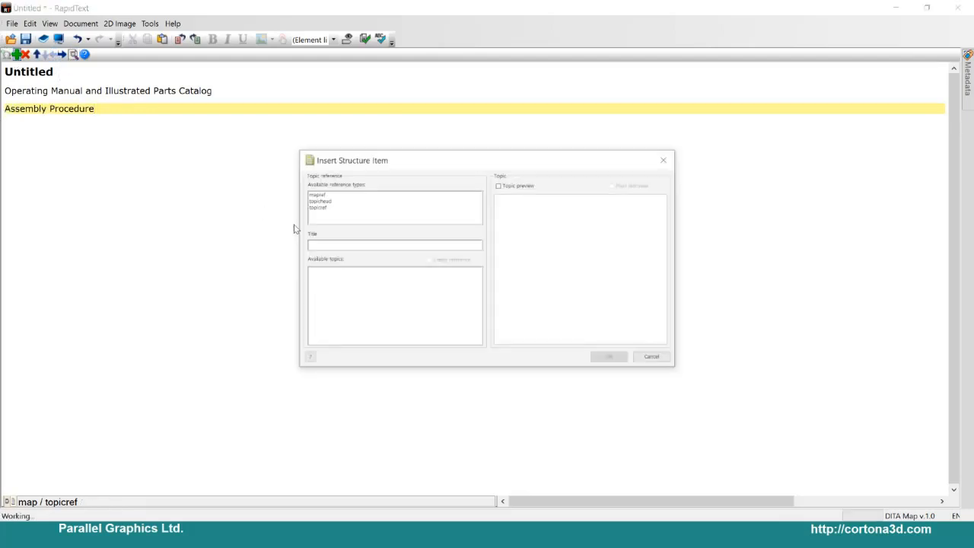
click(320, 207)
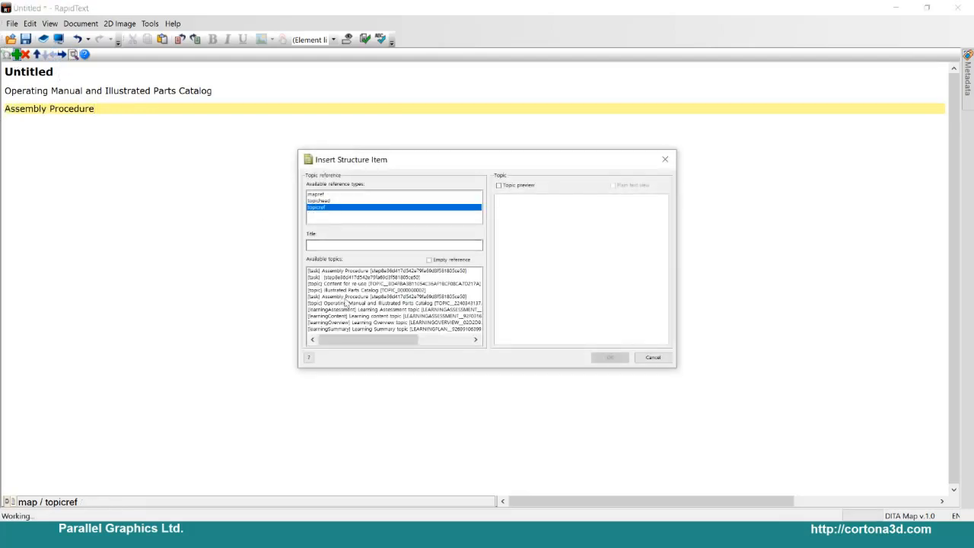
click(346, 290)
click(499, 185)
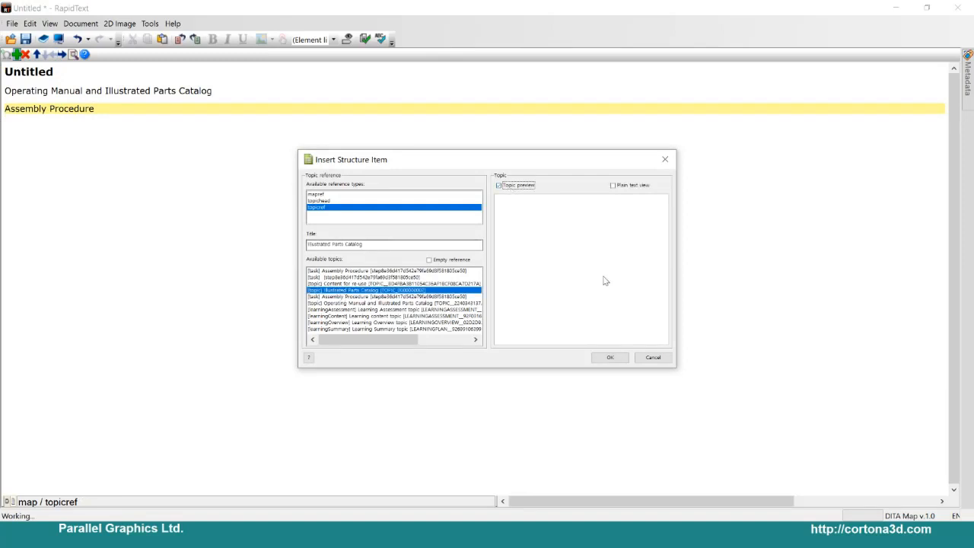
drag(531, 165, 404, 110)
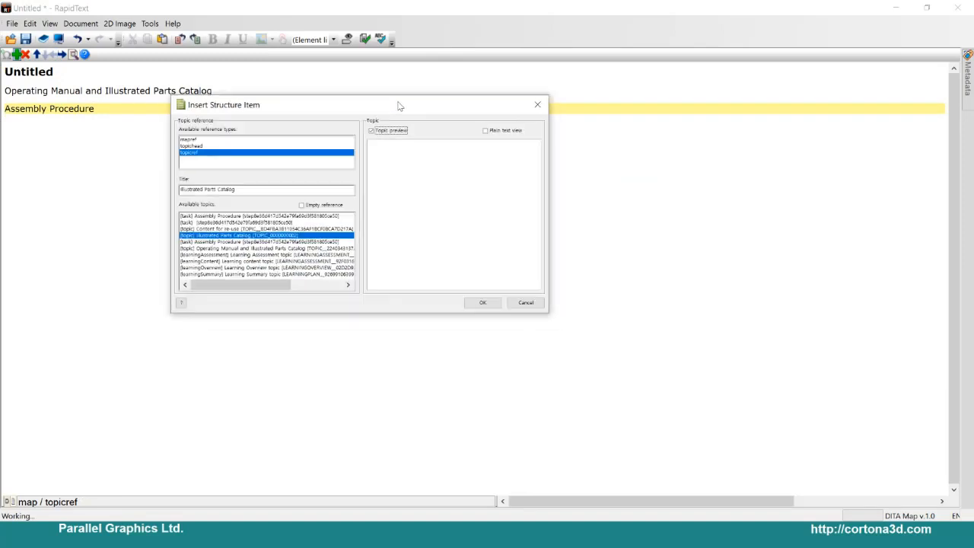
drag(534, 163, 536, 250)
click(483, 303)
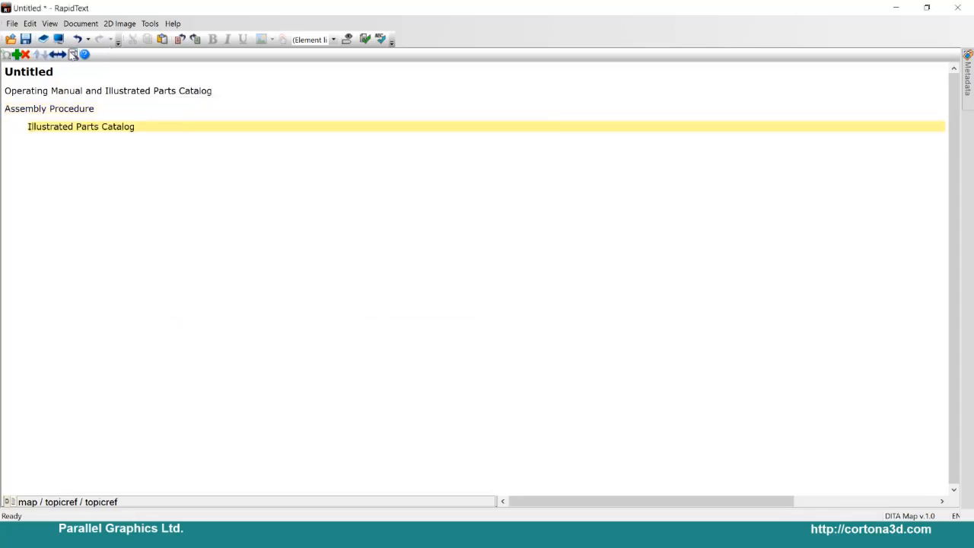
click(53, 55)
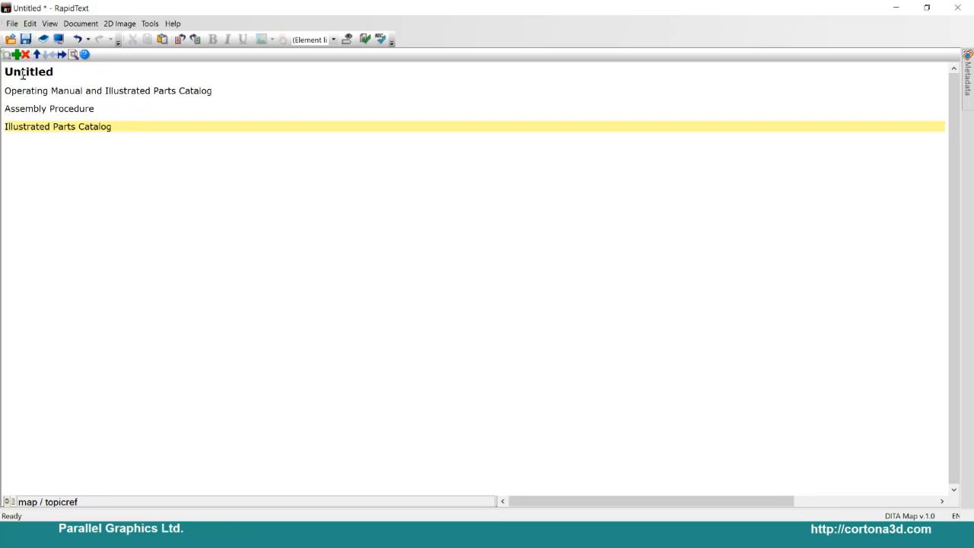
Step: Select the map title and preview the publication in the browser, agreeing to save the document changes first
double_click(6, 72)
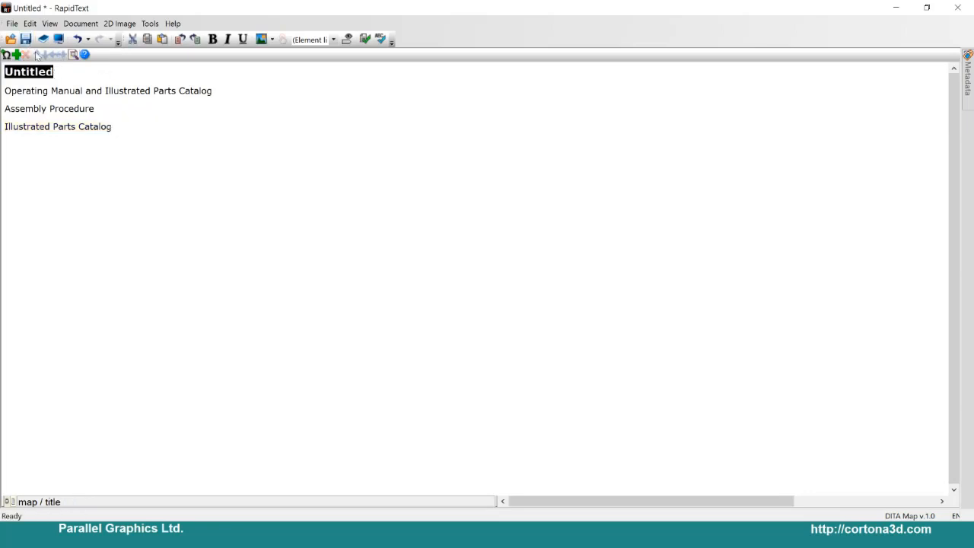
click(59, 39)
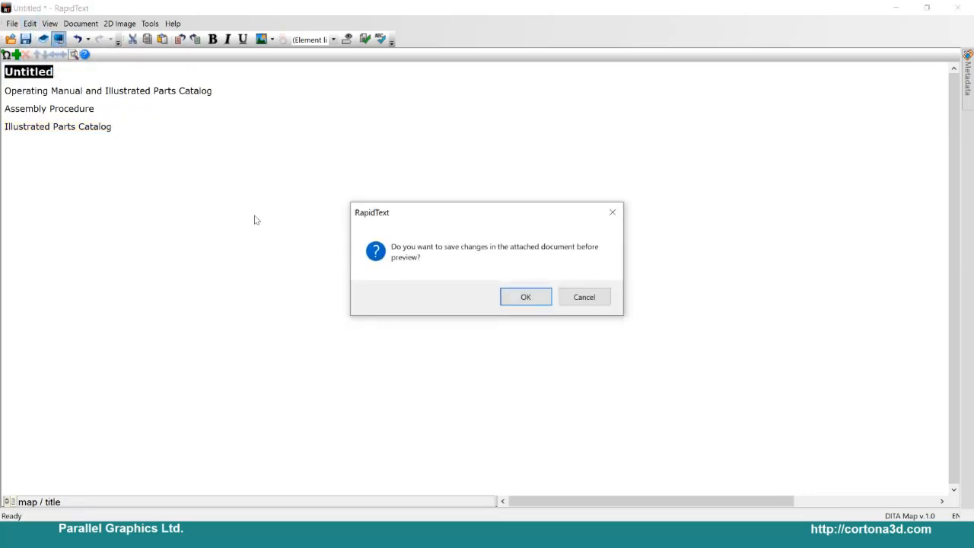
click(507, 298)
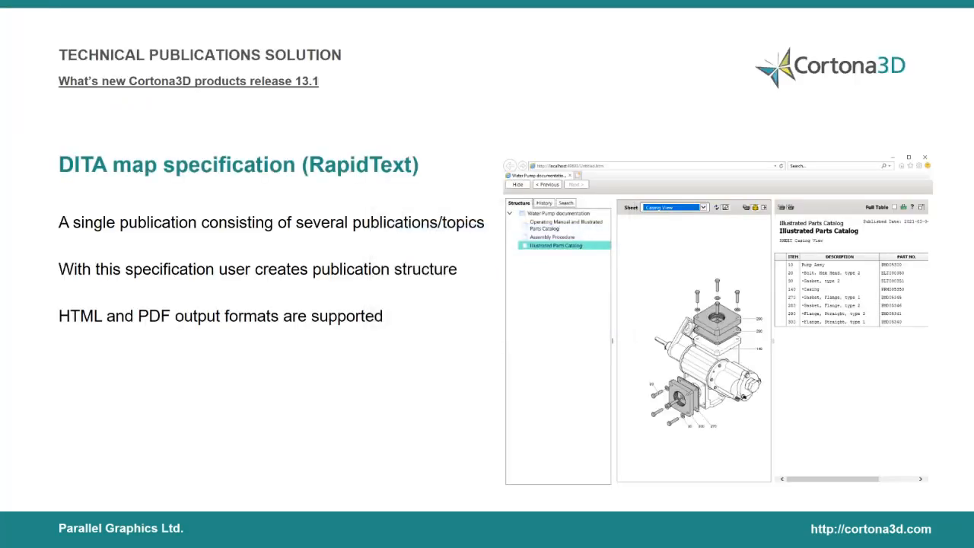
key(alt+Tab)
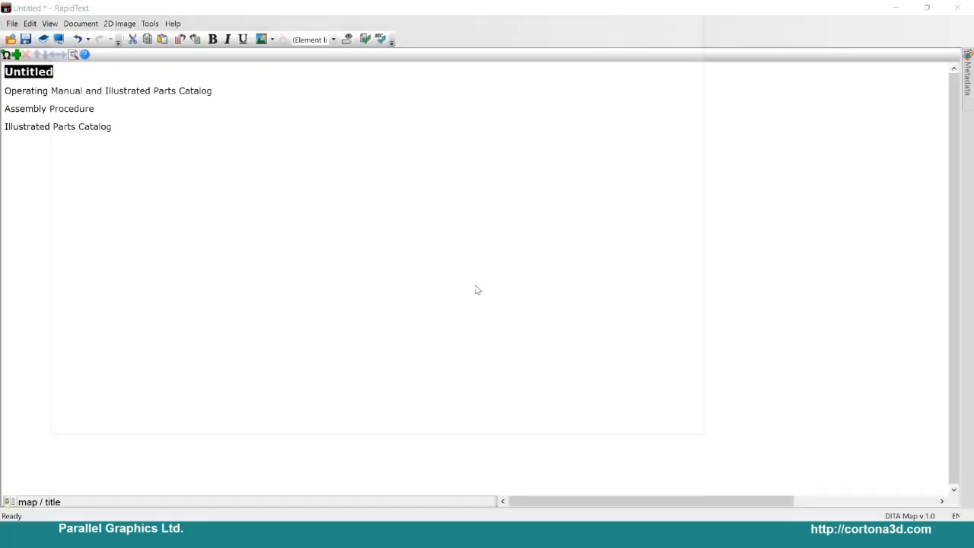
Step: Enlarge the preview window and show the Assembly Procedure and Illustrated Parts Catalog topics from the publication structure
drag(268, 29, 285, 43)
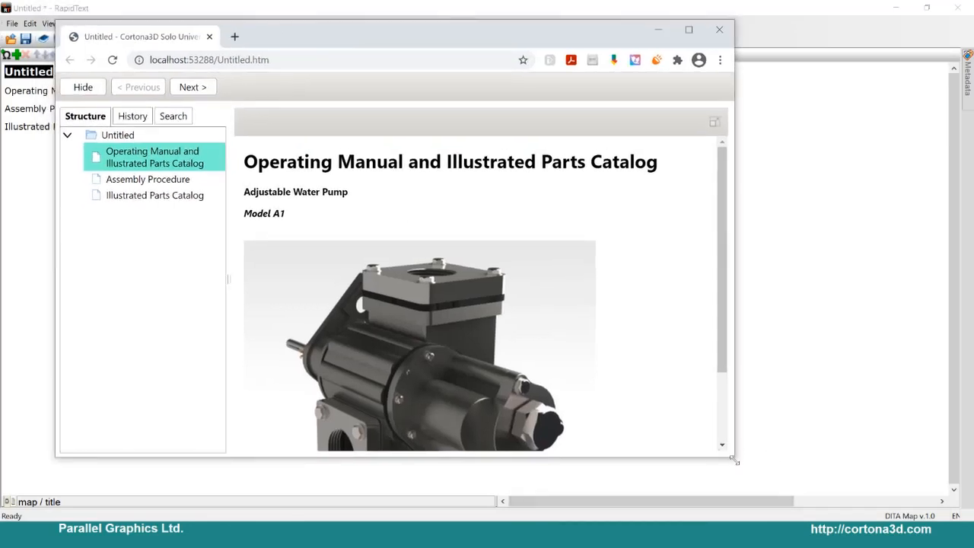
drag(734, 460, 819, 485)
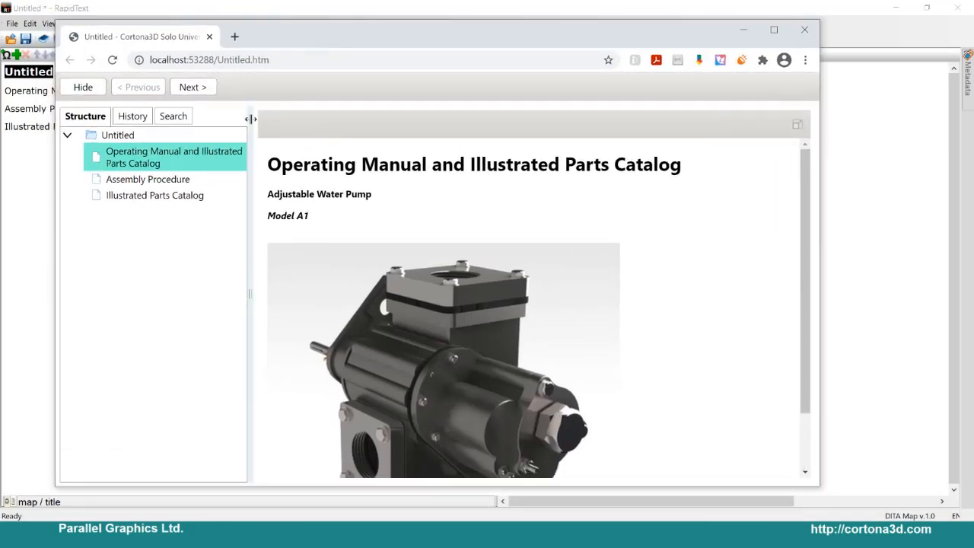
click(153, 181)
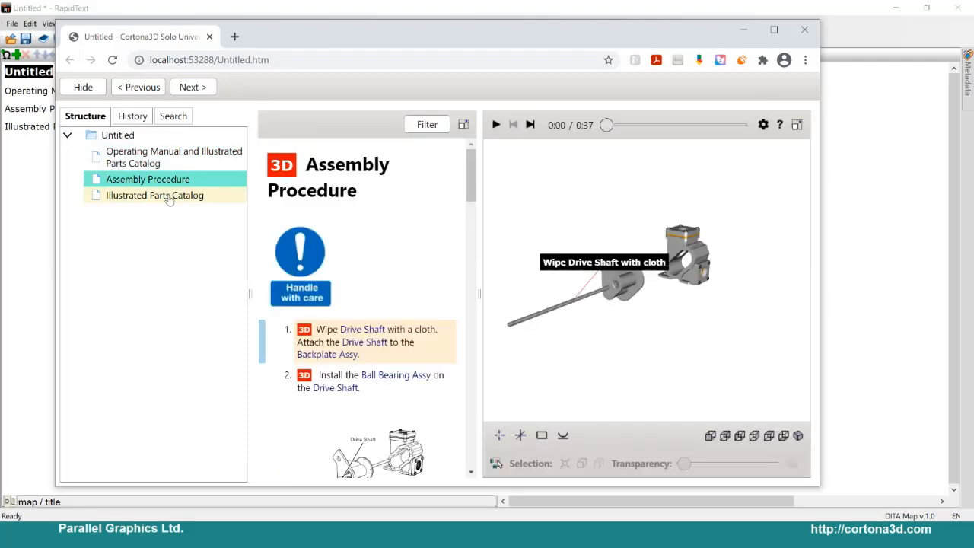
click(169, 197)
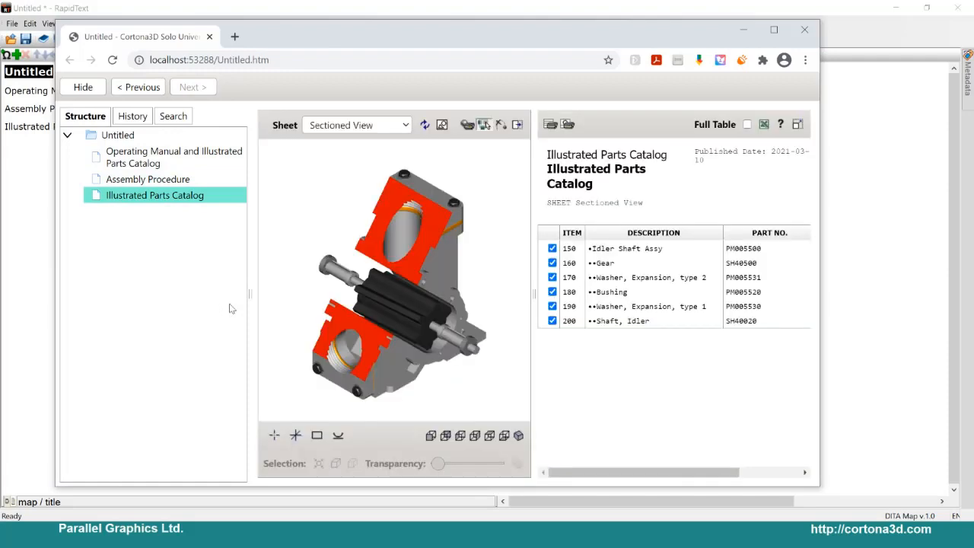
Step: Search the whole publication for "gasket" and expand the matches under Assembly Procedure
click(172, 116)
click(103, 142)
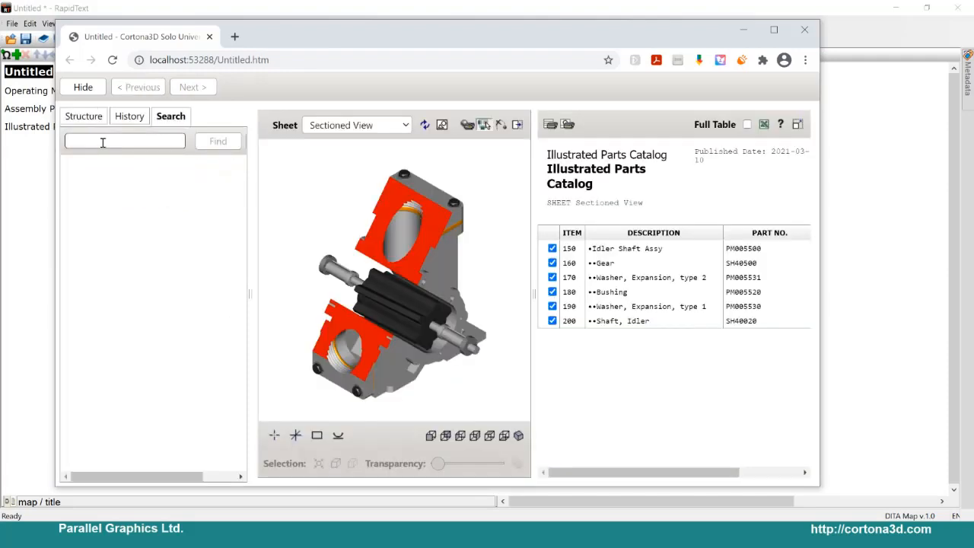
text(gasket)
click(218, 142)
click(137, 168)
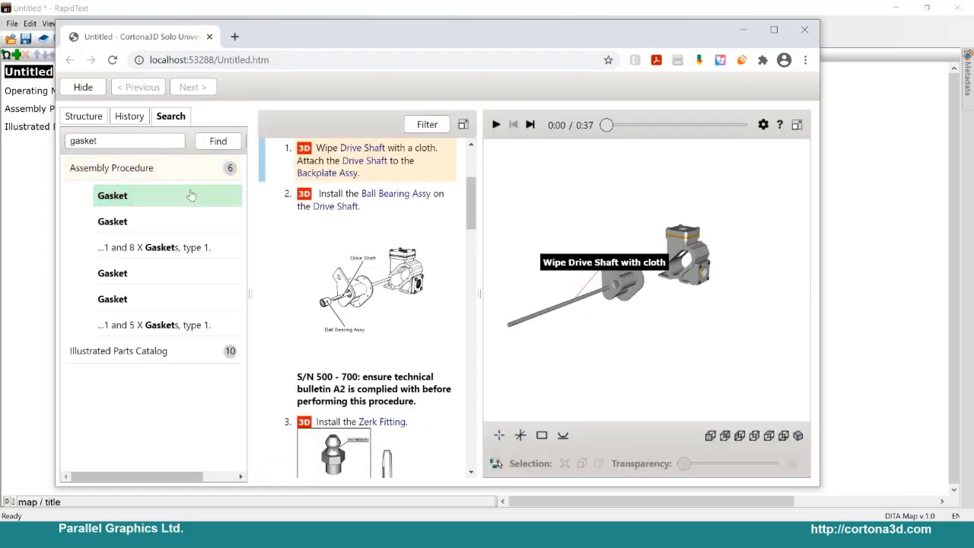
Step: Look through the Assembly Procedure text from the first Gasket match, and close the preview and minimise RapidText
scroll(360, 221, down, 10)
scroll(331, 327, down, 10)
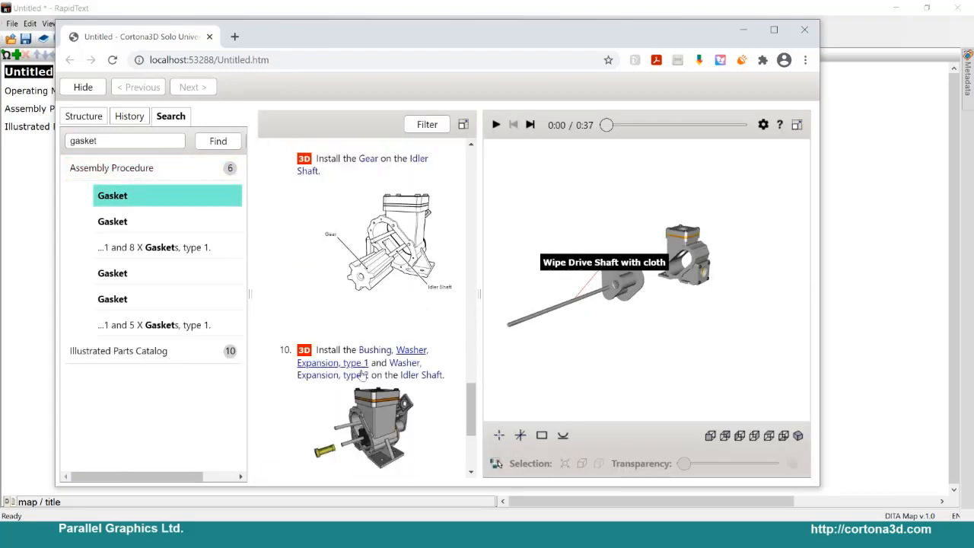
scroll(331, 308, up, 8)
scroll(331, 309, up, 10)
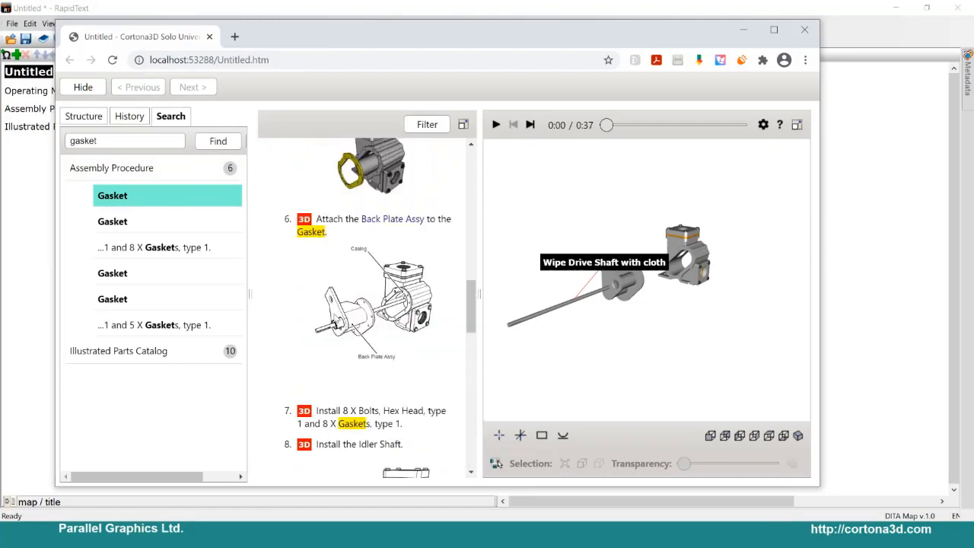
click(808, 30)
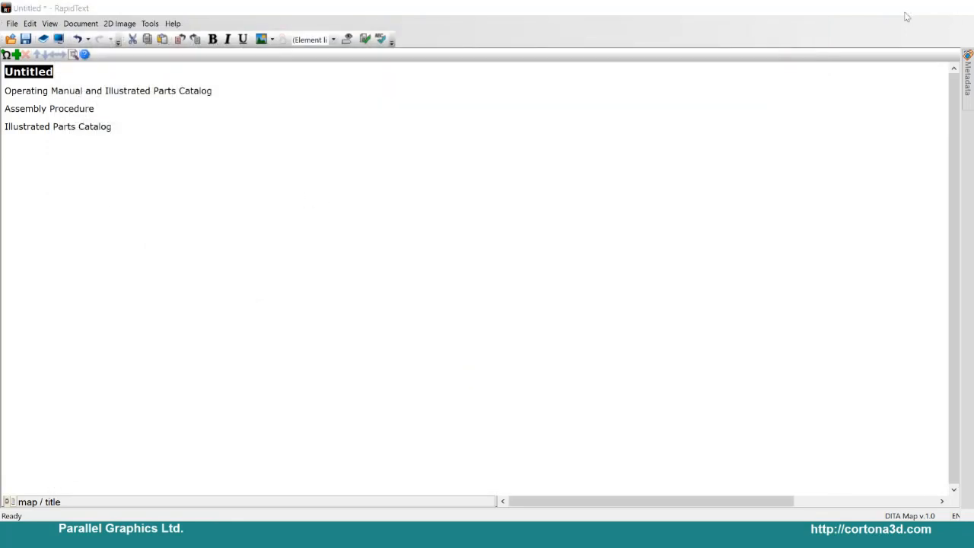
click(902, 12)
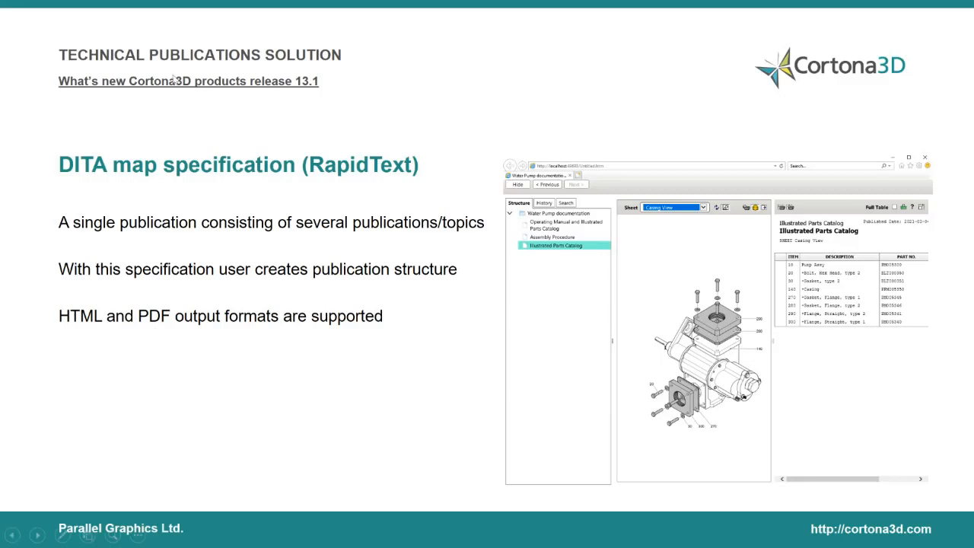
Step: Switch back to RapidText to show the project's Publish and Publish As commands, and return to the slide show
key(super)
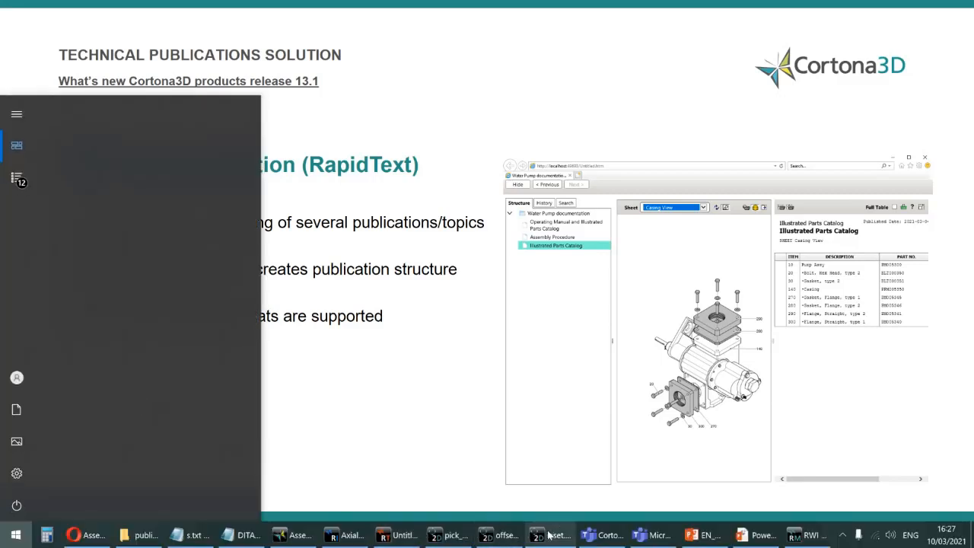
click(407, 538)
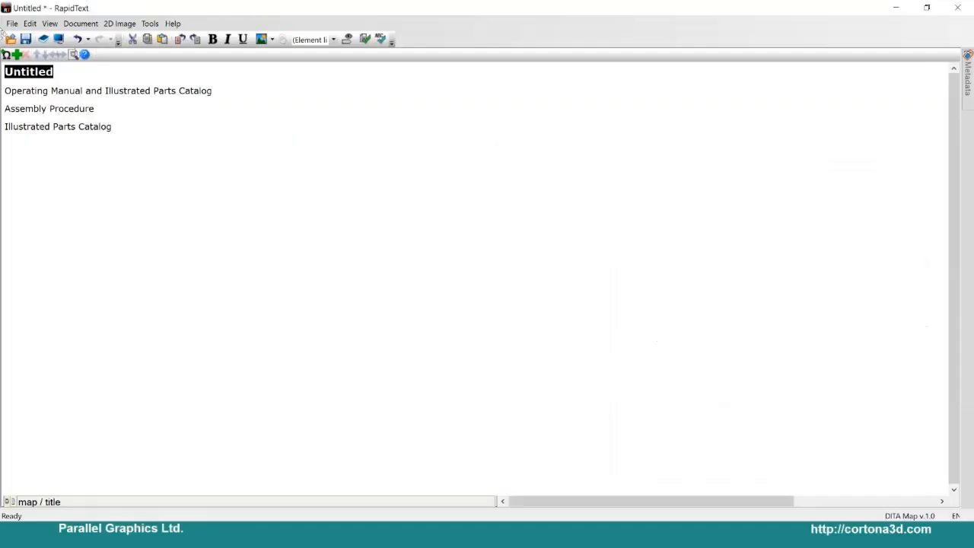
click(12, 23)
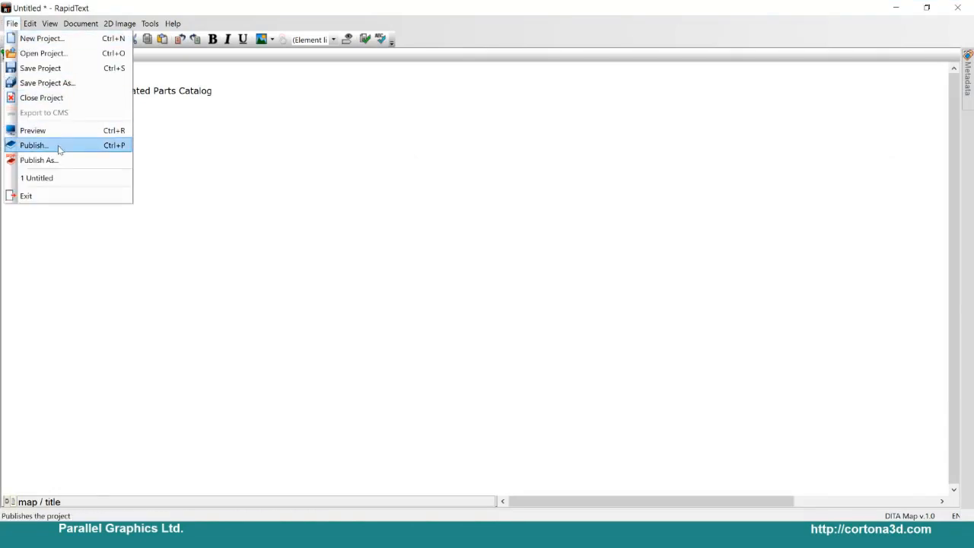
click(897, 8)
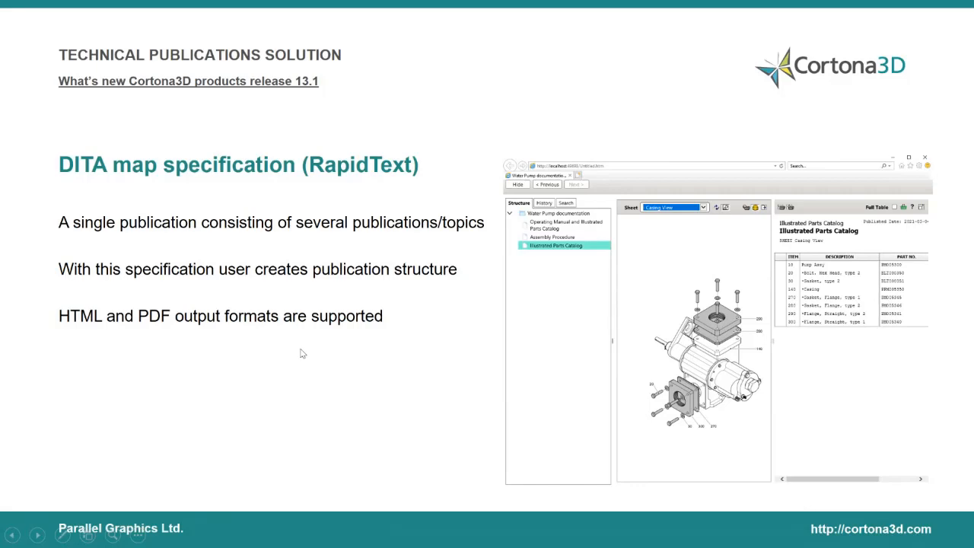
Step: Advance to the New DITA Topic schemas slide and switch to RapidText
click(302, 353)
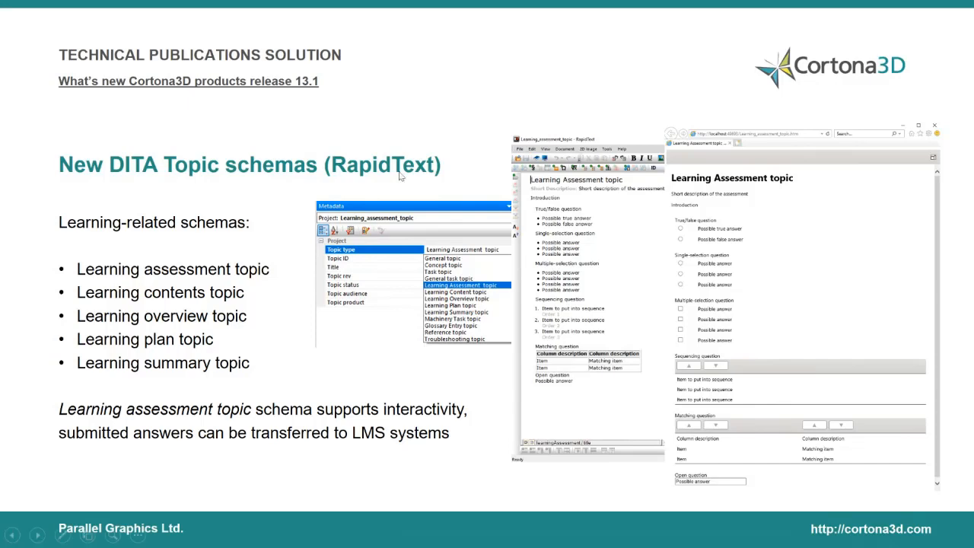
key(super)
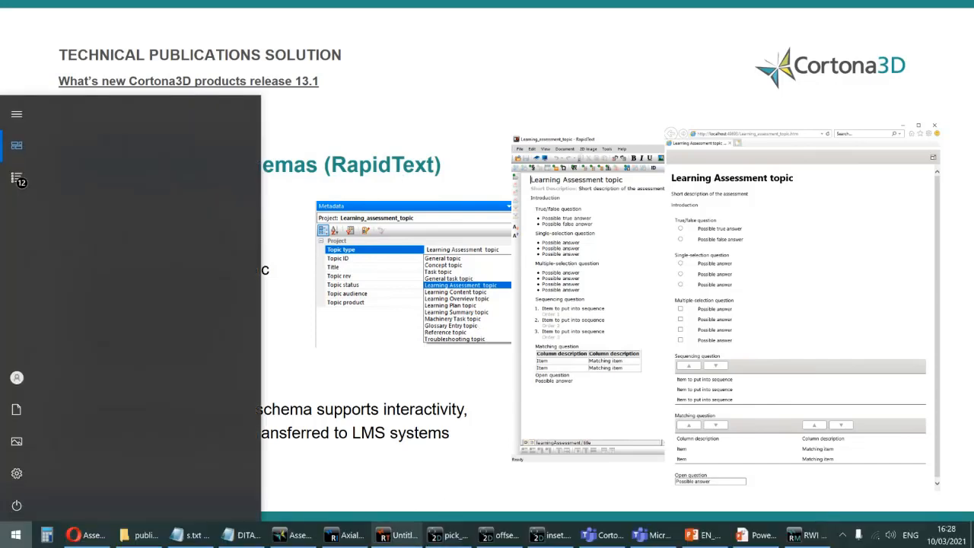
click(399, 534)
click(12, 23)
click(34, 53)
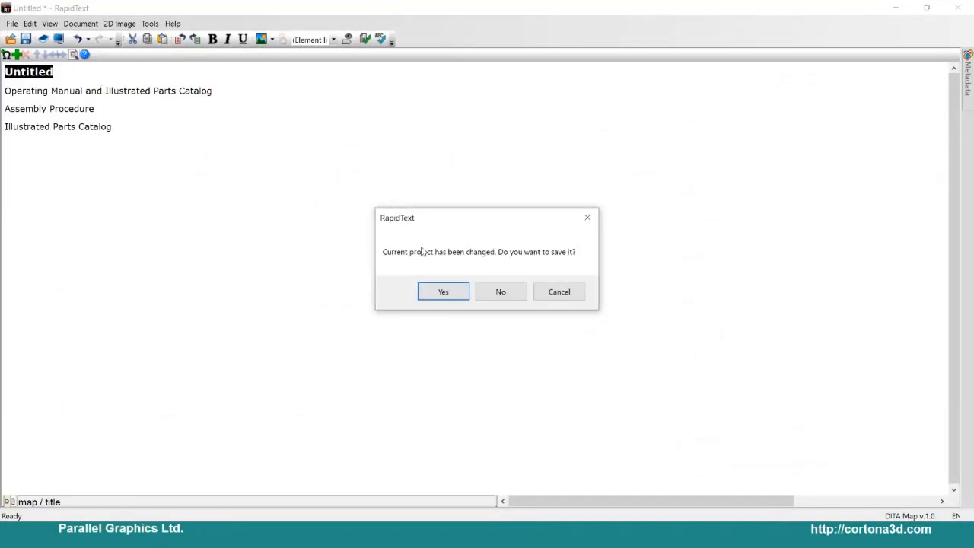
click(500, 294)
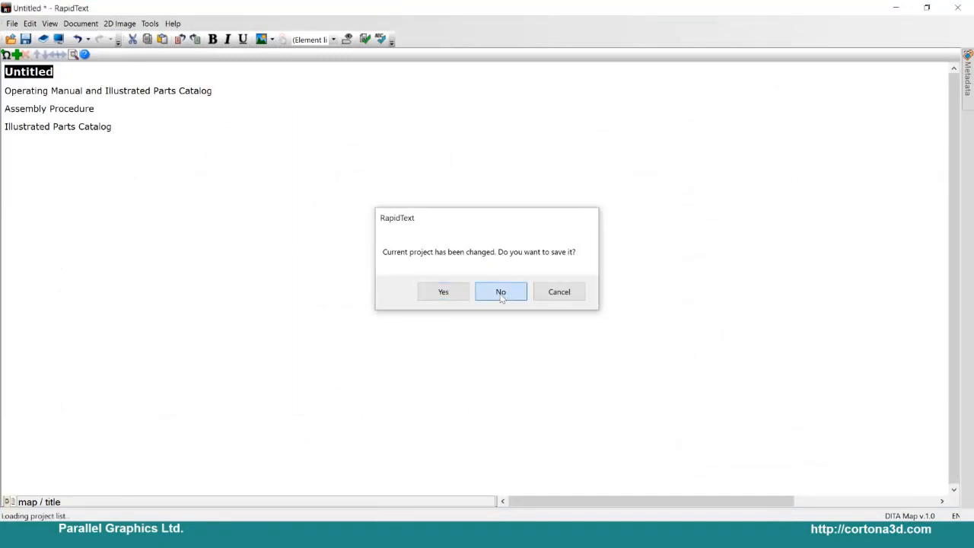
click(649, 404)
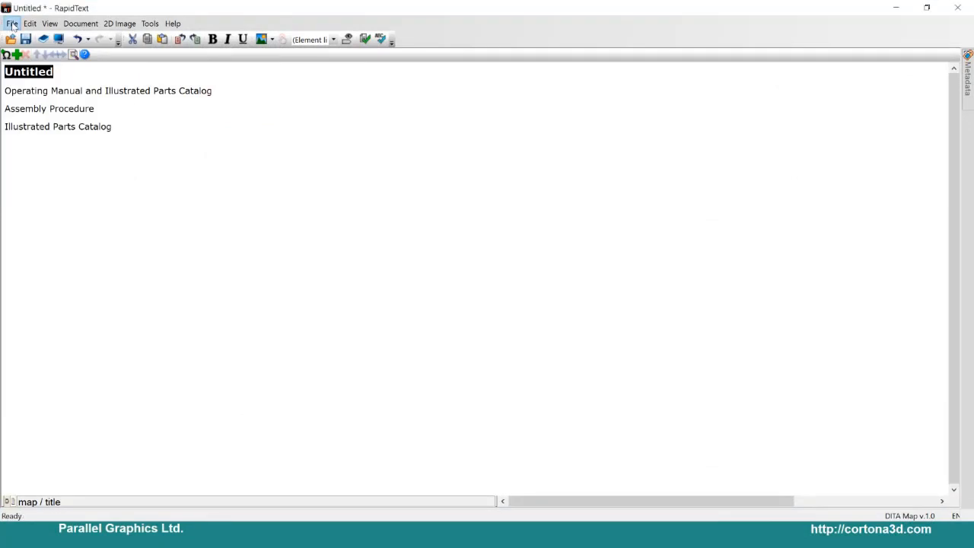
Step: Create a new project in the WN working space with the DITA Topic specification, discarding changes to the current project
click(13, 23)
click(35, 38)
click(495, 292)
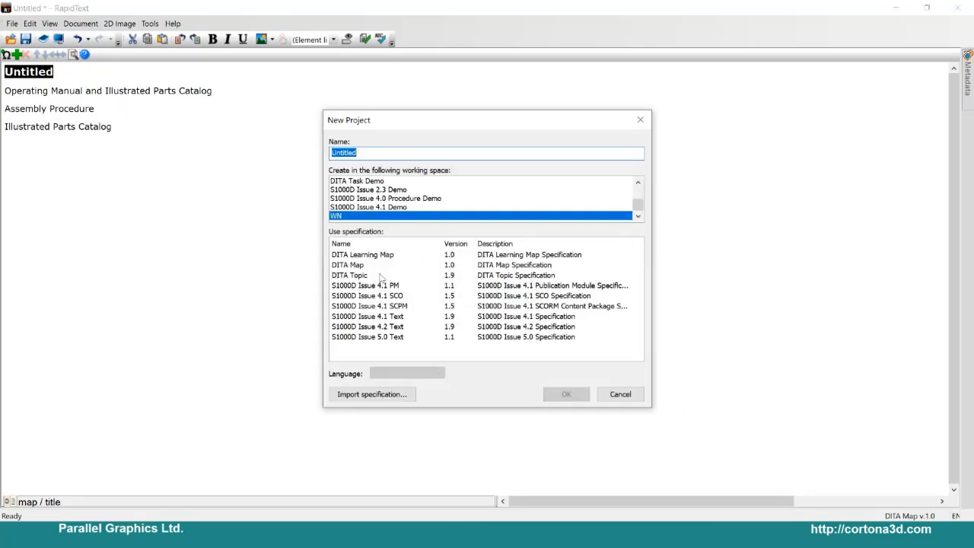
key(Return)
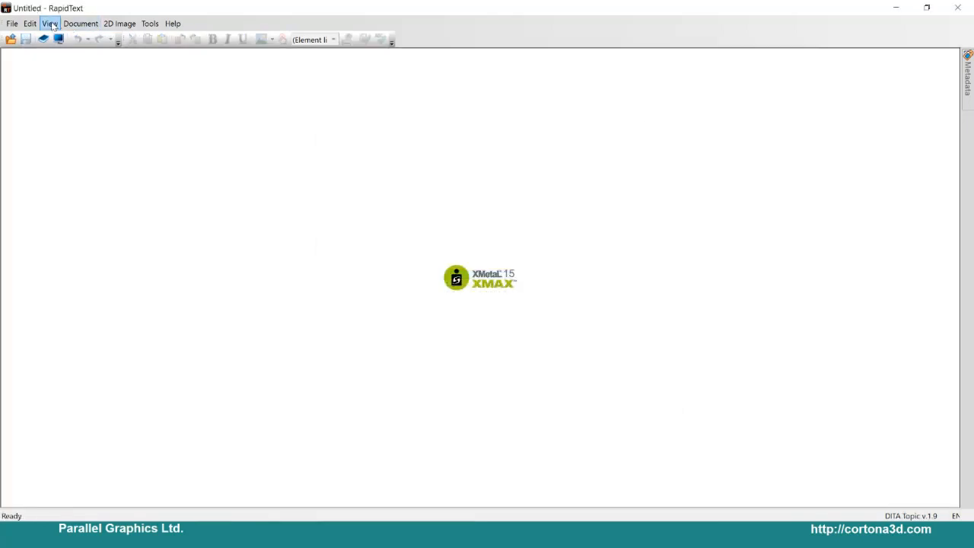
Step: Keep the project's Metadata pane permanently displayed and widen it so the property names and values are readable
mouse_move(966, 84)
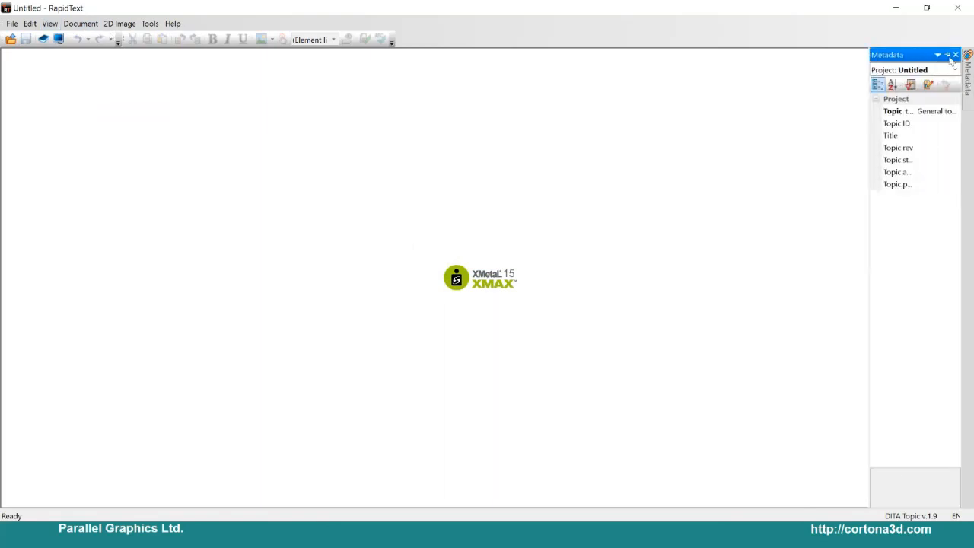
click(948, 55)
drag(882, 205, 751, 199)
Step: Set the topic type to Learning Assessment topic and generate the document
click(923, 112)
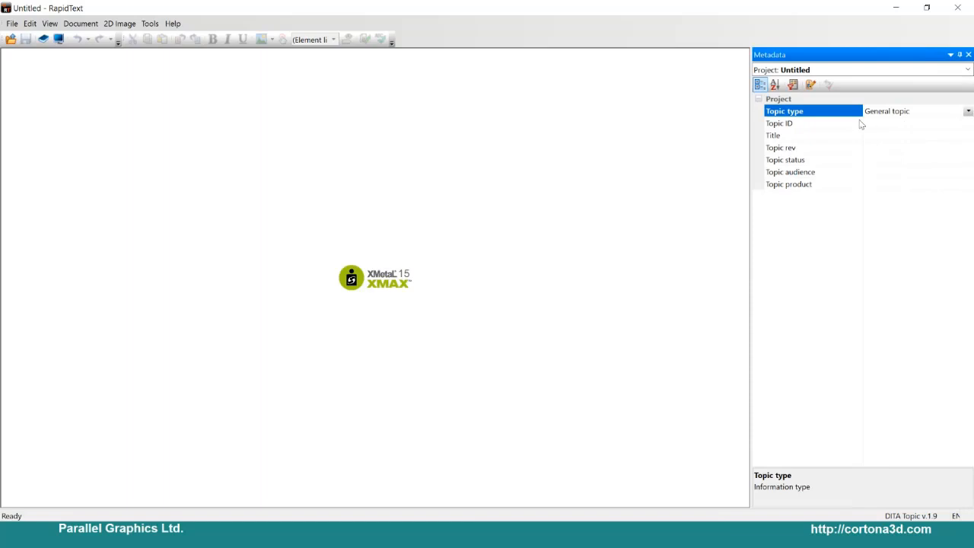
click(968, 112)
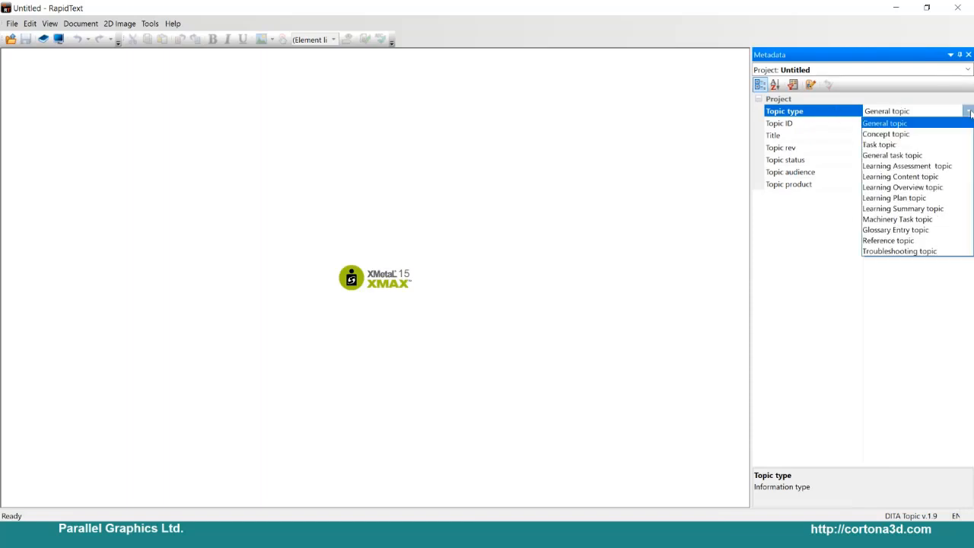
click(939, 165)
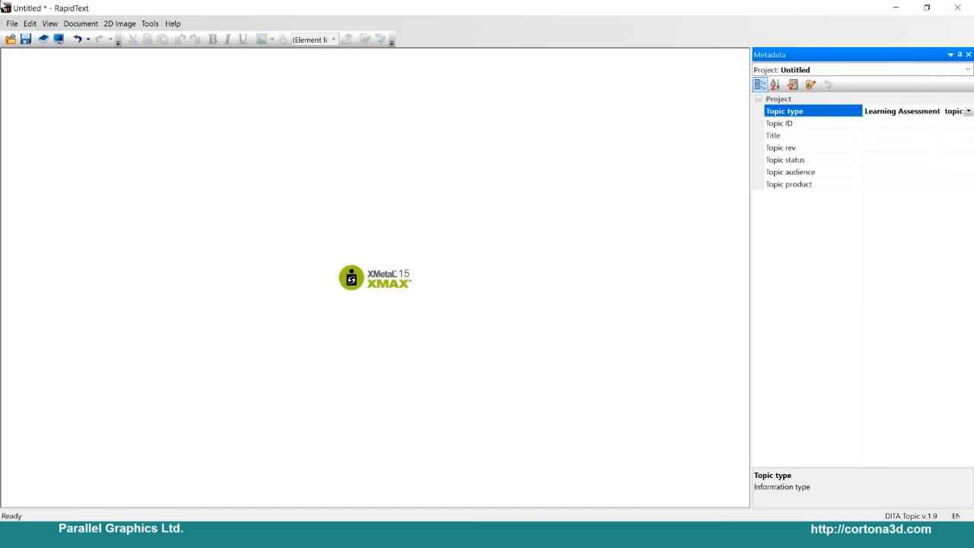
click(205, 123)
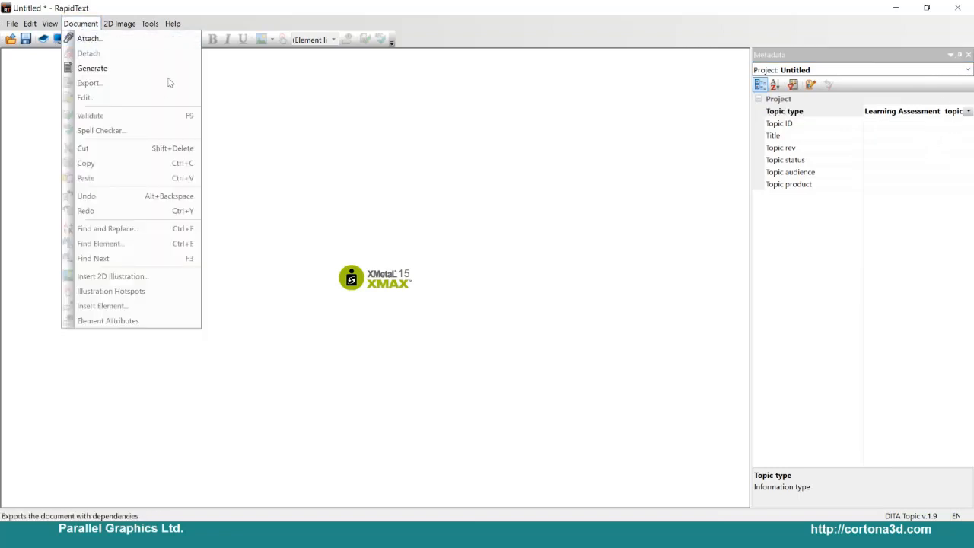
click(143, 69)
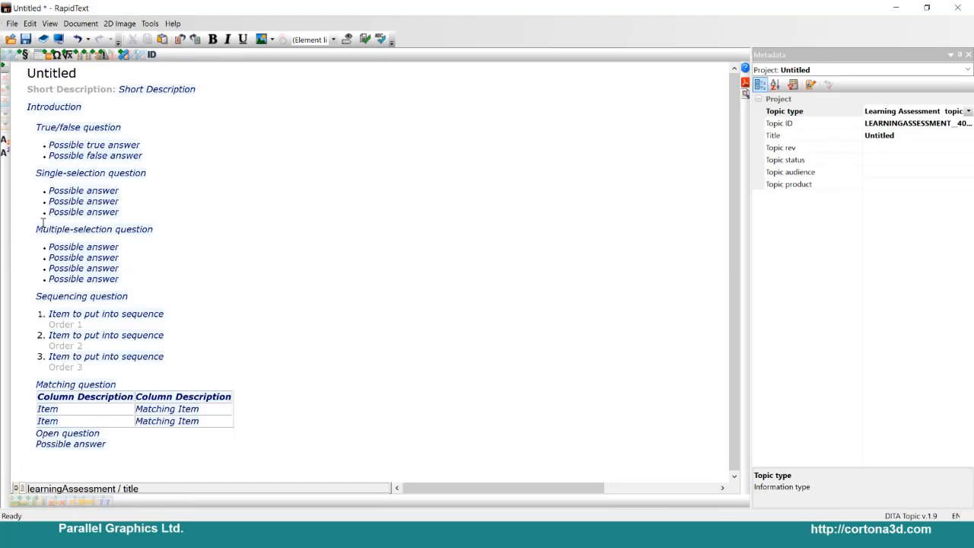
Step: Open the Learning_assessment_topic project from the WN working space without saving the untitled project
click(11, 23)
click(90, 88)
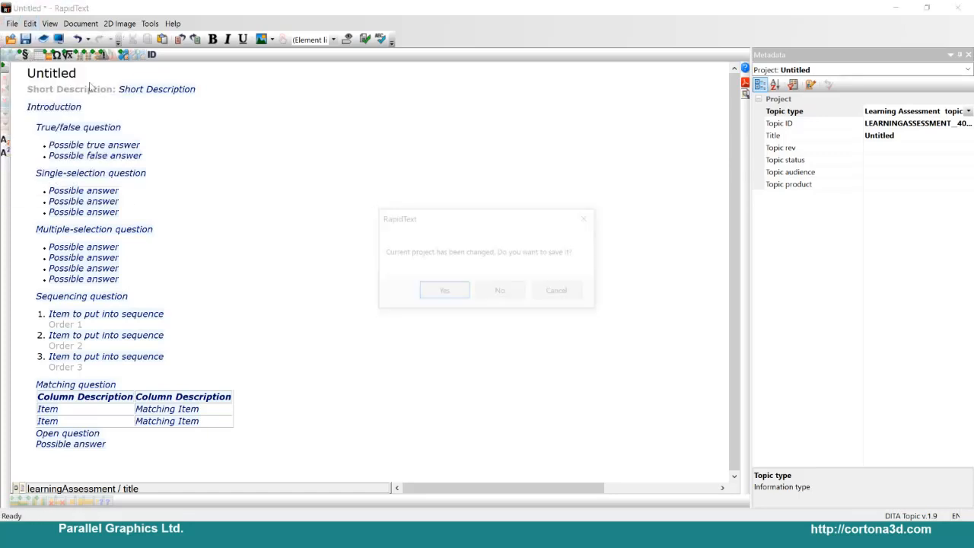
click(507, 297)
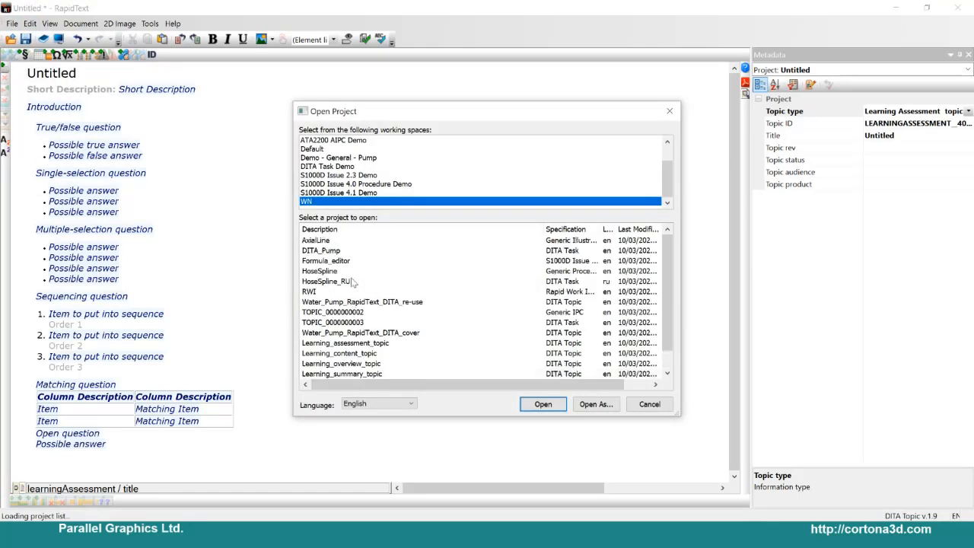
click(346, 272)
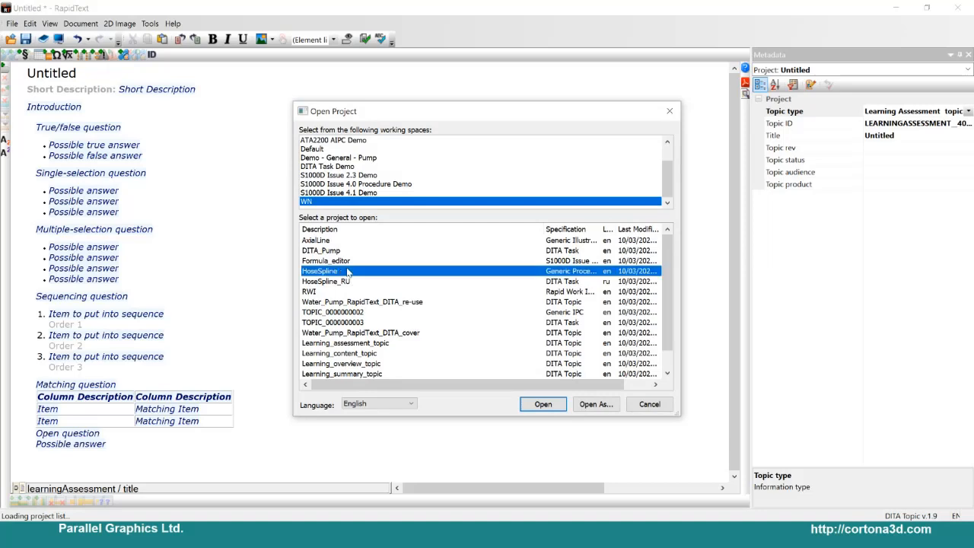
double_click(380, 343)
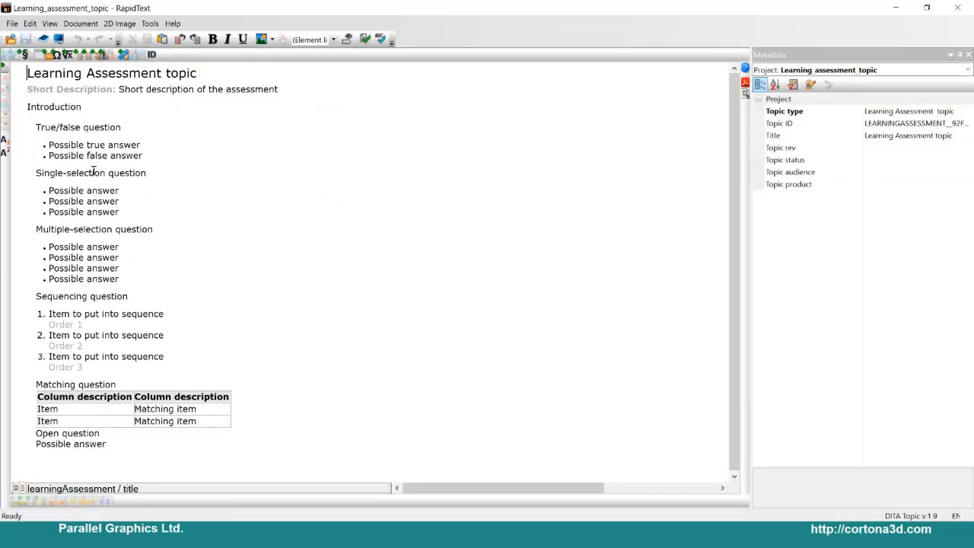
Step: Preview the Learning Assessment topic in the browser, and shrink and reposition the preview window
click(59, 39)
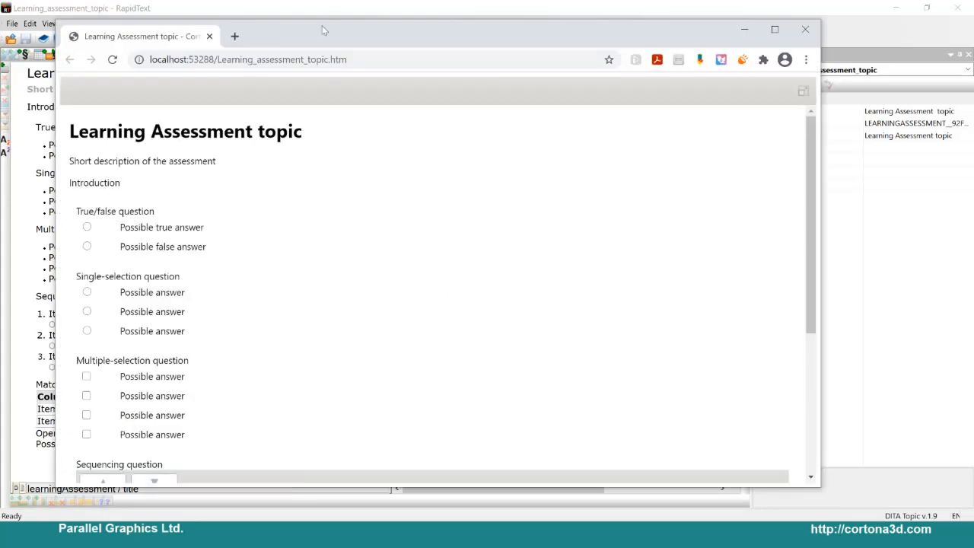
drag(313, 35, 324, 42)
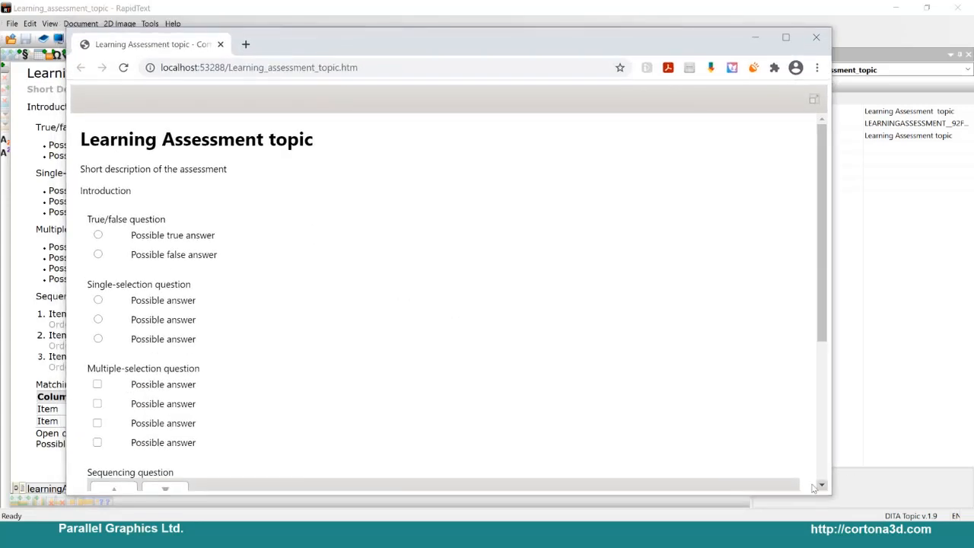
drag(833, 499, 724, 466)
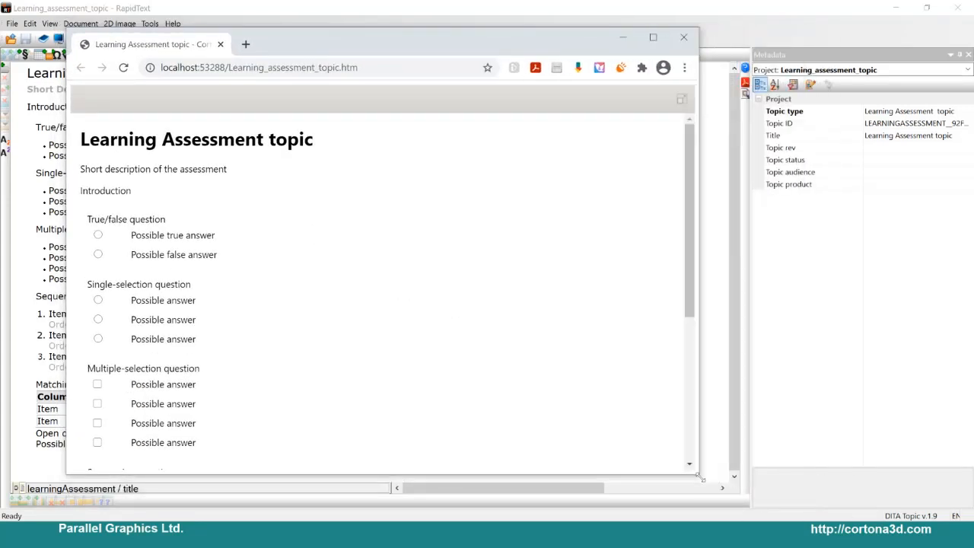
drag(323, 42, 375, 35)
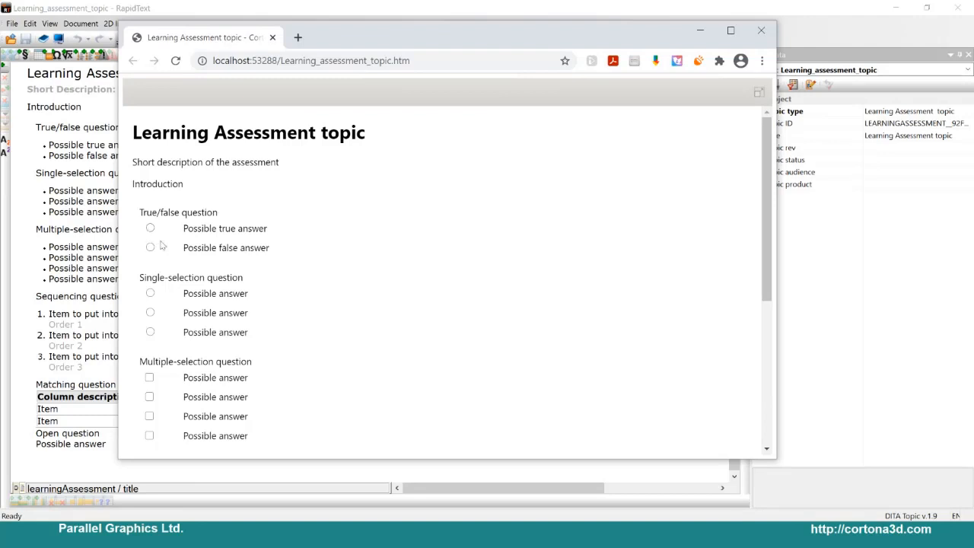
Step: Look through the interactive question types in the Learning Assessment topic preview, from true/false to open question, and close it
scroll(279, 271, down, 1)
scroll(279, 270, up, 1)
scroll(158, 327, down, 2)
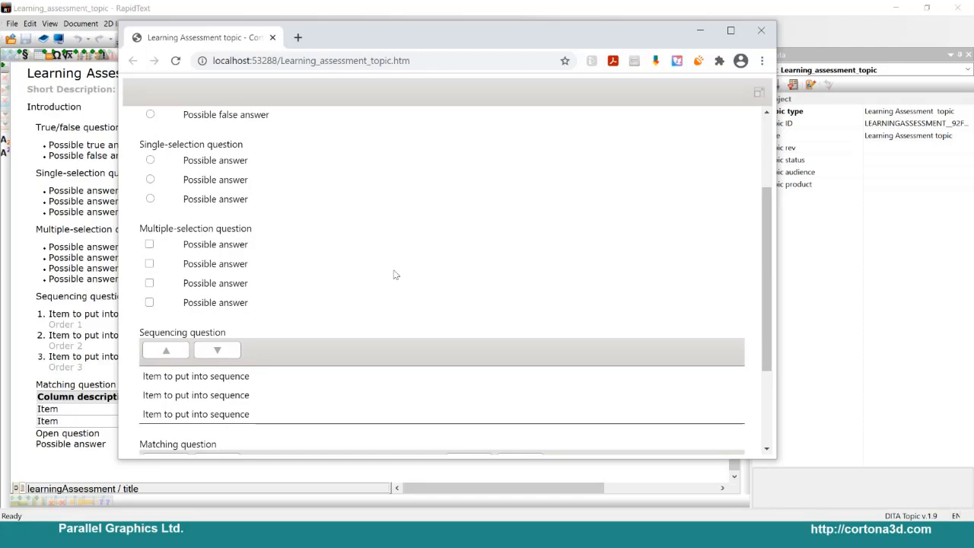
scroll(358, 319, up, 2)
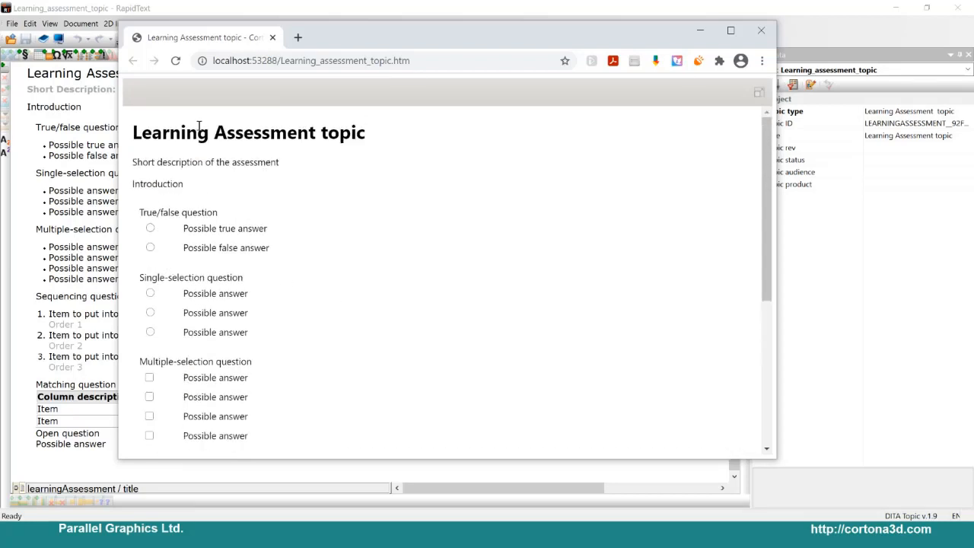
scroll(270, 315, down, 4)
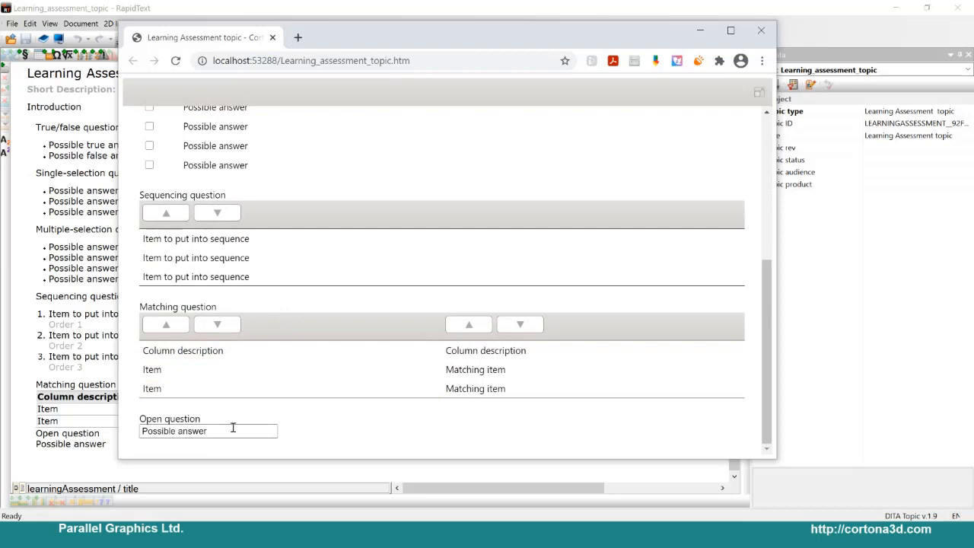
scroll(352, 380, up, 1)
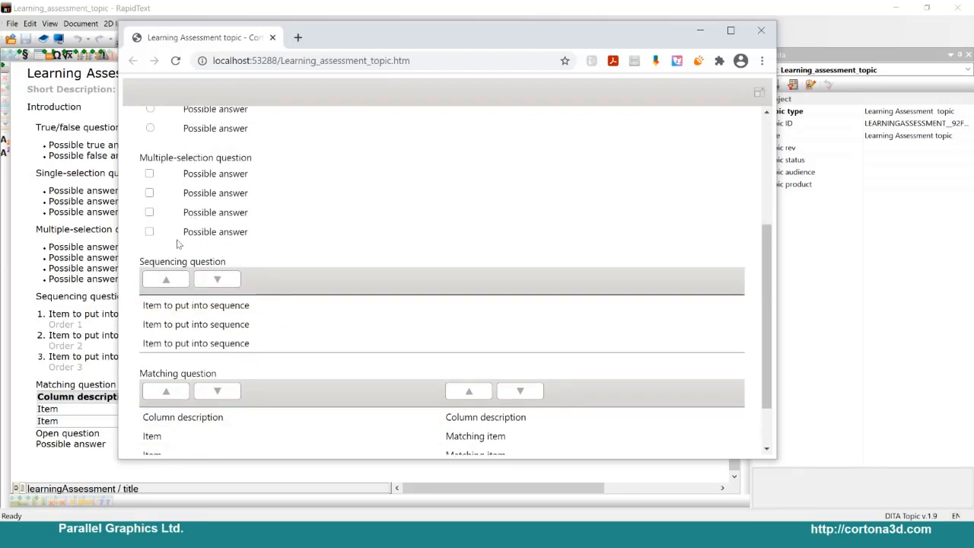
scroll(183, 244, up, 3)
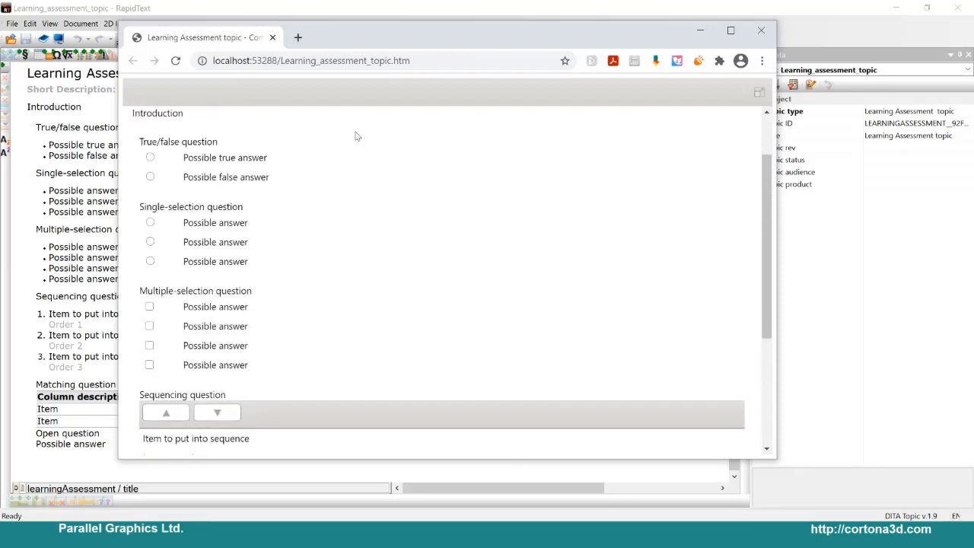
click(759, 31)
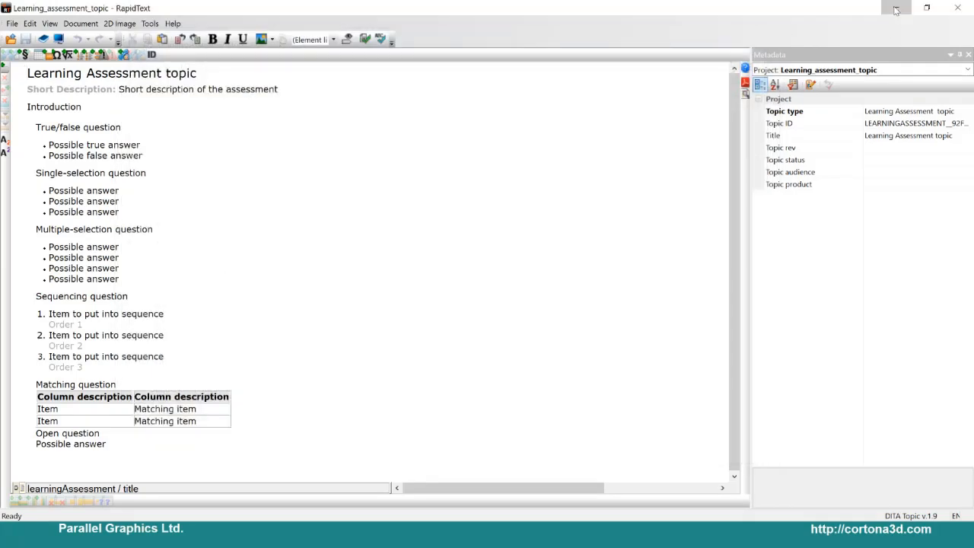
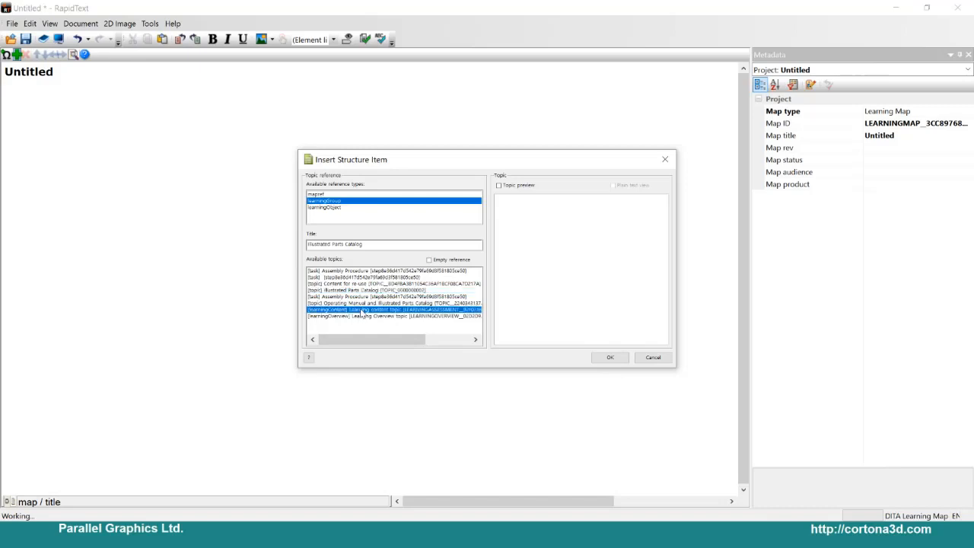
Step: Insert a learningGroup reference to the Learning Overview topic into the learning map, with the topic preview turned on
click(499, 185)
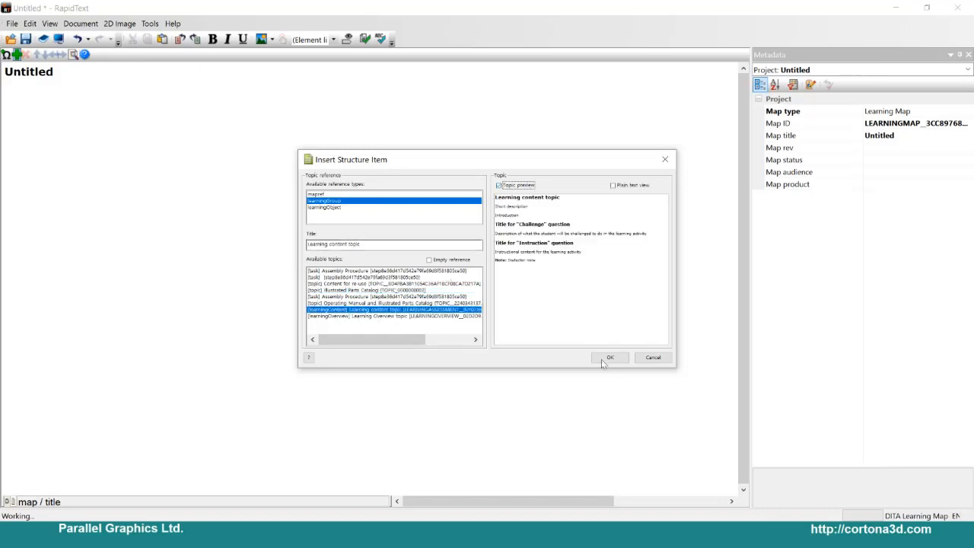
click(370, 316)
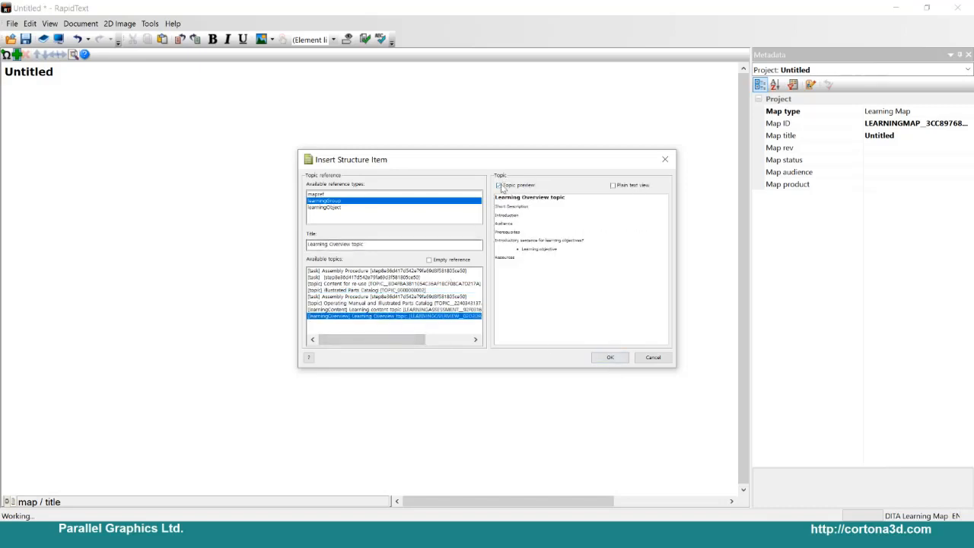
click(610, 357)
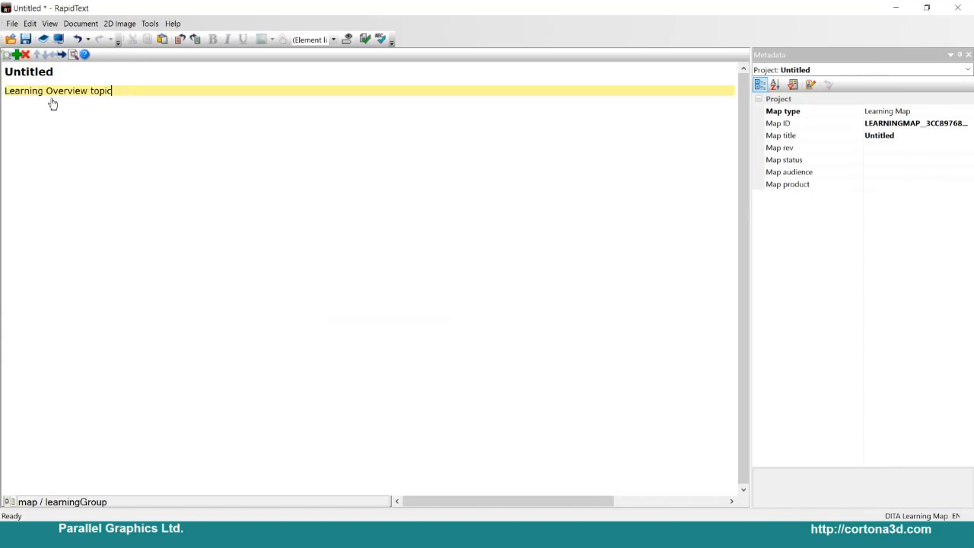
Step: Insert a learningGroup reference to the Learning content topic and promote it to the same level as the Learning Overview topic
click(16, 55)
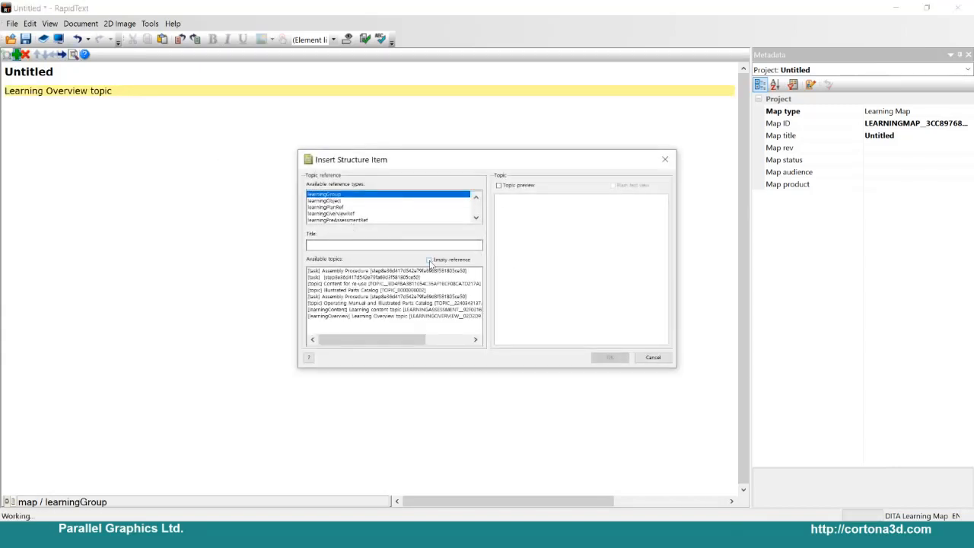
click(336, 291)
click(390, 303)
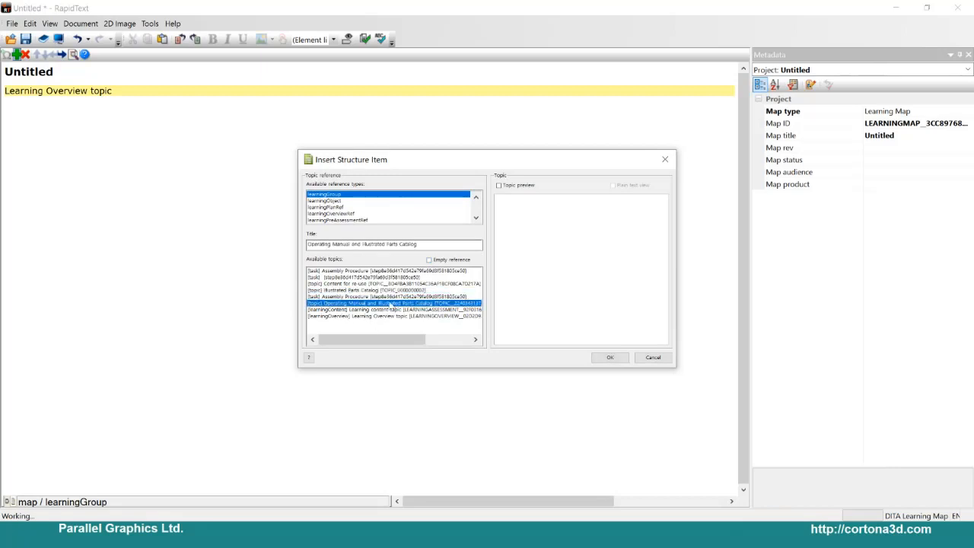
click(385, 309)
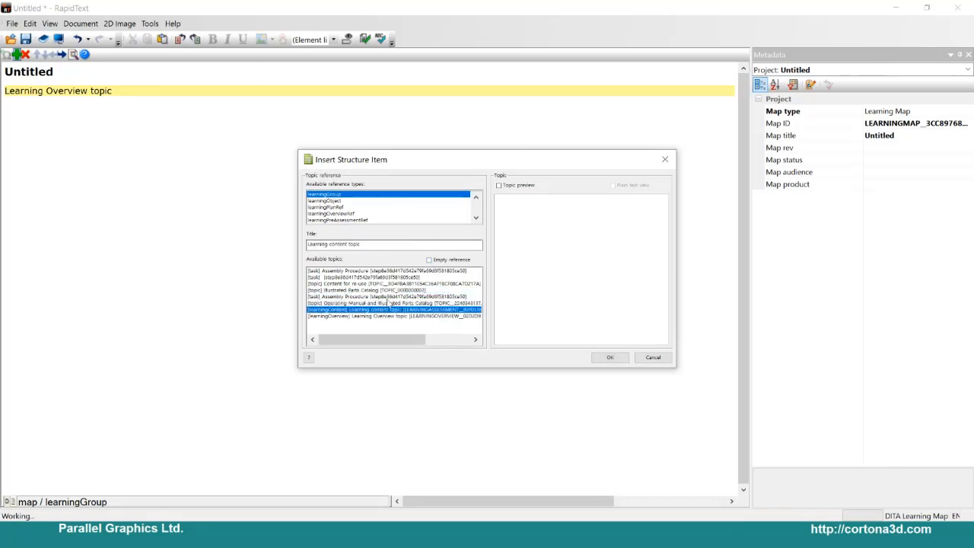
click(499, 186)
click(609, 357)
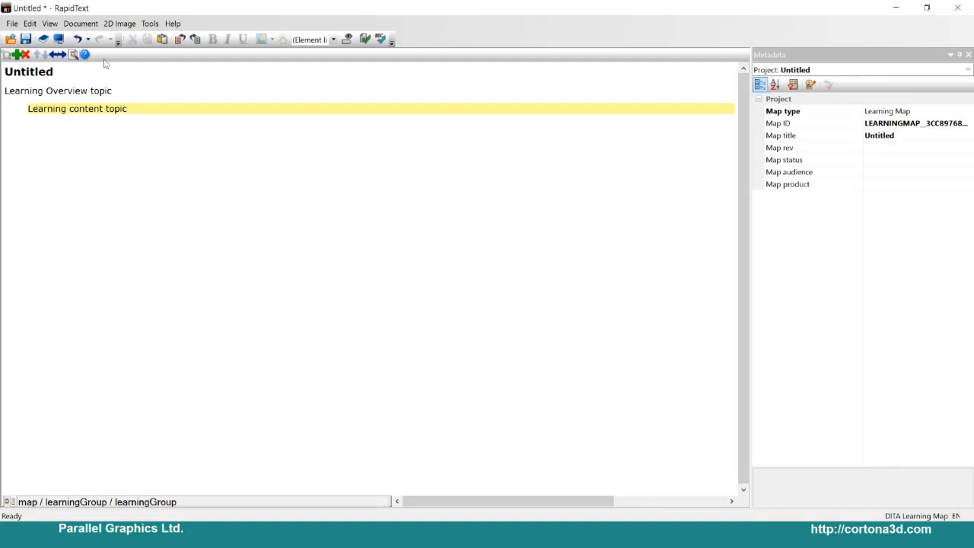
click(54, 54)
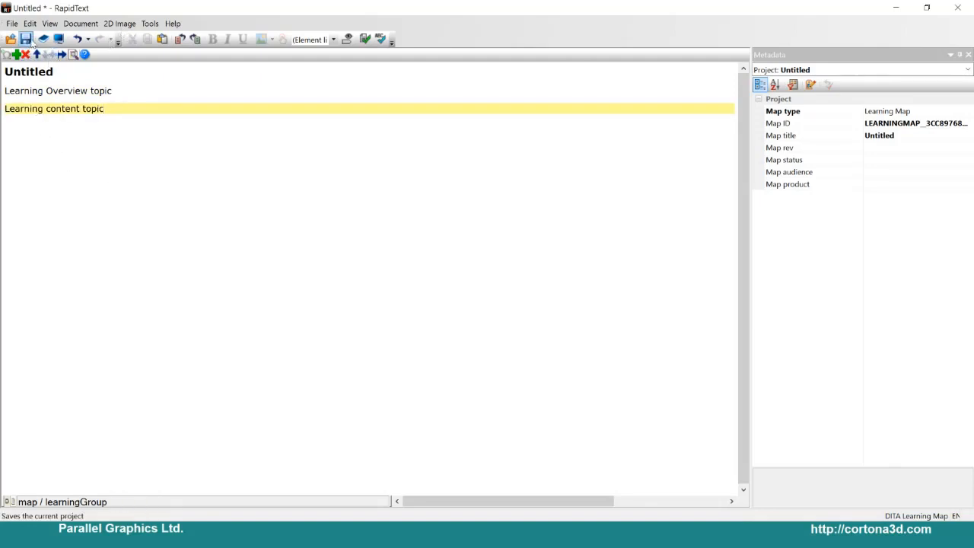
Step: Preview the learning map publication in the browser and open its Learning content topic
click(58, 39)
key(Return)
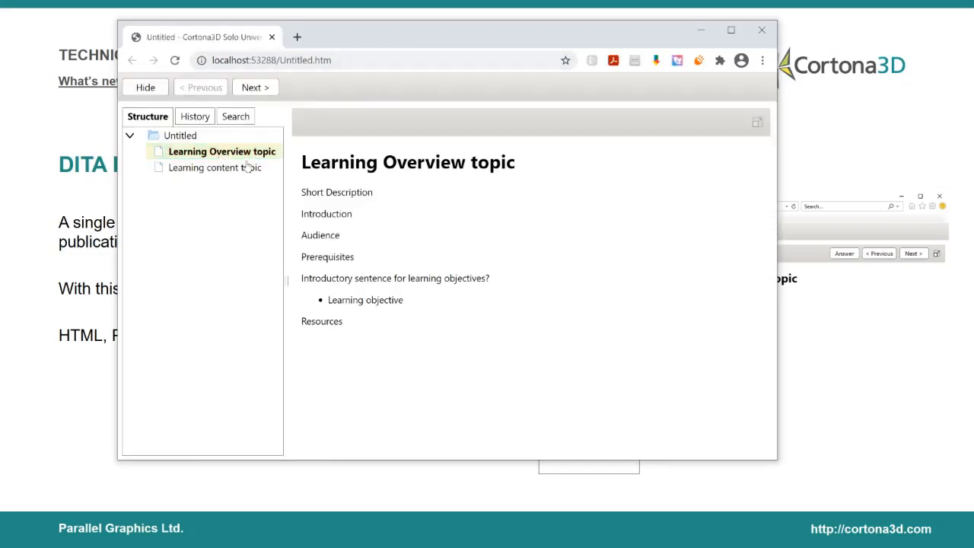
click(191, 172)
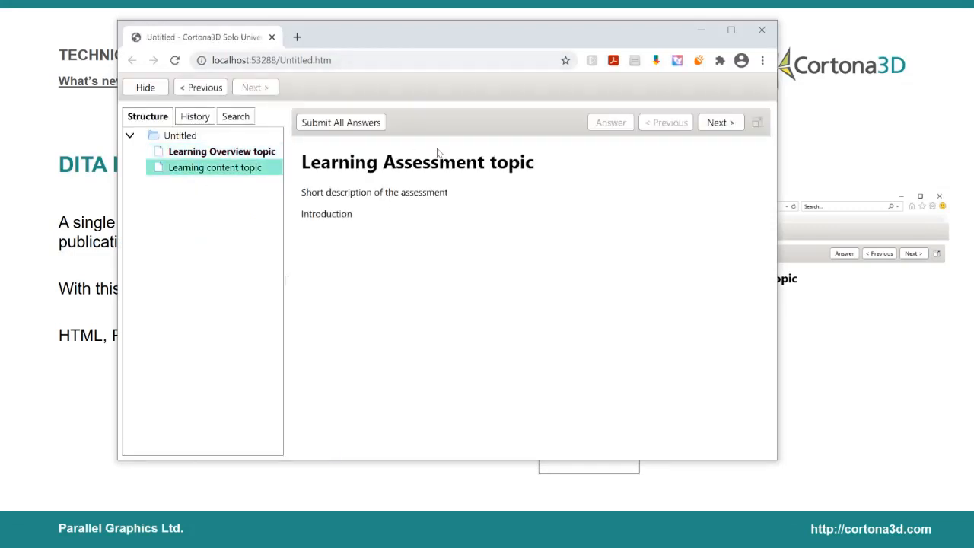
Step: Answer the true/false question with the possible false answer and dismiss the feedback message
click(719, 122)
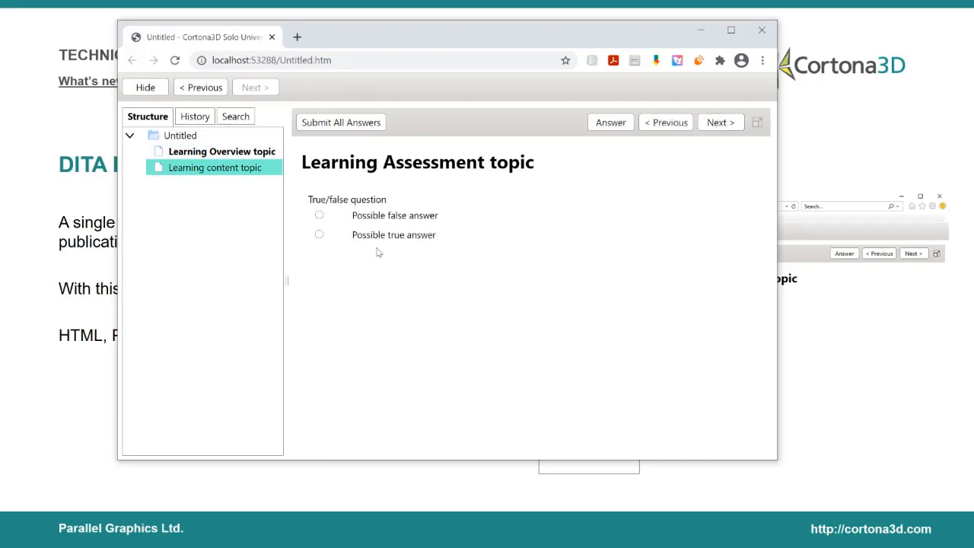
click(319, 216)
click(601, 126)
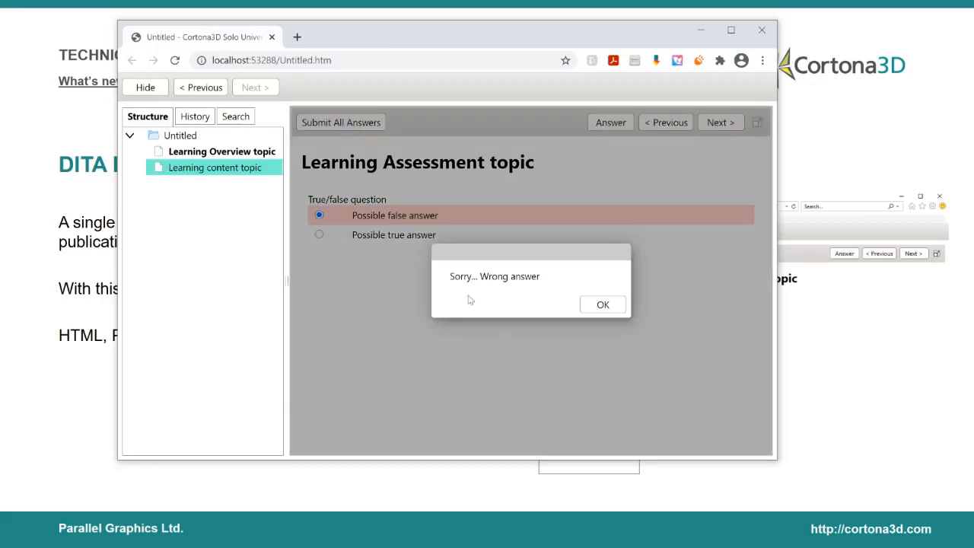
click(602, 305)
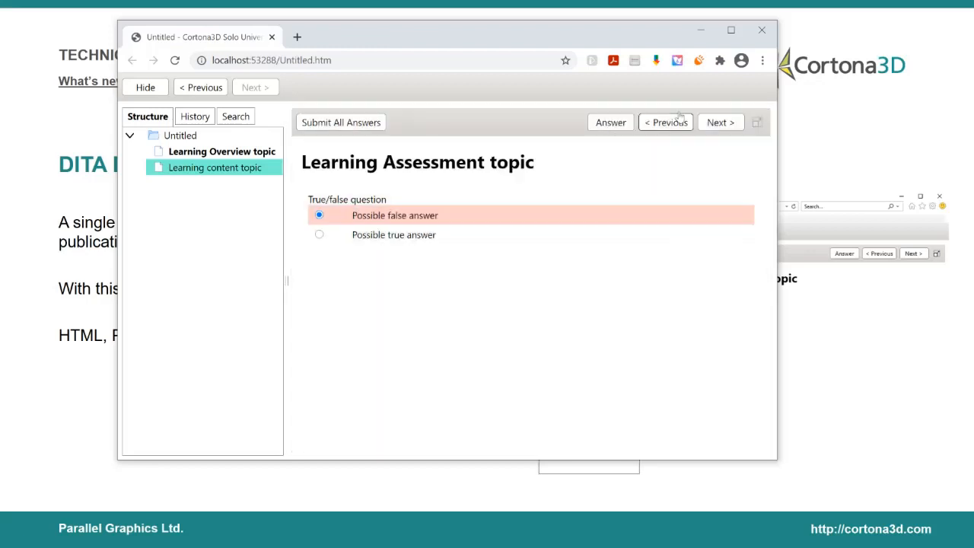
Step: Choose the second answer of the single-selection question, and the second and third answers of the multiple-selection question
click(720, 122)
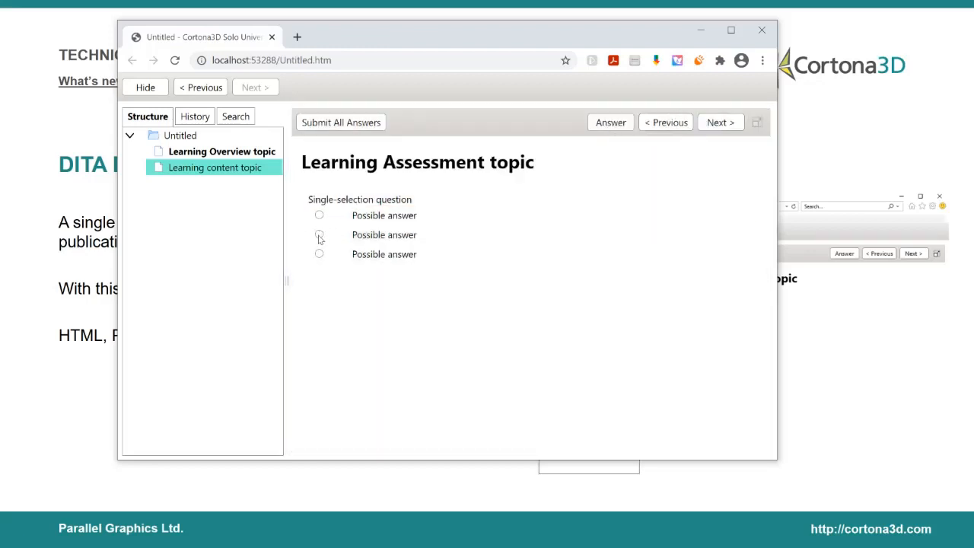
click(319, 234)
click(720, 122)
click(318, 234)
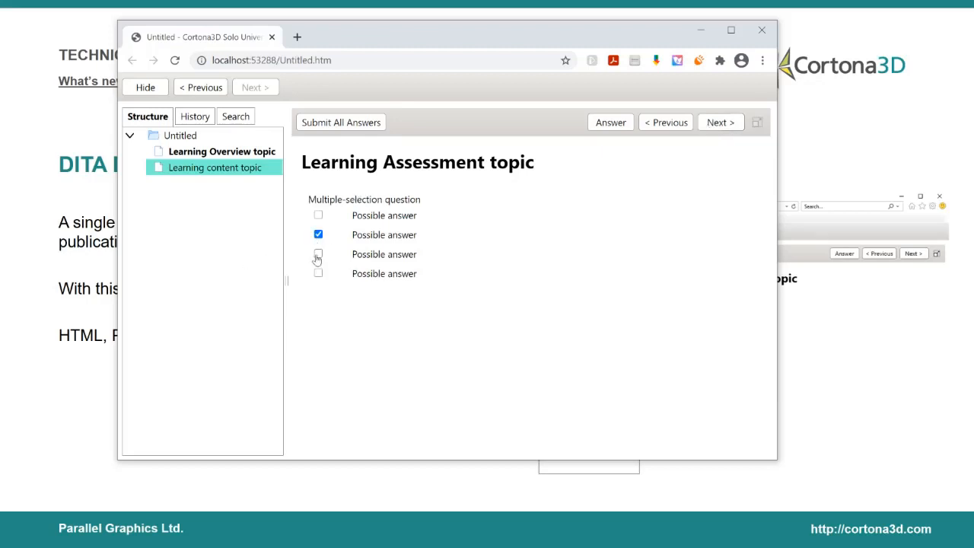
click(318, 254)
Step: Move the second item of the sequencing question down one place and submit the answer
click(720, 122)
click(318, 261)
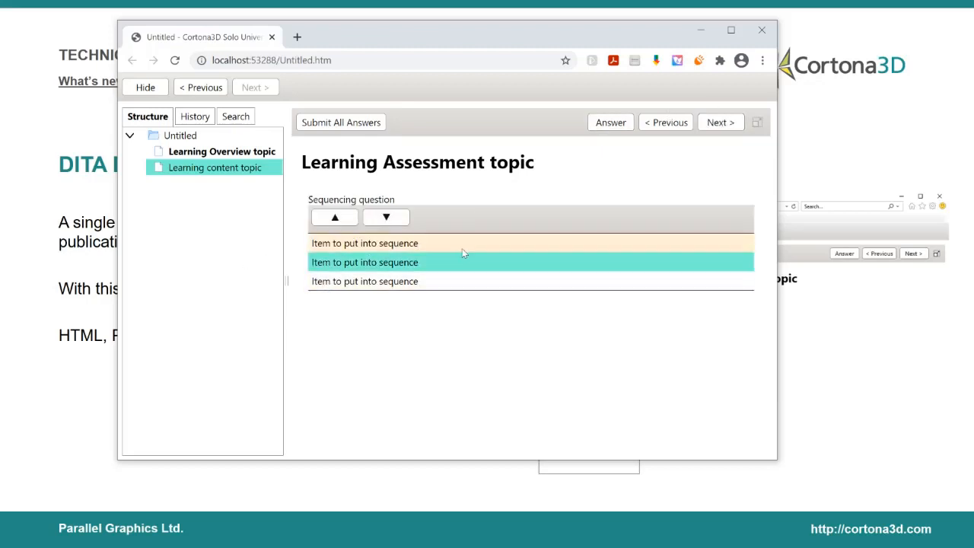
click(386, 219)
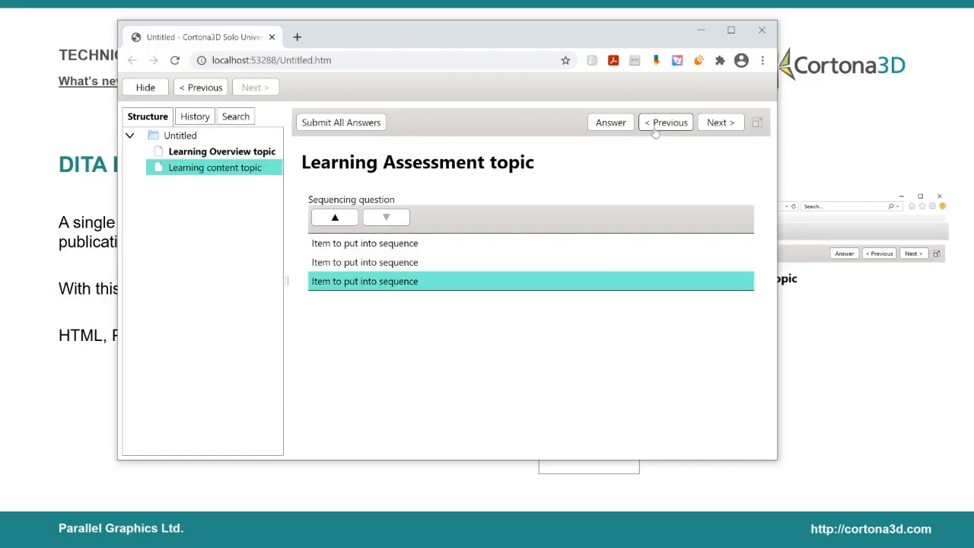
drag(481, 41, 488, 61)
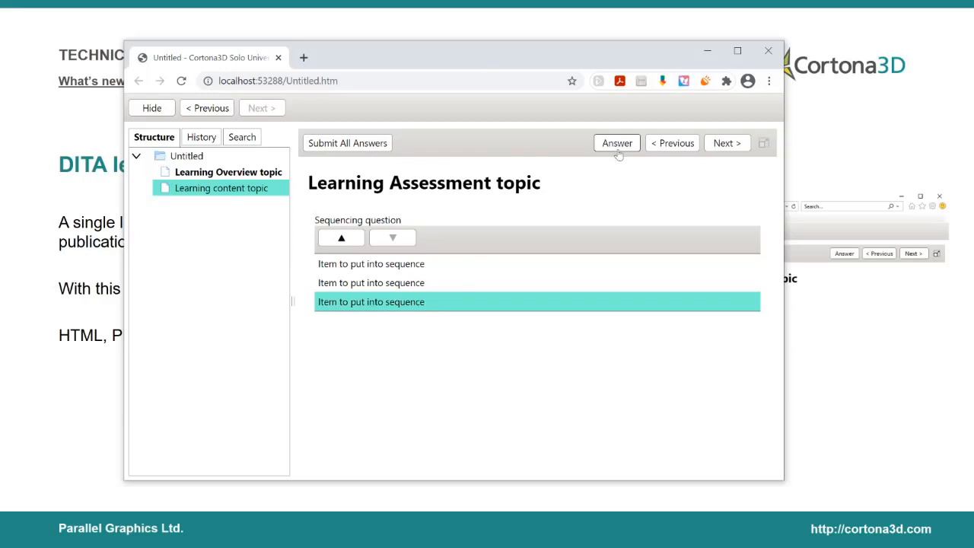
click(616, 146)
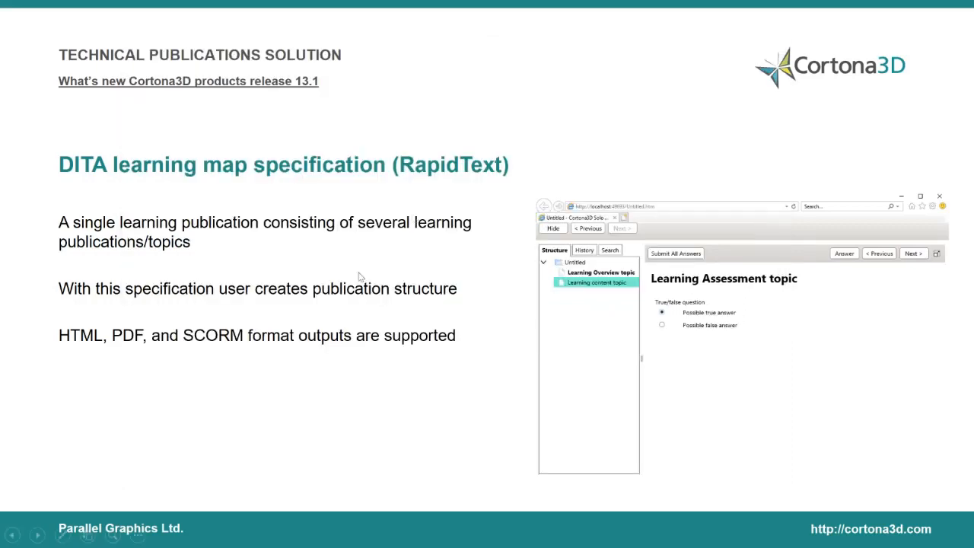
click(360, 277)
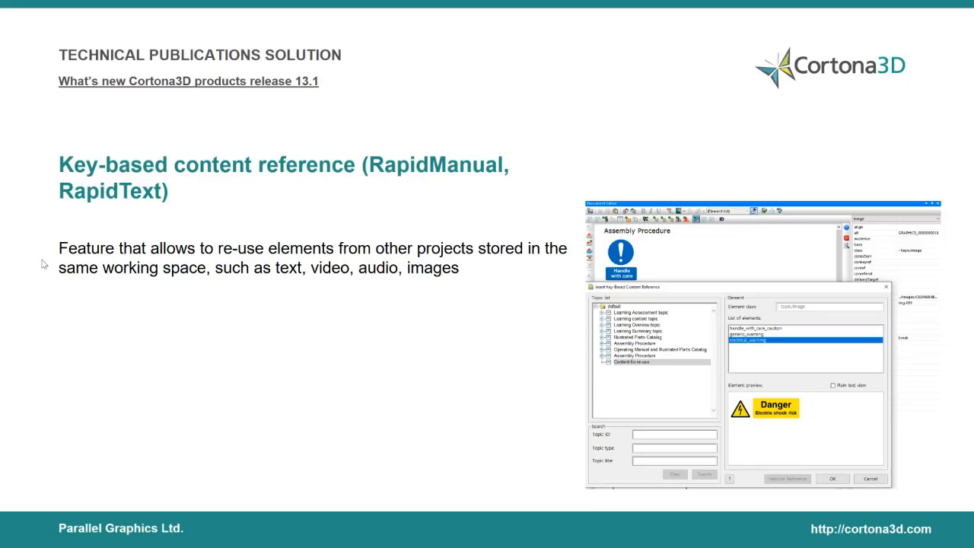
Step: Switch to RapidText and open the Water_Pump_RapidText_DITA_re-use project from the WN working space without saving the untitled project
key(alt+Tab)
key(alt+Tab)
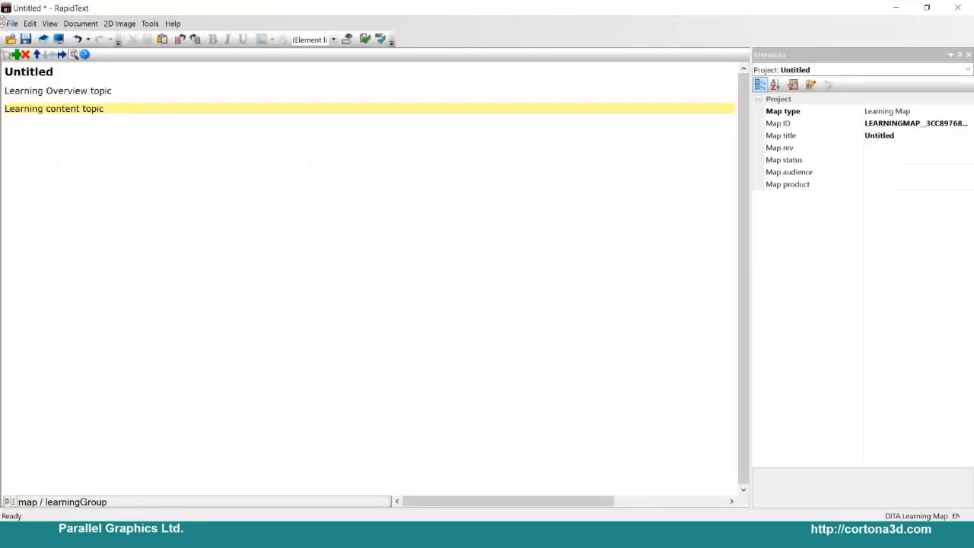
click(11, 23)
click(42, 51)
click(498, 291)
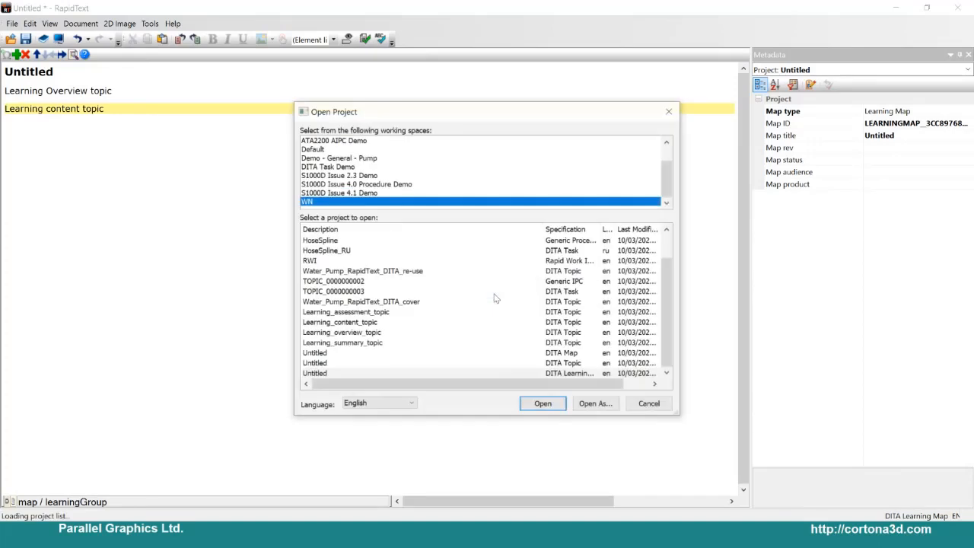
click(390, 313)
key(Down)
key(Down)
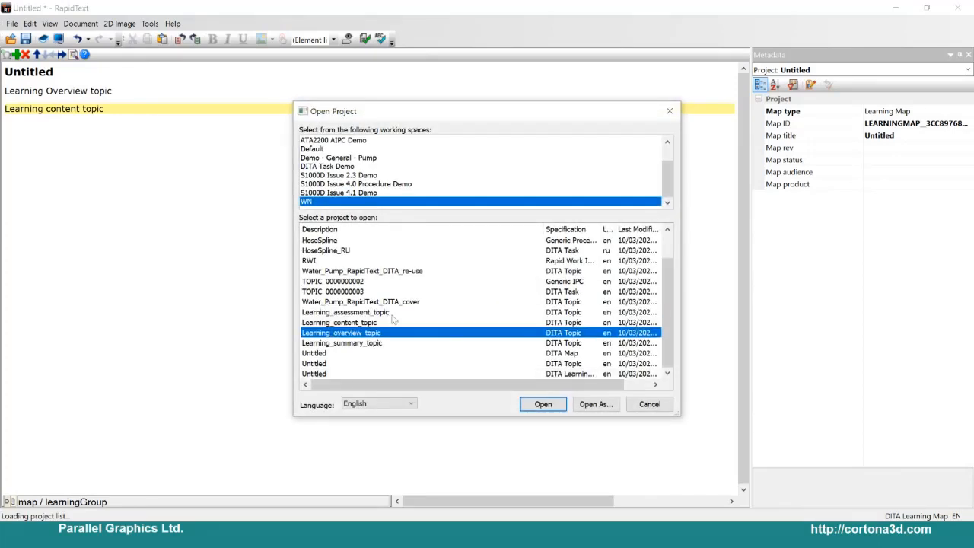
double_click(384, 272)
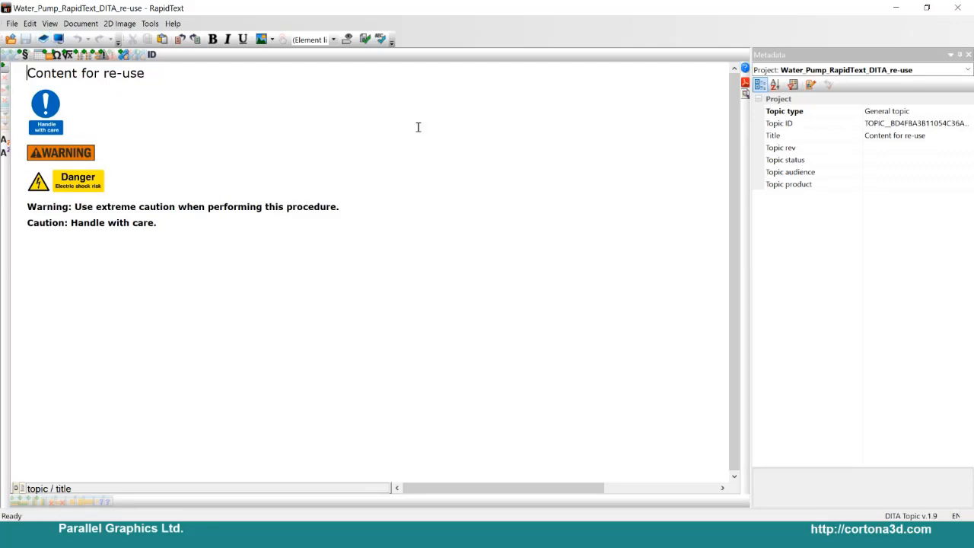
Step: Show the element tags in the Content for re-use topic and place the caret in the caution paragraph
click(17, 488)
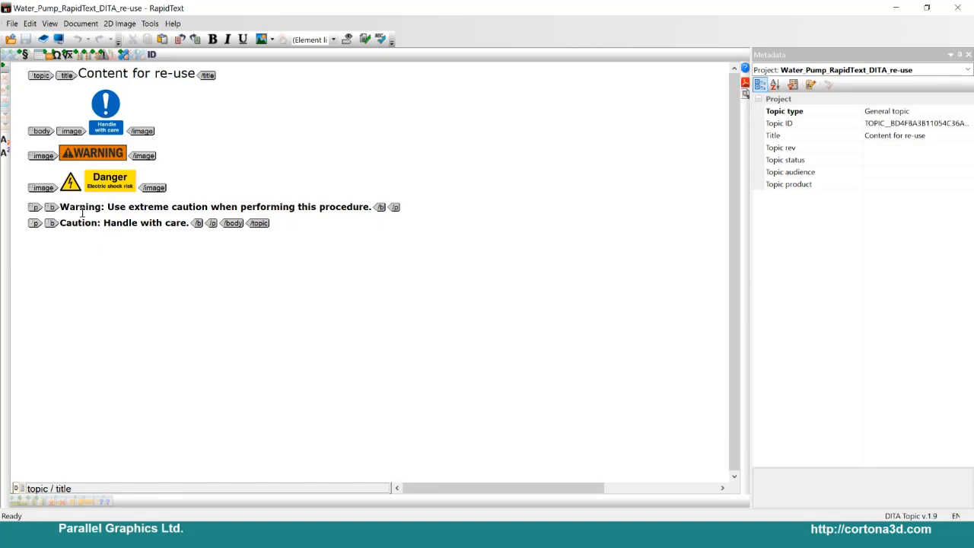
drag(81, 212, 137, 226)
click(132, 226)
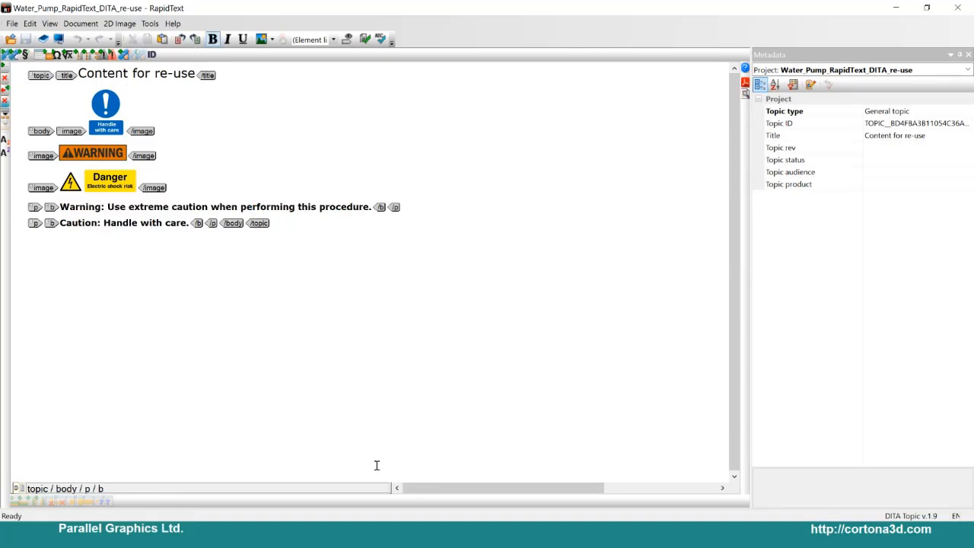
Step: Switch to RapidManual and open the DITA_Pump project without saving the RWI project
key(alt+Tab)
key(alt+Tab)
key(alt+Tab)
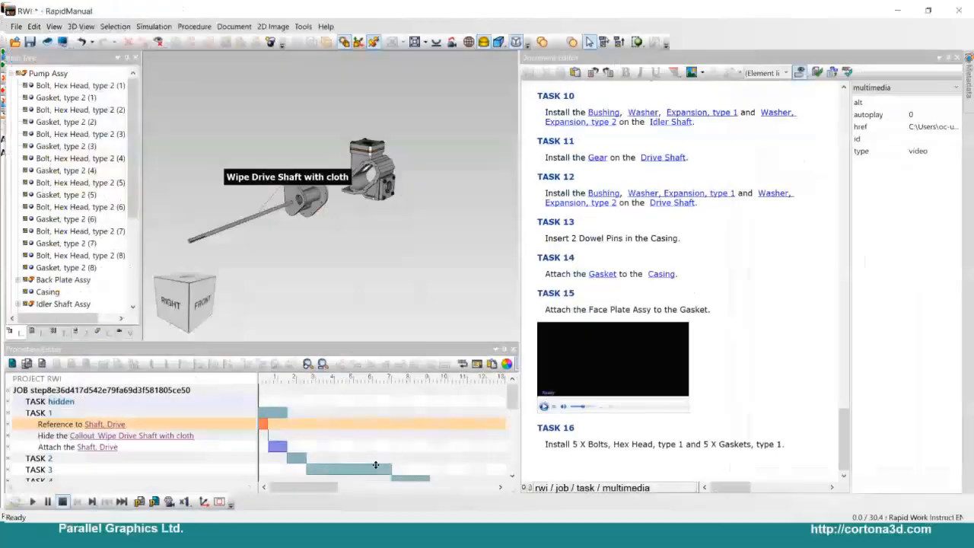
click(12, 23)
click(42, 54)
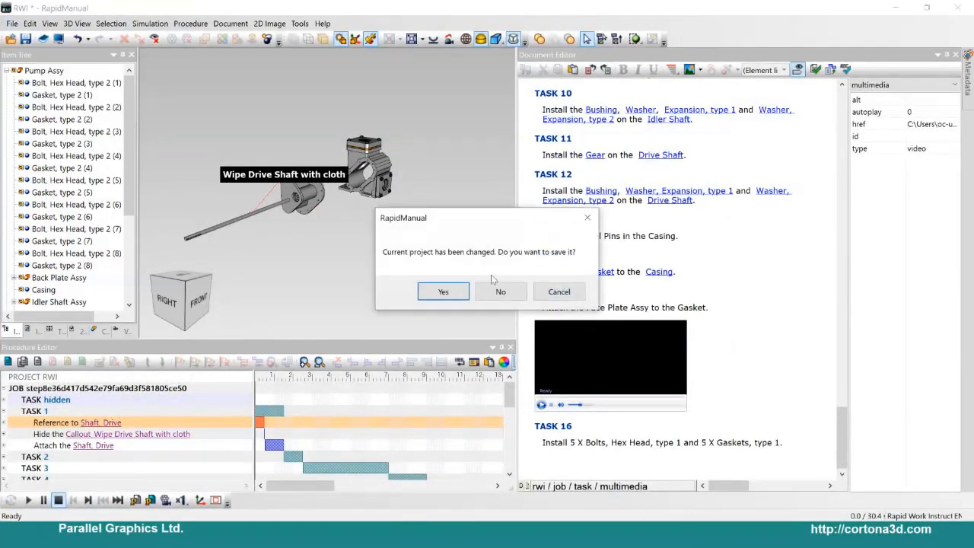
click(497, 290)
double_click(334, 250)
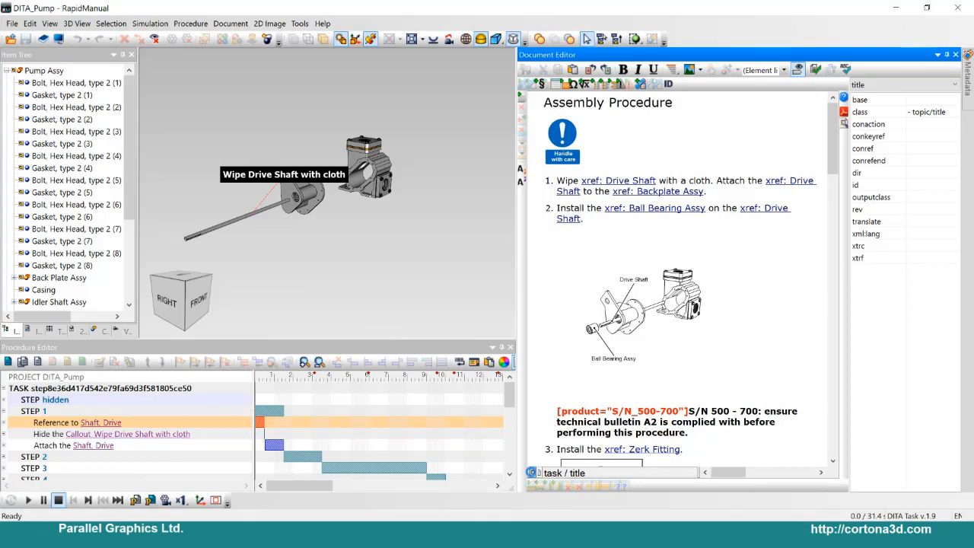
Step: Show the element tags and replace the Handle with care image with a key-based content reference to electrical_warning from the Content for re-use topic
click(530, 473)
click(668, 145)
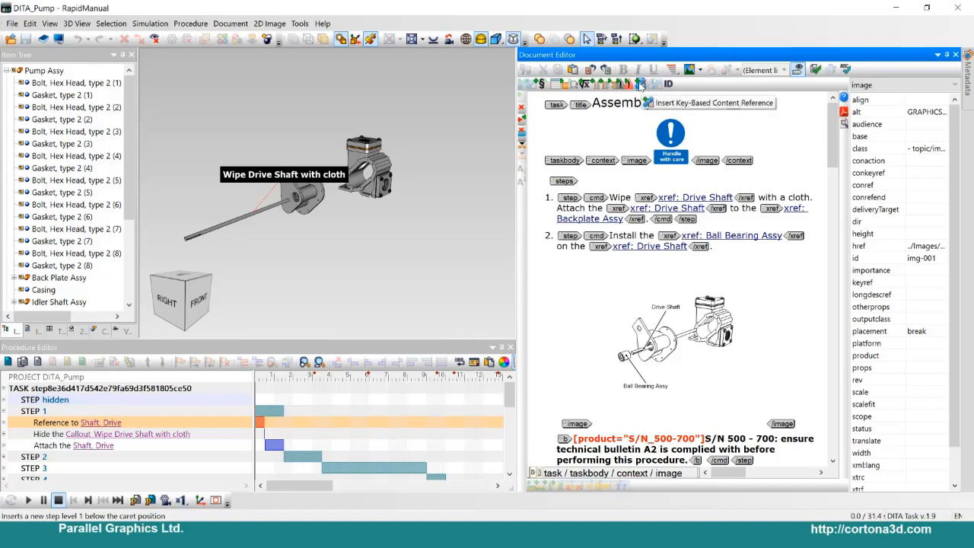
click(641, 84)
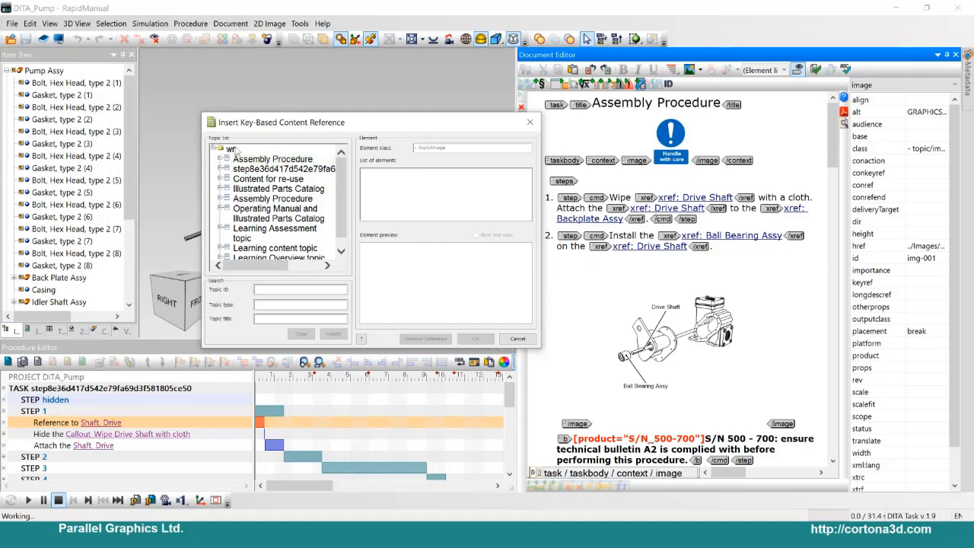
click(267, 181)
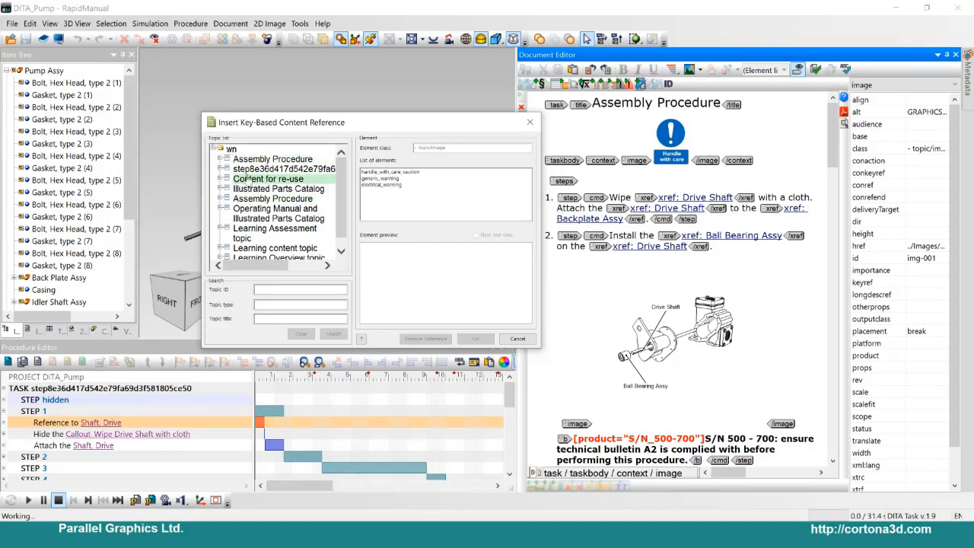
click(396, 173)
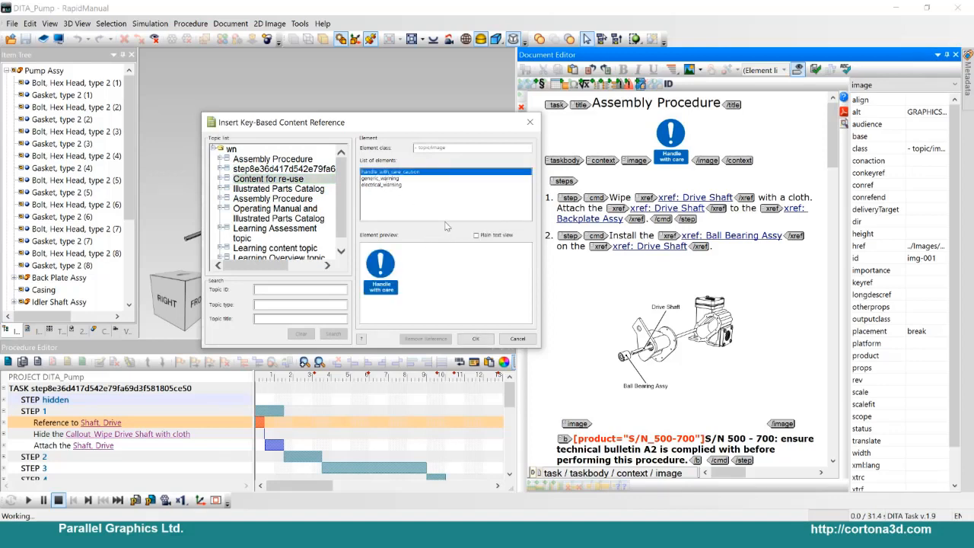
key(Down)
key(Down)
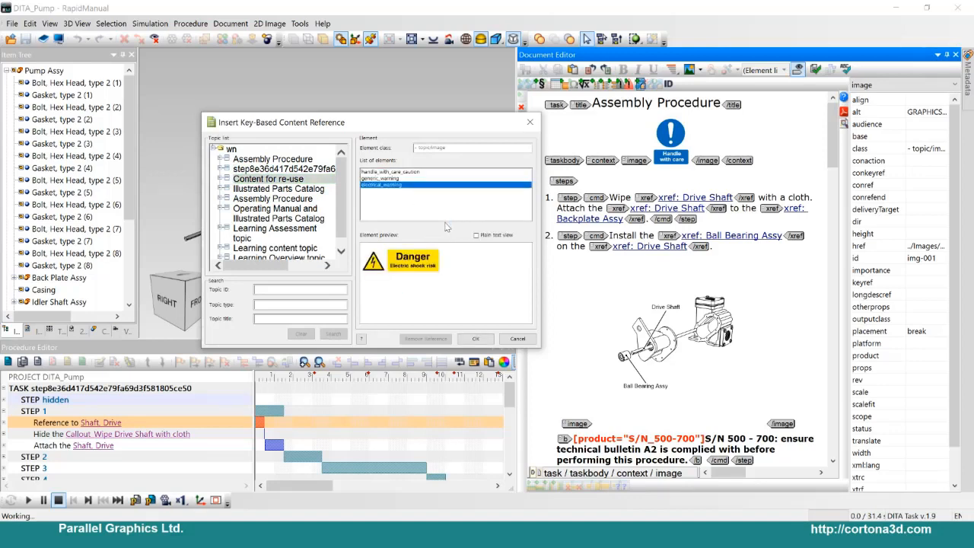
click(475, 339)
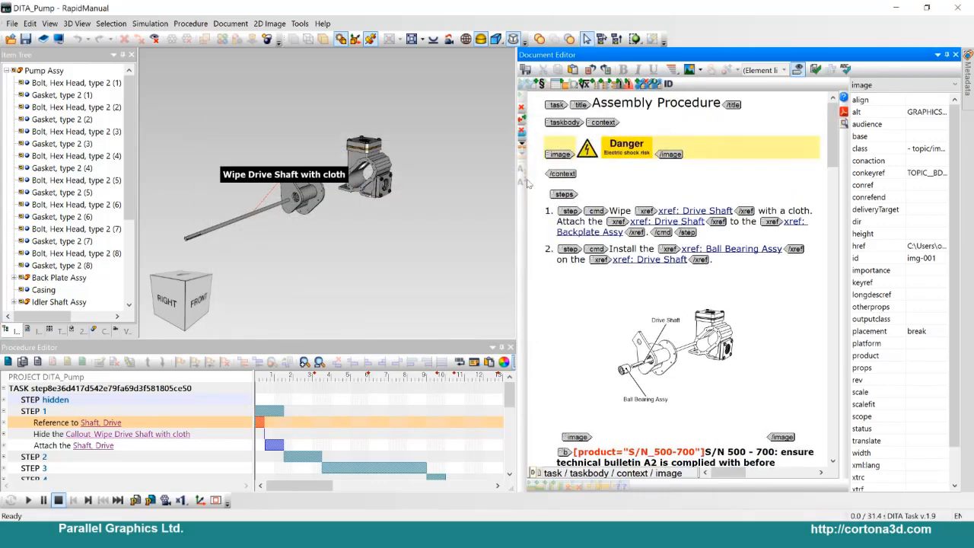
Step: Replace the bold S/N 500 - 700 note with a key-based content reference to "Caution: Handle with care." from the Content for re-use topic
scroll(616, 262, down, 5)
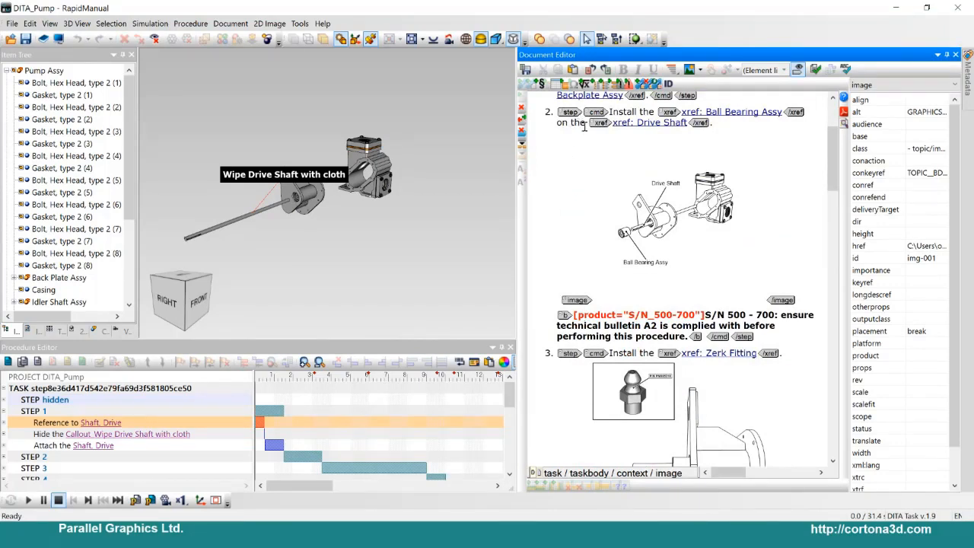
click(585, 325)
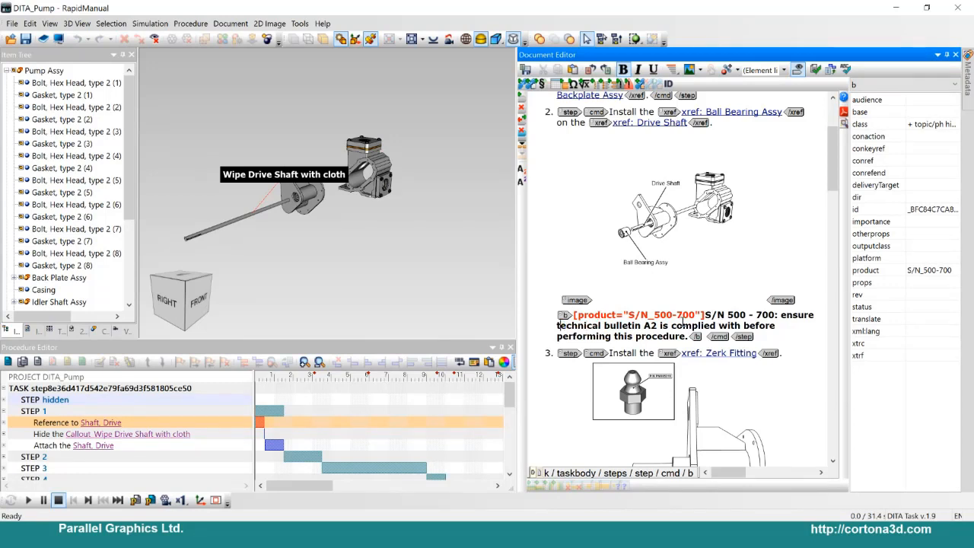
click(640, 85)
click(384, 206)
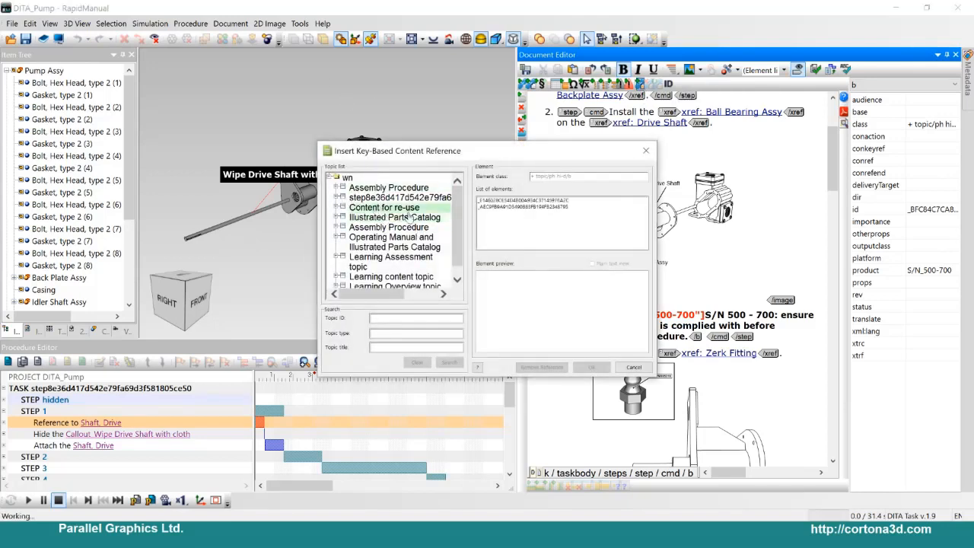
click(512, 206)
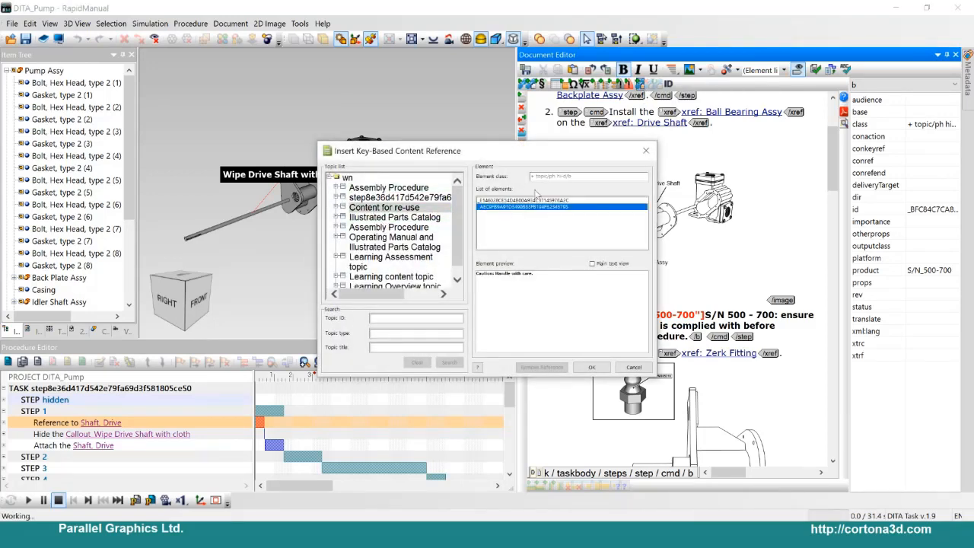
drag(489, 151, 340, 87)
click(358, 136)
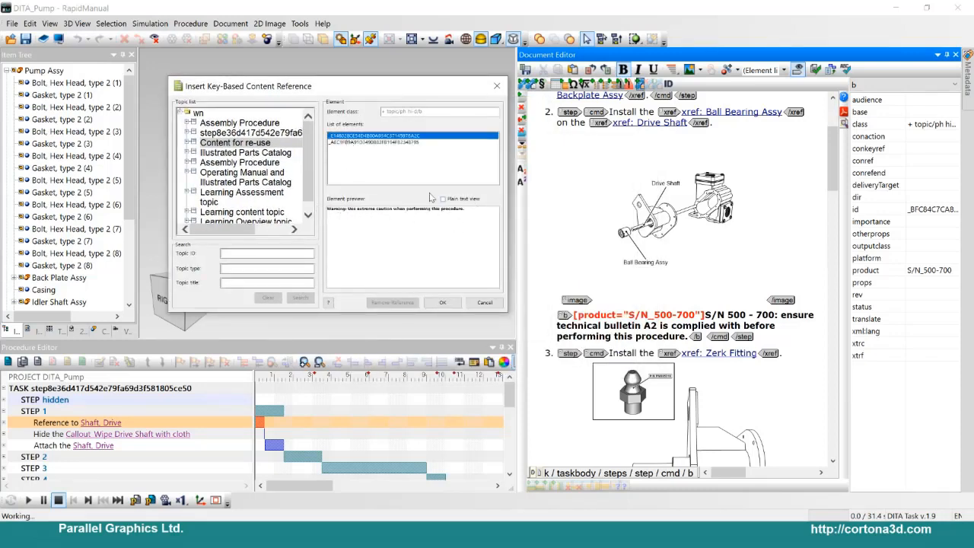
click(357, 142)
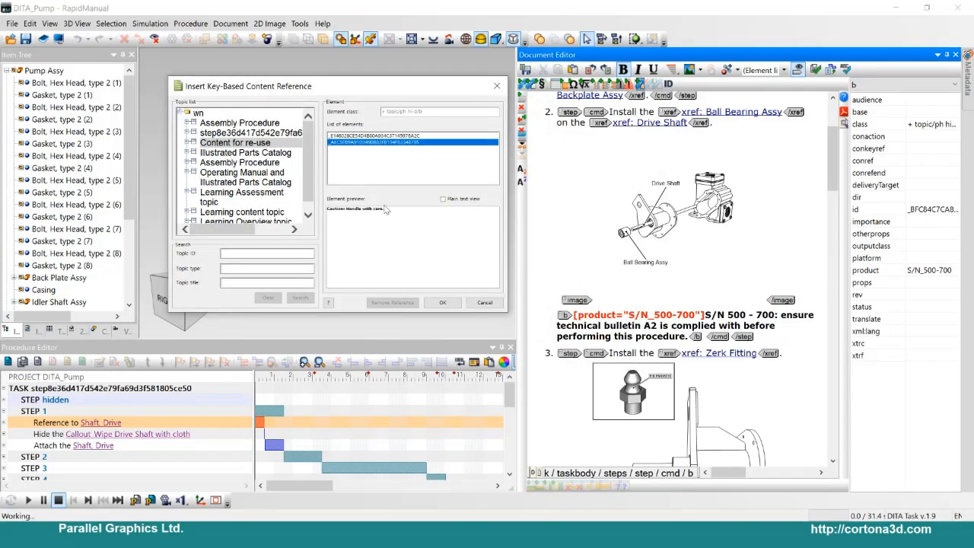
click(455, 304)
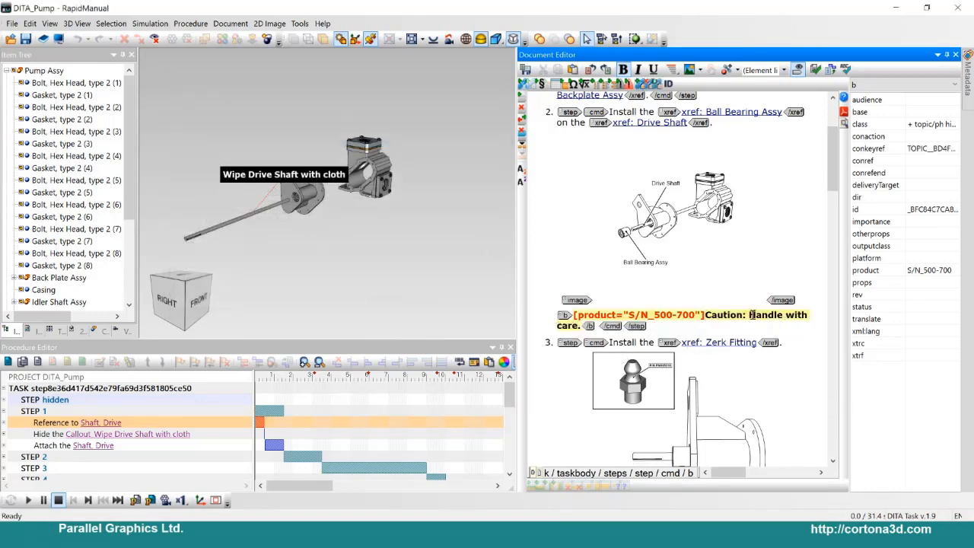
scroll(679, 315, up, 4)
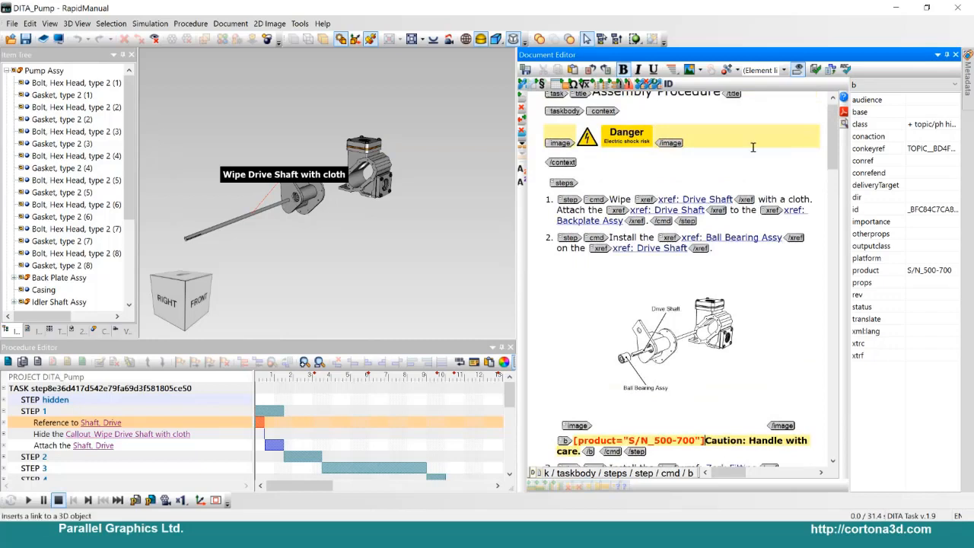
click(895, 10)
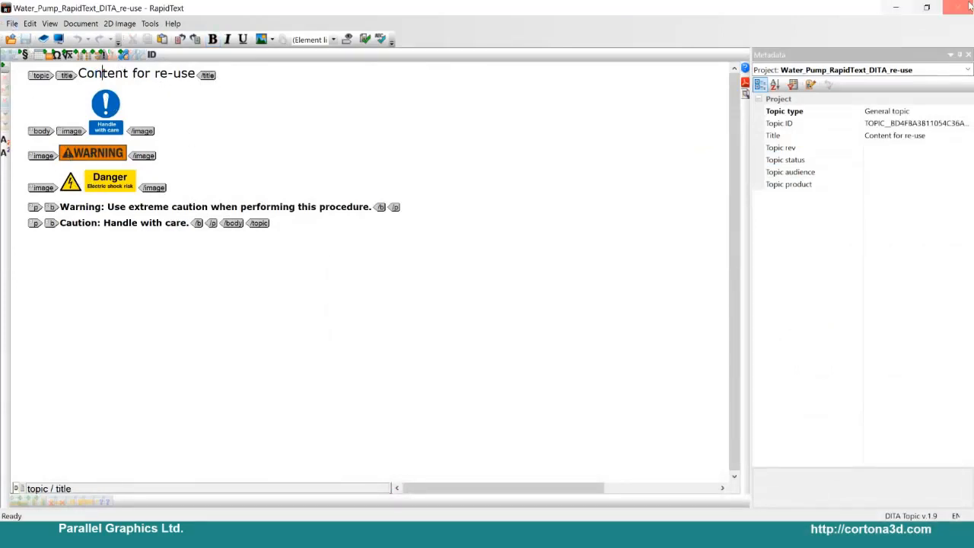
click(896, 8)
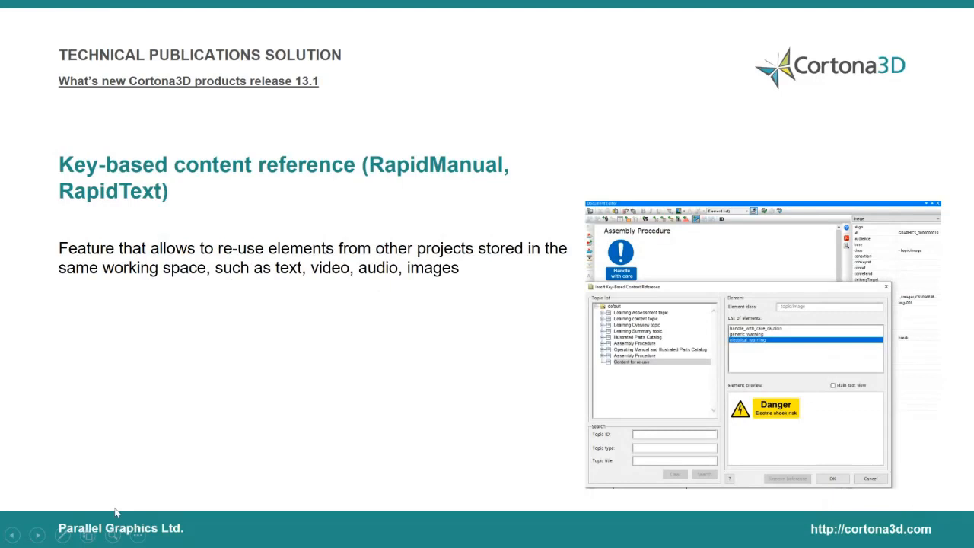
key(super)
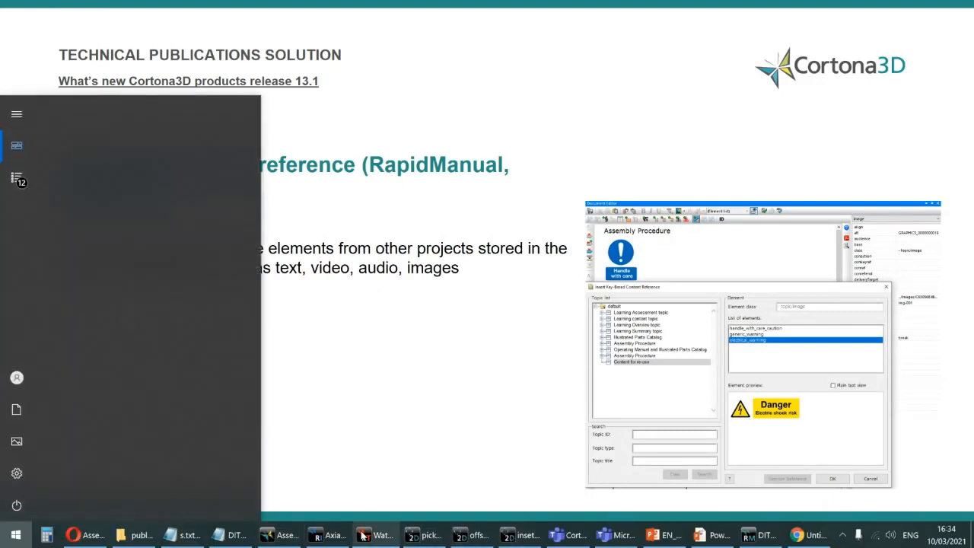
click(757, 535)
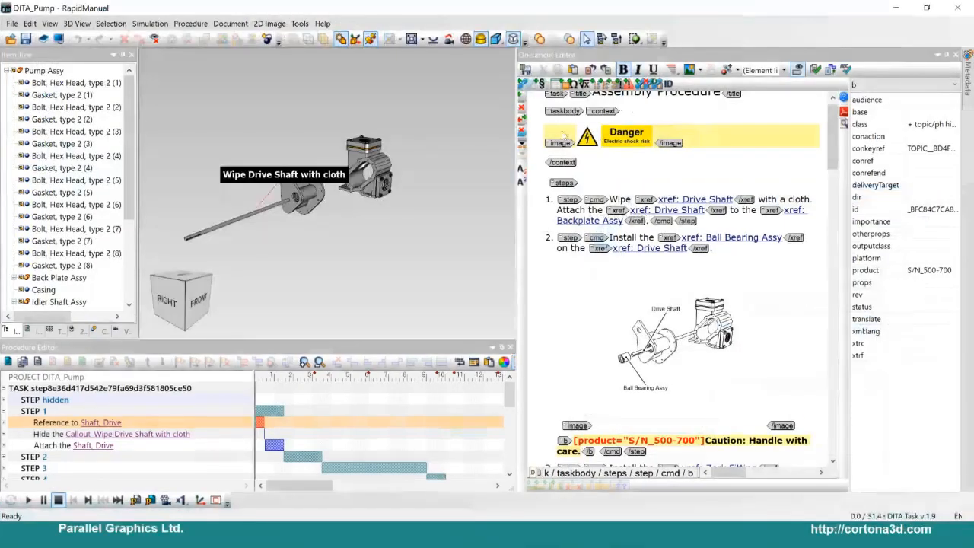
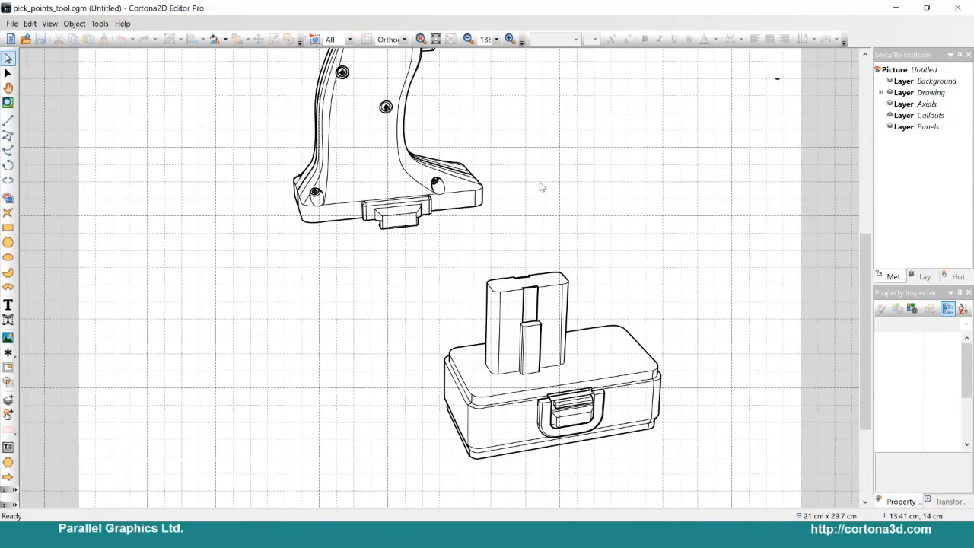
Step: Select the lines of the battery's upright block and show their points with the Pick Points tool
mouse_move(470, 251)
mouse_down()
mouse_move(576, 282)
mouse_move(611, 332)
mouse_up()
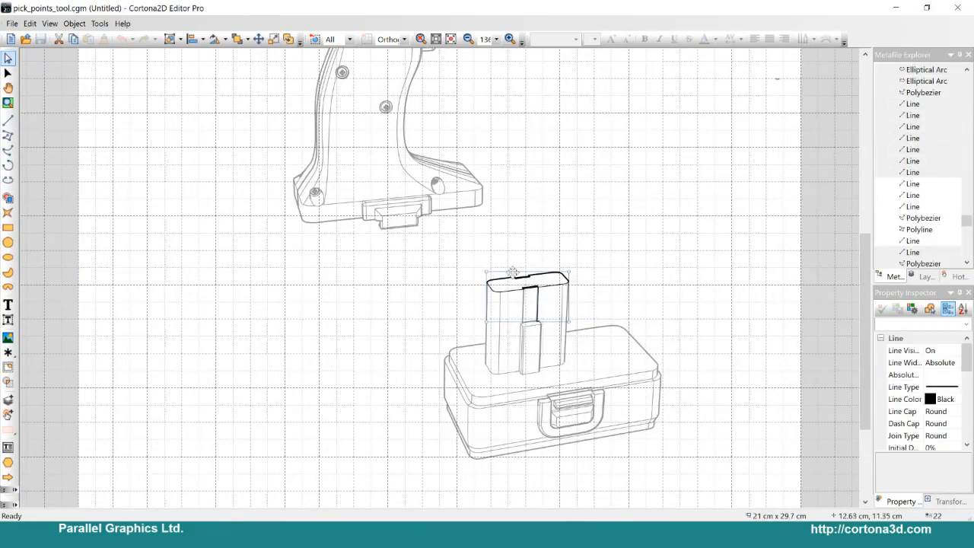
click(445, 280)
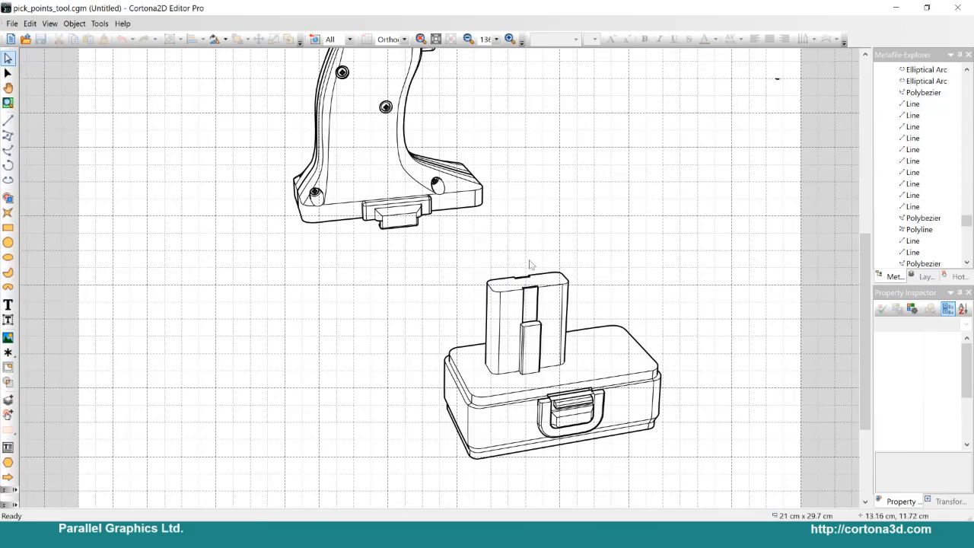
ctrl+scroll(445, 280, up, 1)
ctrl+scroll(442, 278, down, 1)
drag(470, 254, 590, 387)
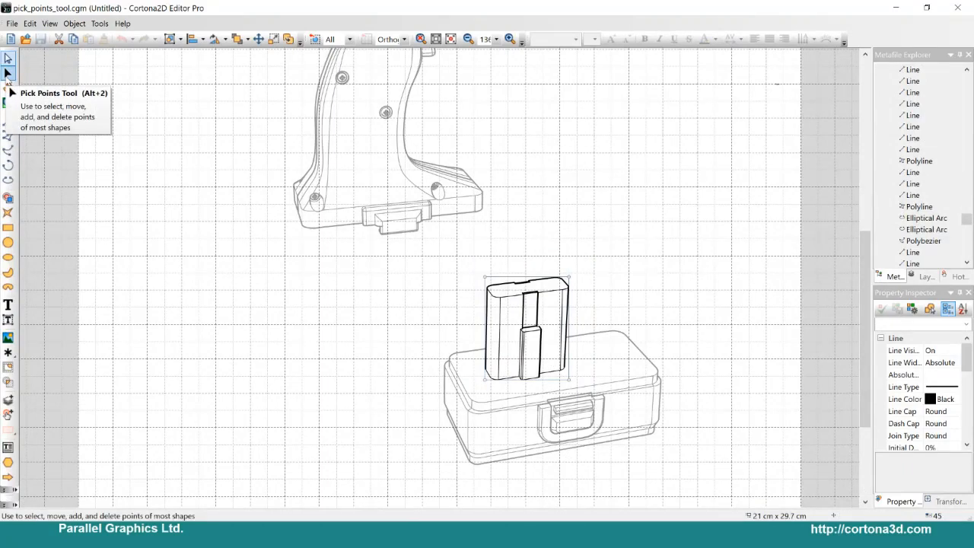
click(8, 73)
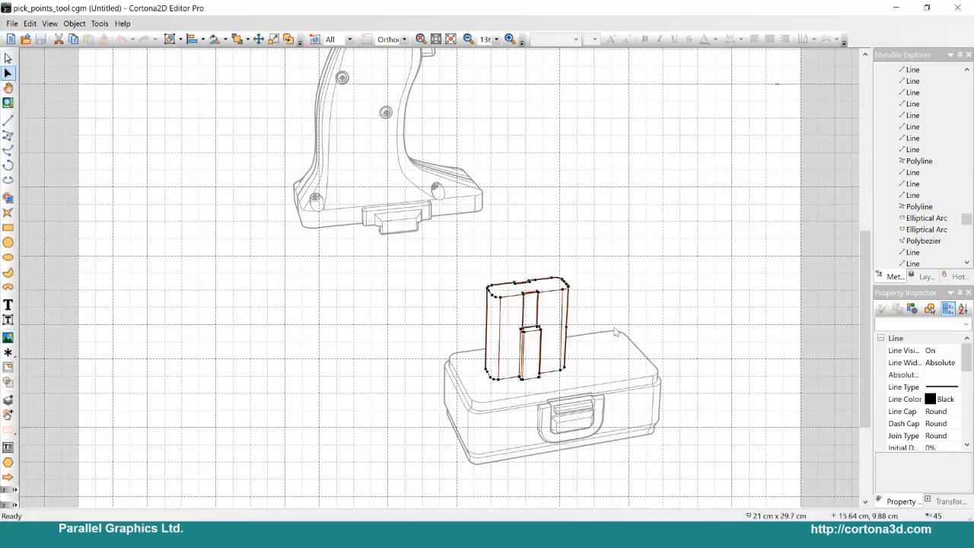
Step: Select all points along the block's top edge, try moving them freely together, and undo that move
ctrl+scroll(683, 311, up, 2)
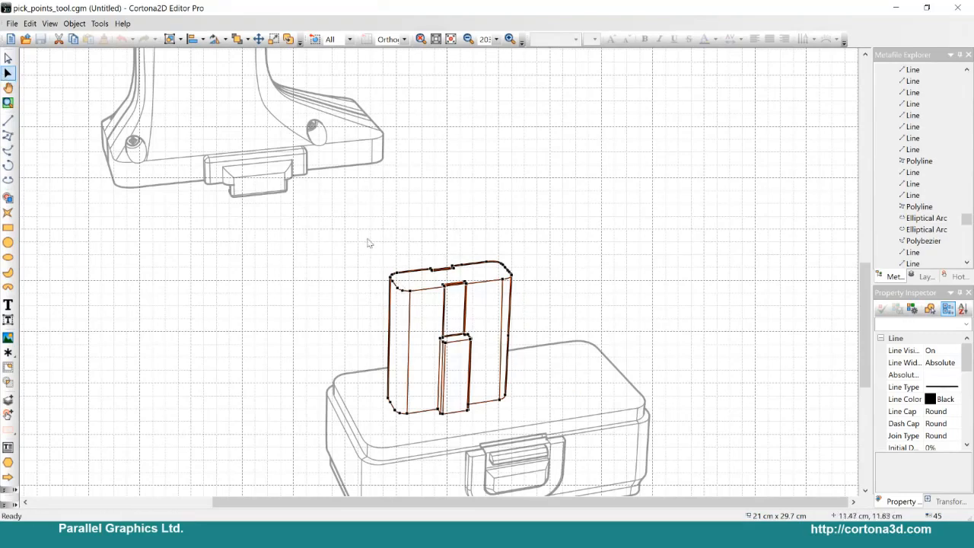
drag(341, 227, 587, 309)
drag(393, 282, 349, 241)
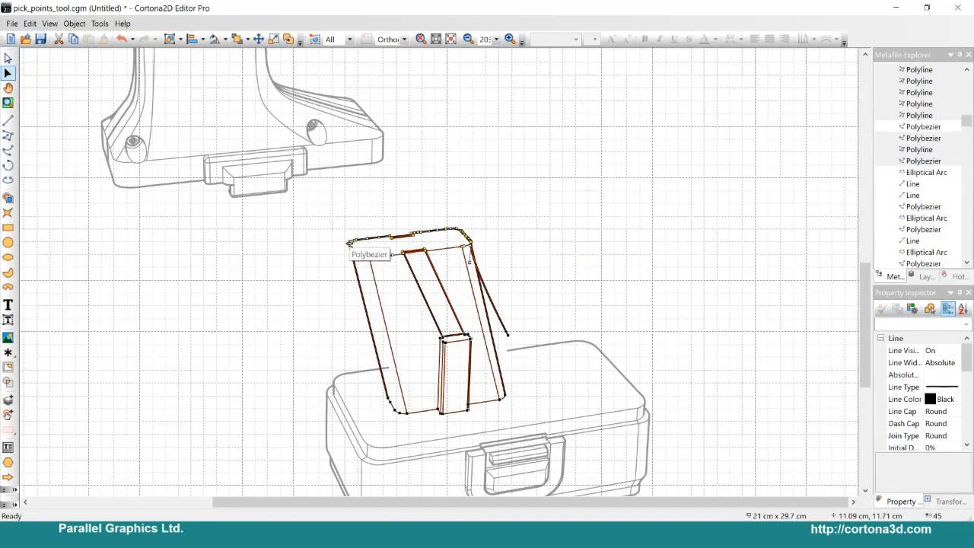
key(ctrl+z)
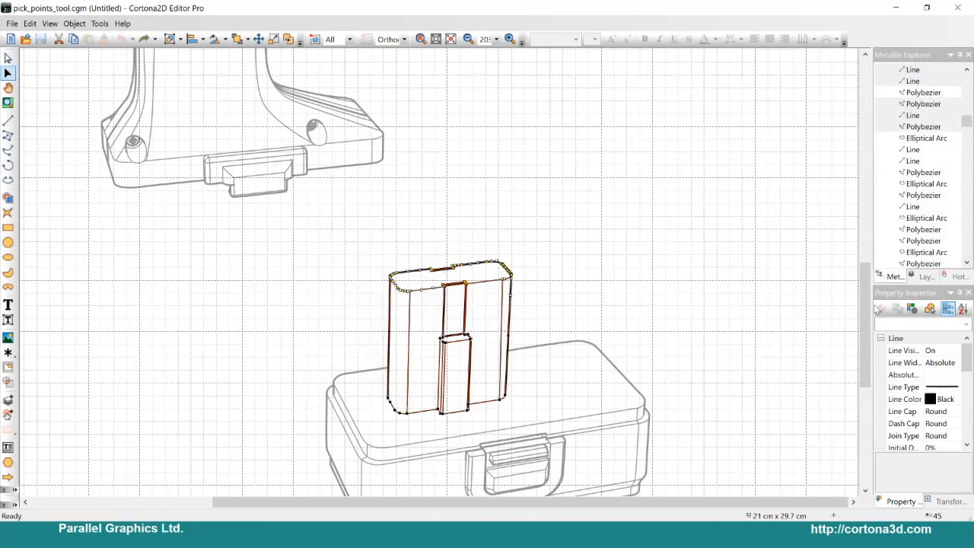
Step: Shift the selected top points 1.5 cm vertically with no horizontal shift, deselect them and show the object properties again
drag(873, 304, 813, 142)
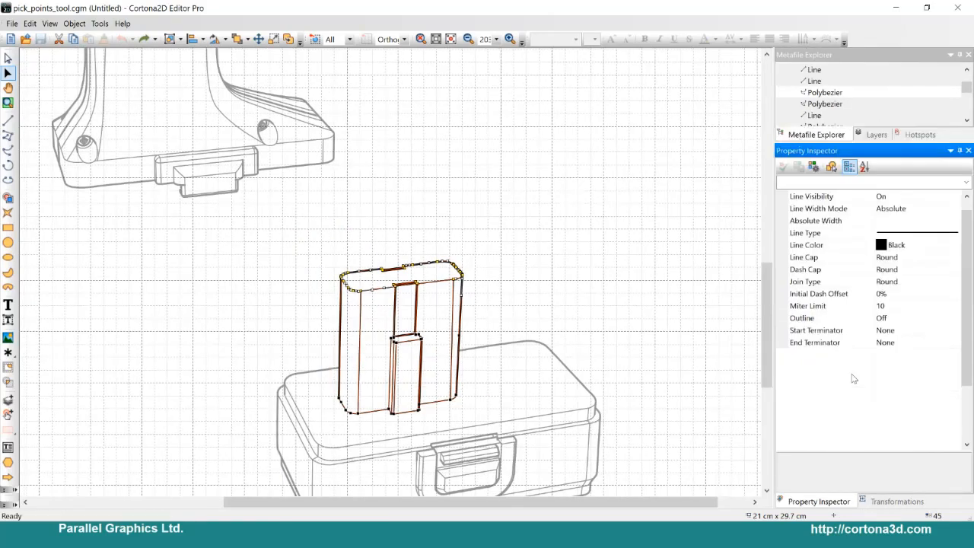
click(888, 502)
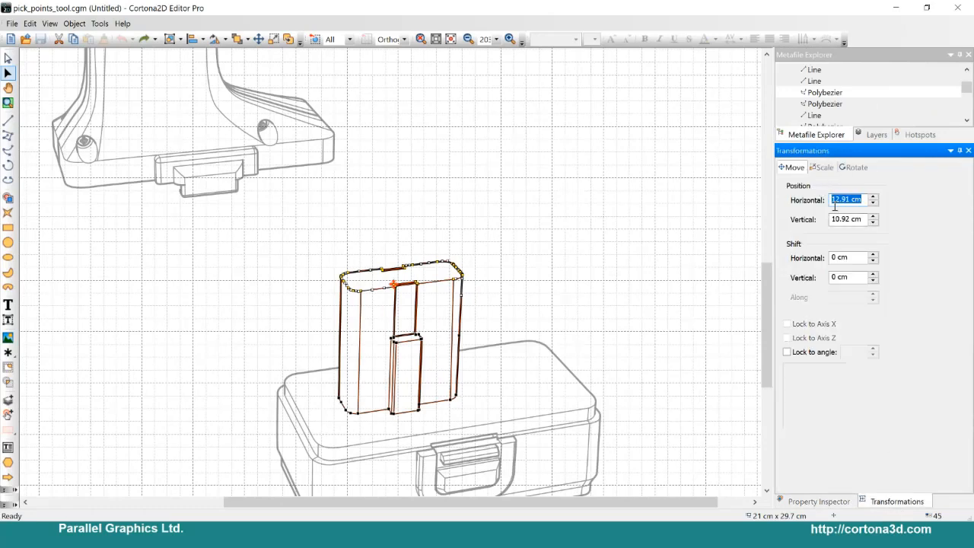
click(856, 258)
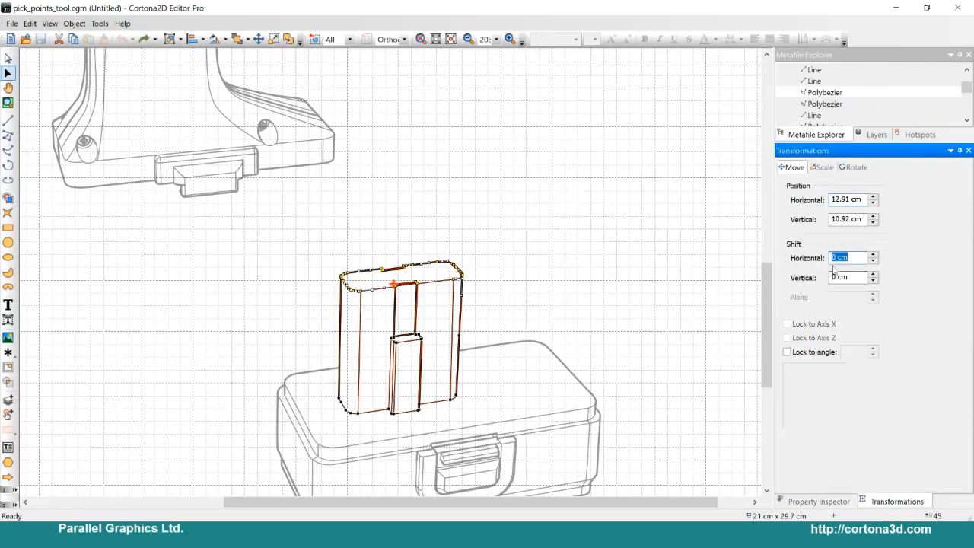
text(1)
key(Tab)
text(1.)
key(Return)
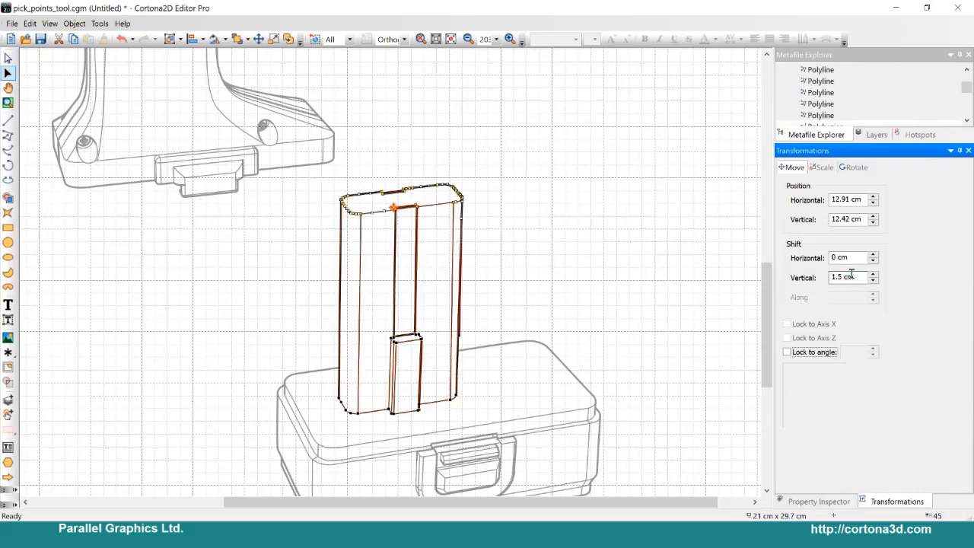
click(531, 262)
scroll(487, 263, down, 3)
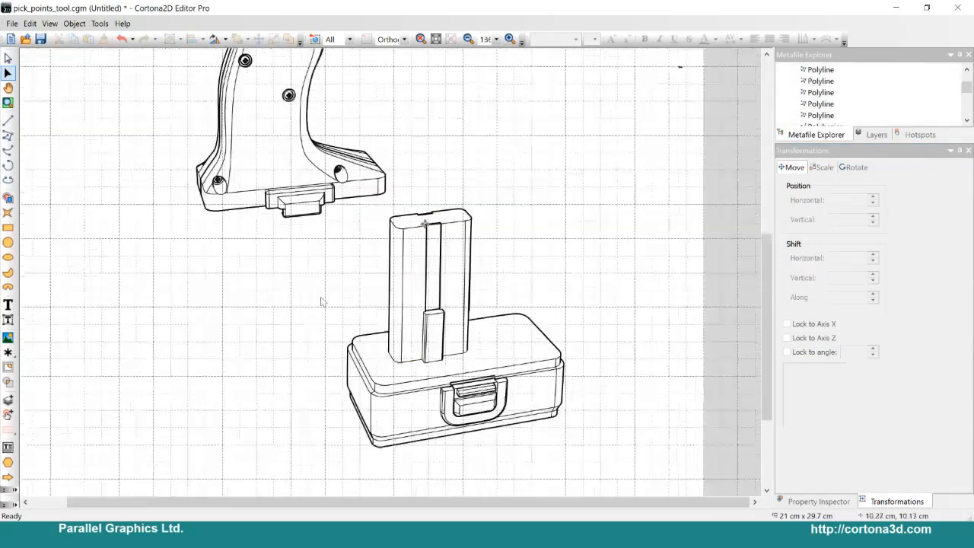
click(819, 501)
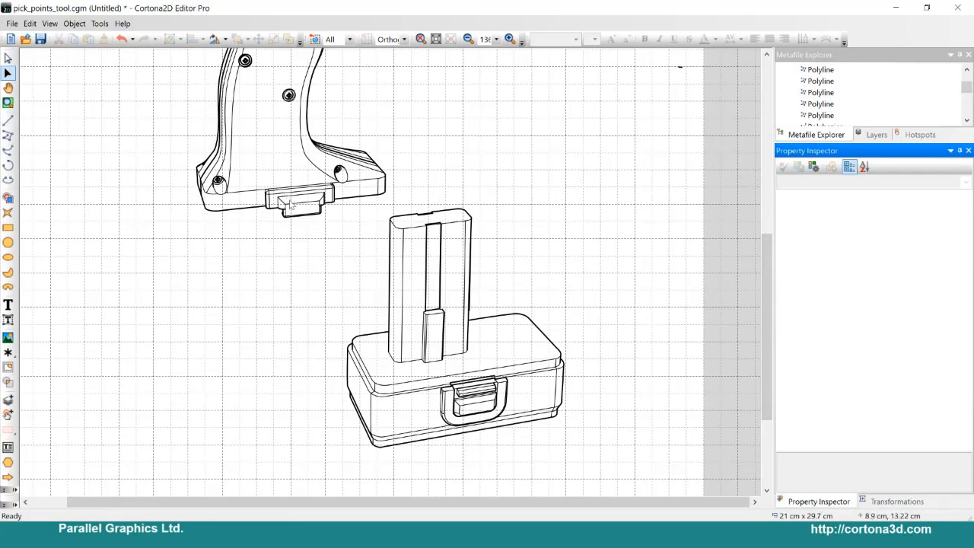
scroll(309, 246, down, 2)
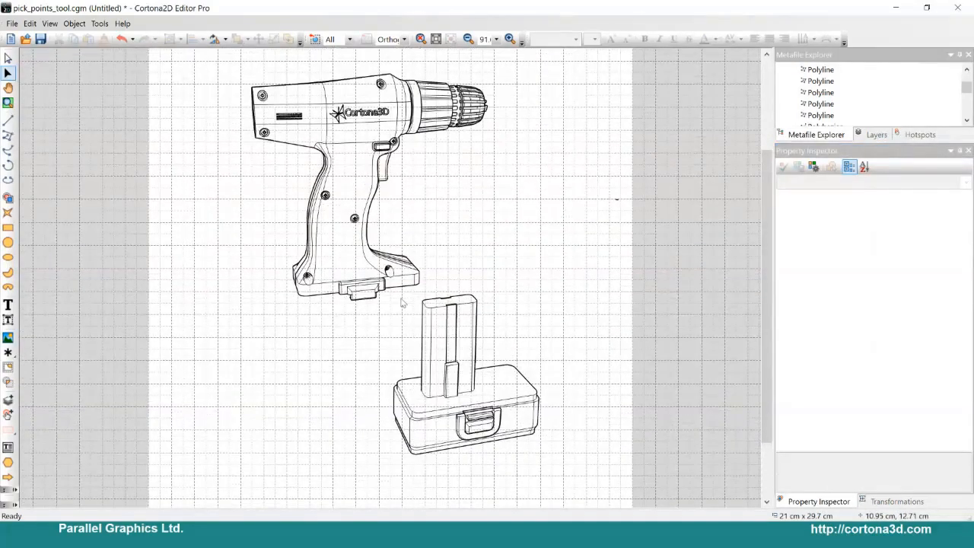
click(898, 9)
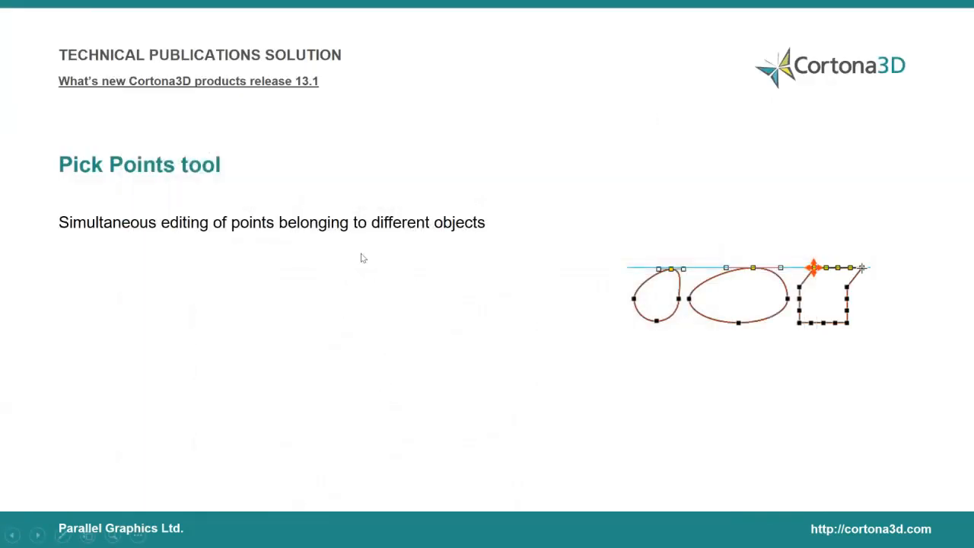
click(351, 260)
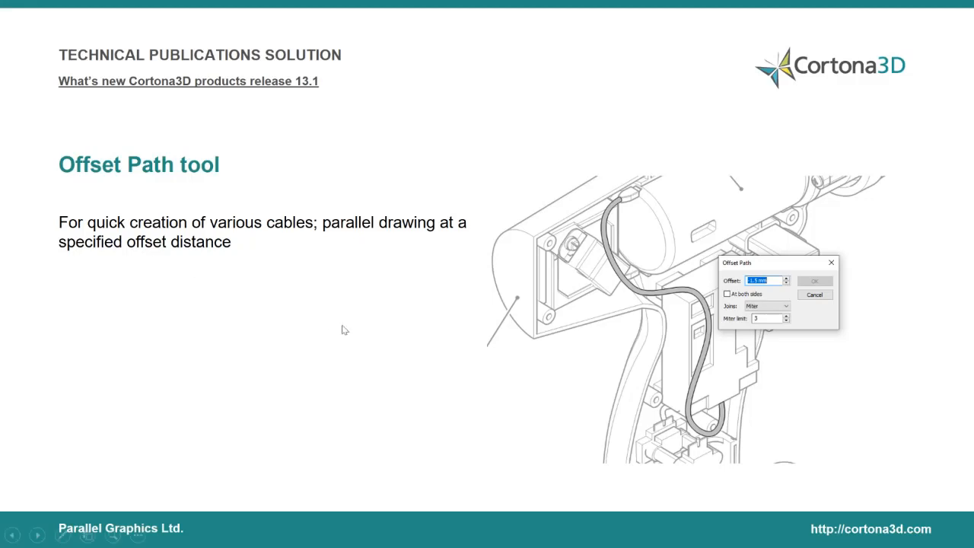
key(alt+Tab)
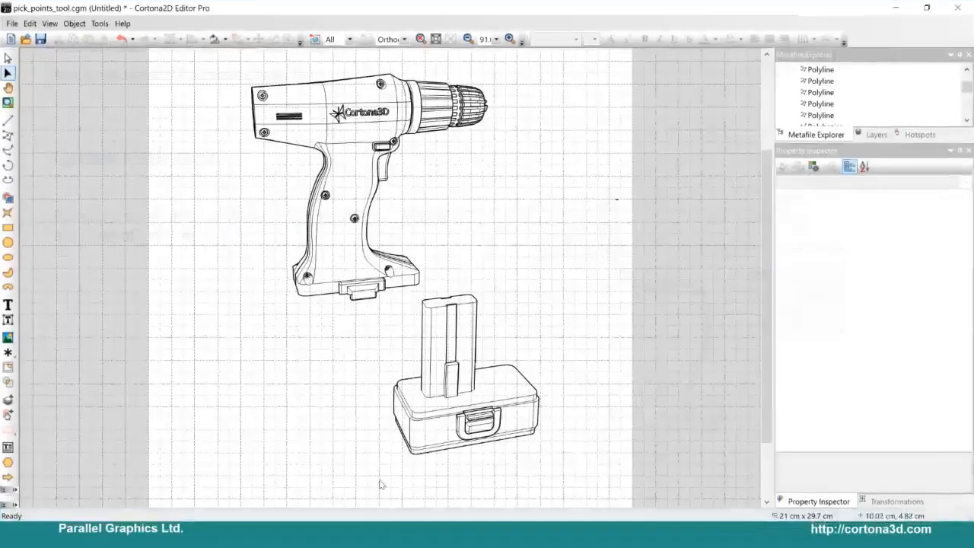
key(alt+Tab)
key(alt+Tab)
key(alt+Tab)
key(alt+Tab)
key(alt+Tab)
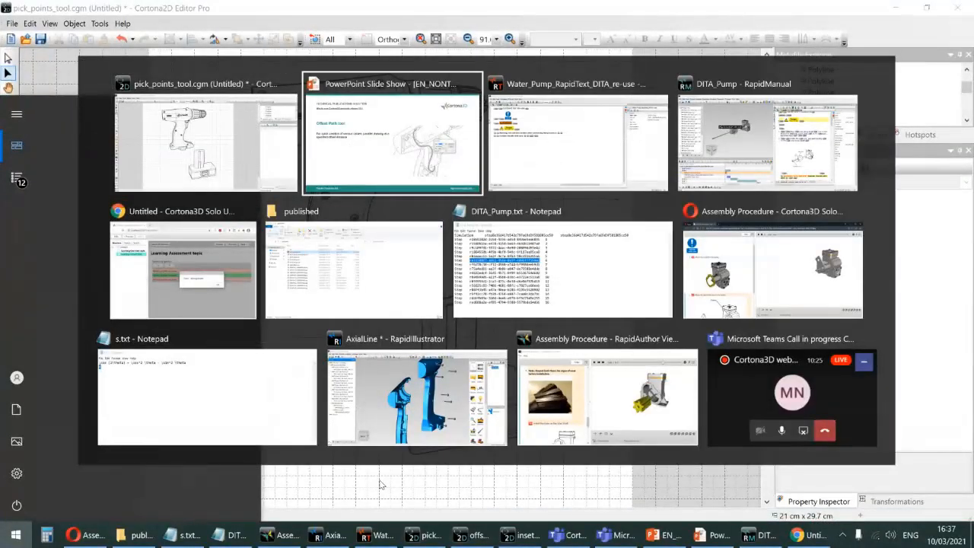
key(alt+Tab)
key(alt+Tab)
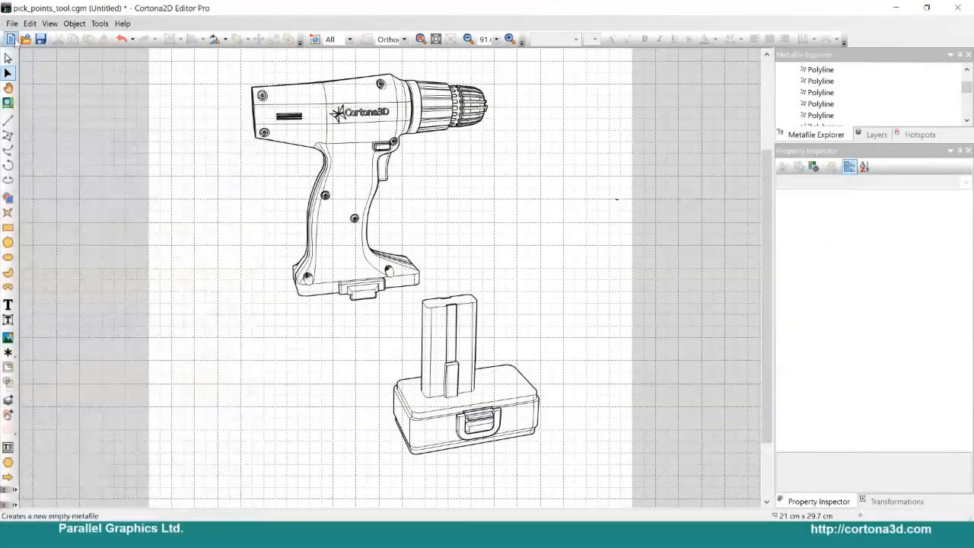
Step: Open the drawing offset_path_tool.cgm without saving the changes to the current metafile
click(25, 39)
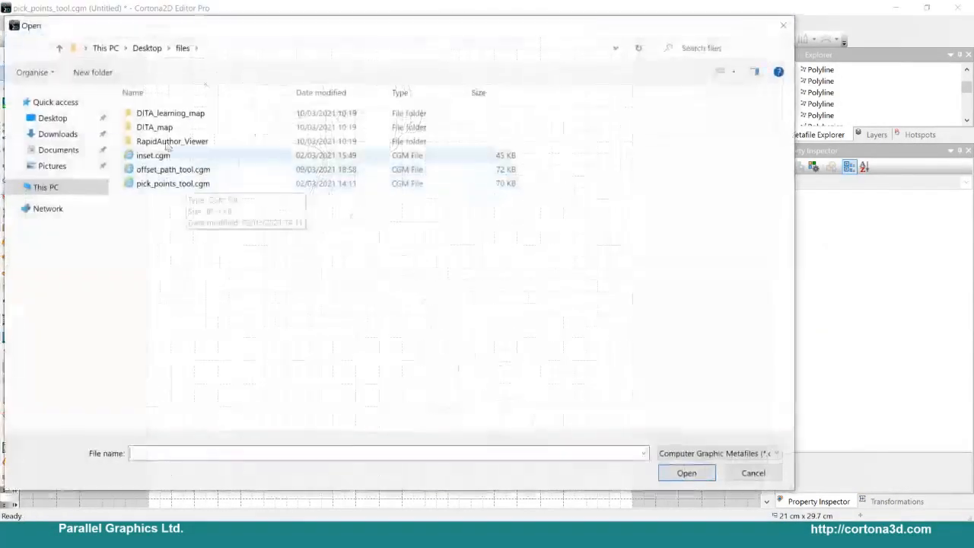
click(49, 119)
double_click(155, 135)
click(184, 182)
key(Up)
key(Return)
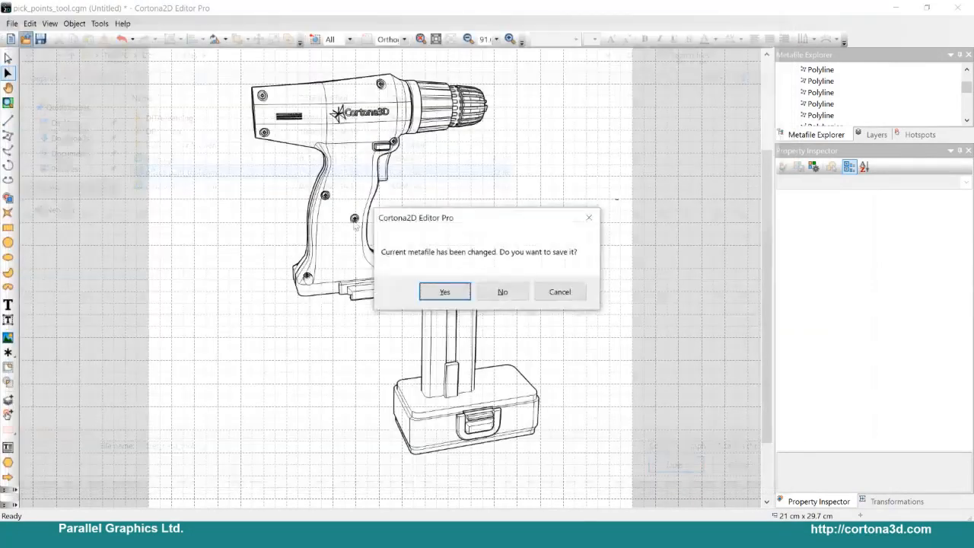
click(504, 290)
scroll(250, 258, up, 4)
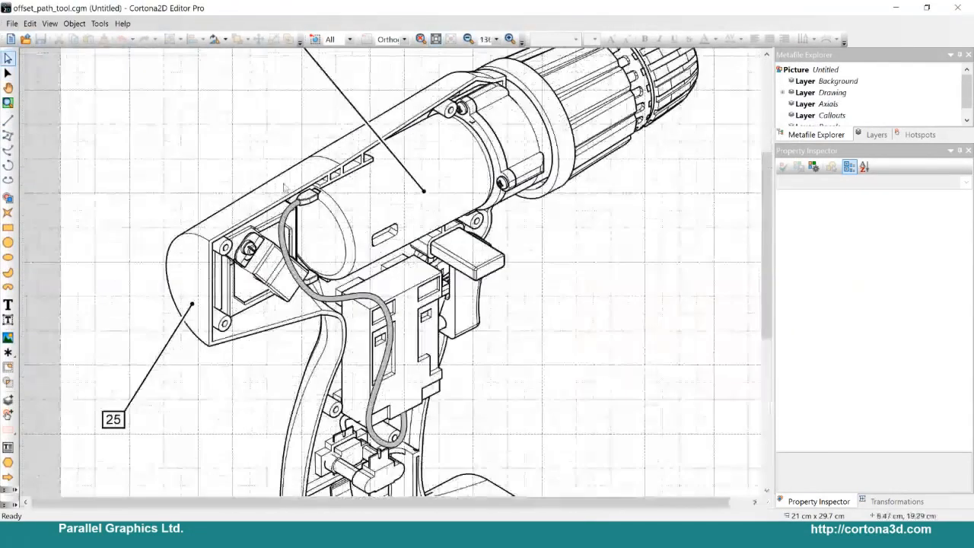
middle_drag(117, 160, 37, 84)
middle_drag(279, 183, 287, 215)
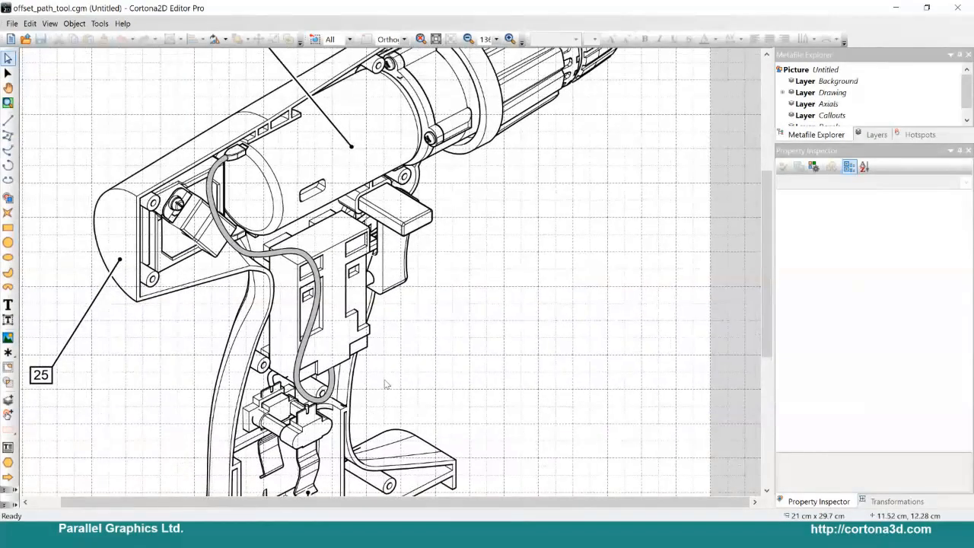
click(6, 123)
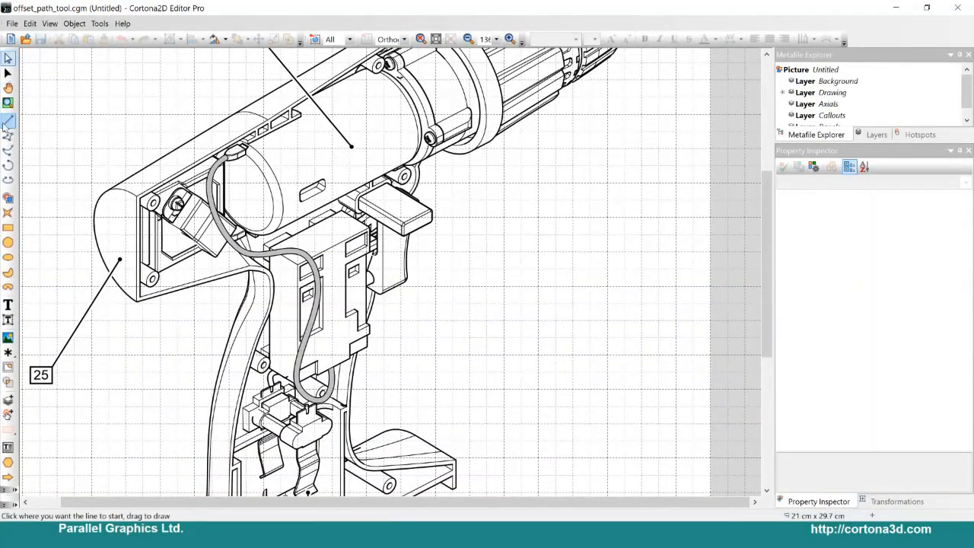
click(8, 135)
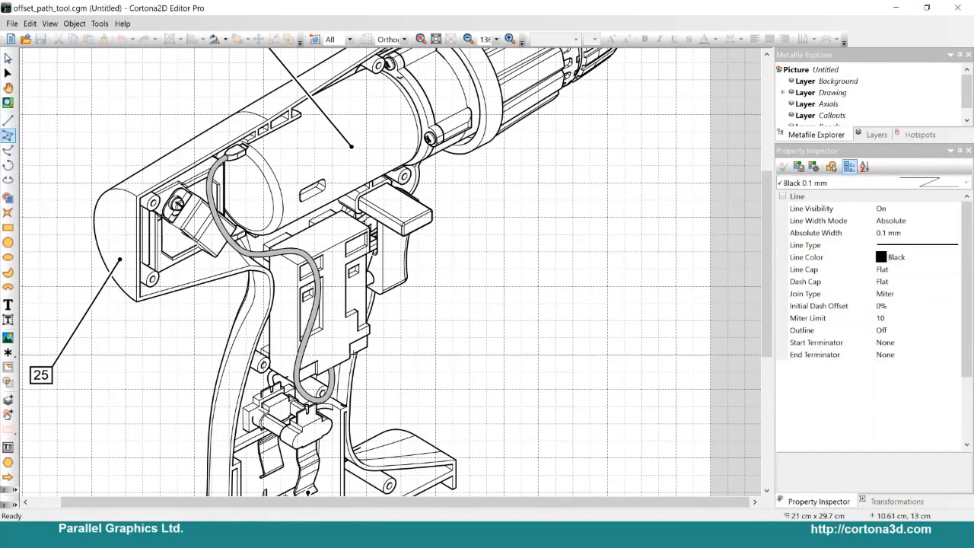
click(357, 351)
click(357, 386)
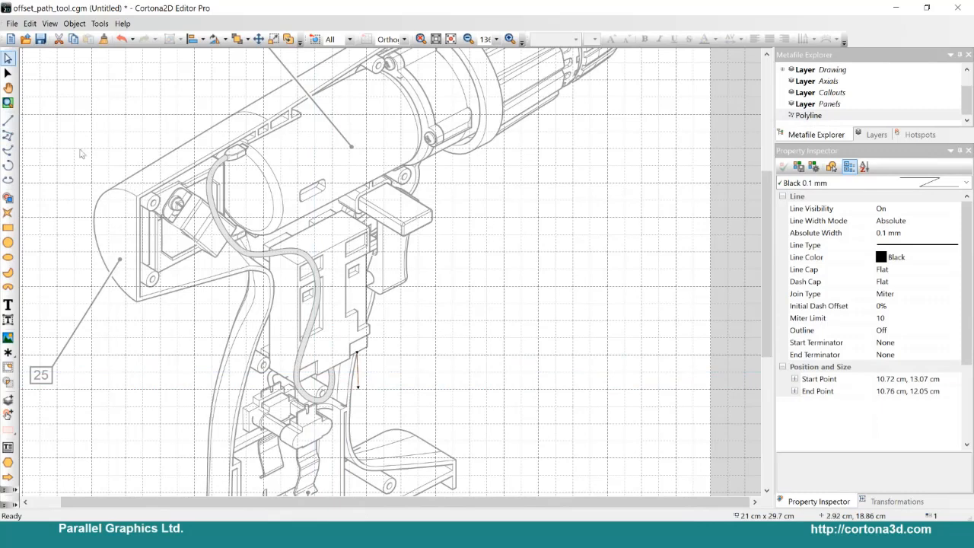
Step: Draw a smooth polybezier cable path from about 10.72 cm, 13.06 cm near the handle to about 11.66 cm, 20.66 cm on the motor
click(7, 152)
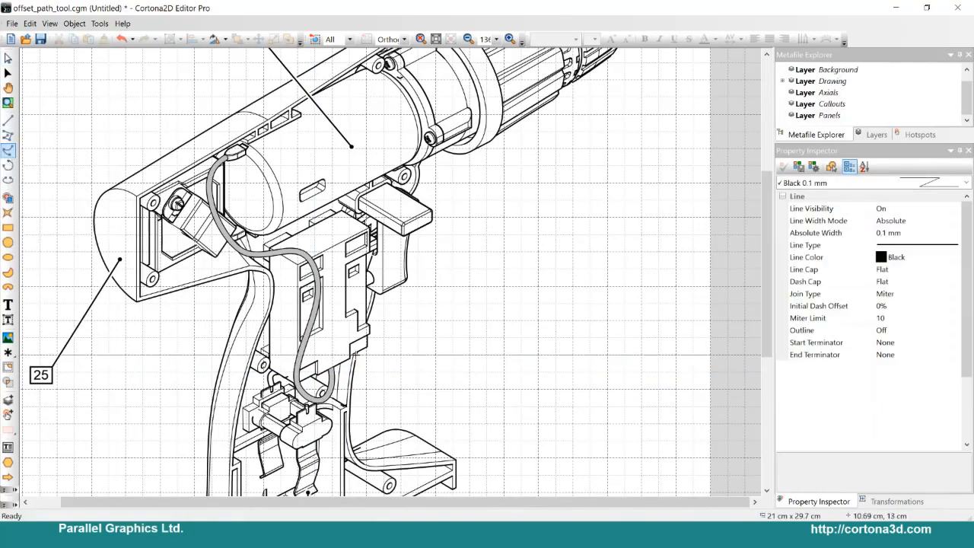
click(355, 352)
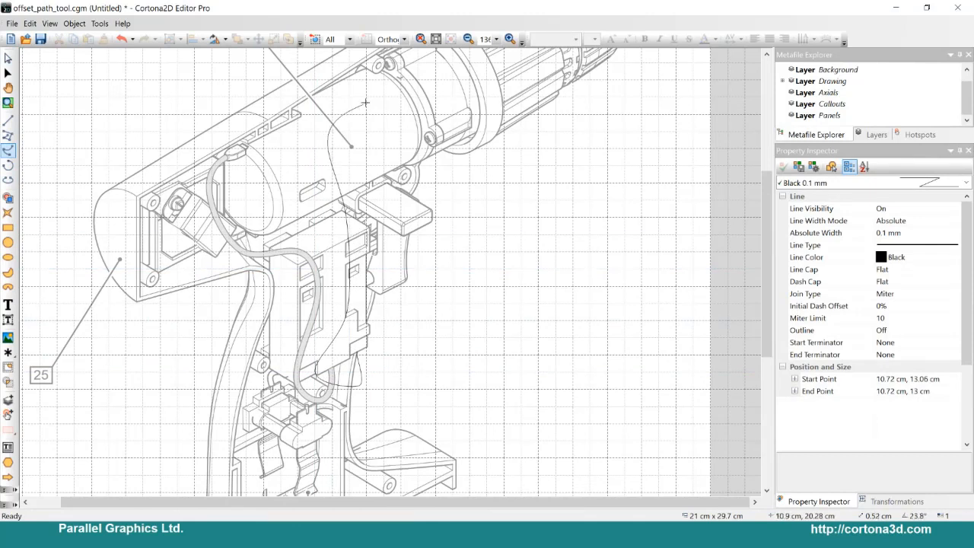
double_click(388, 91)
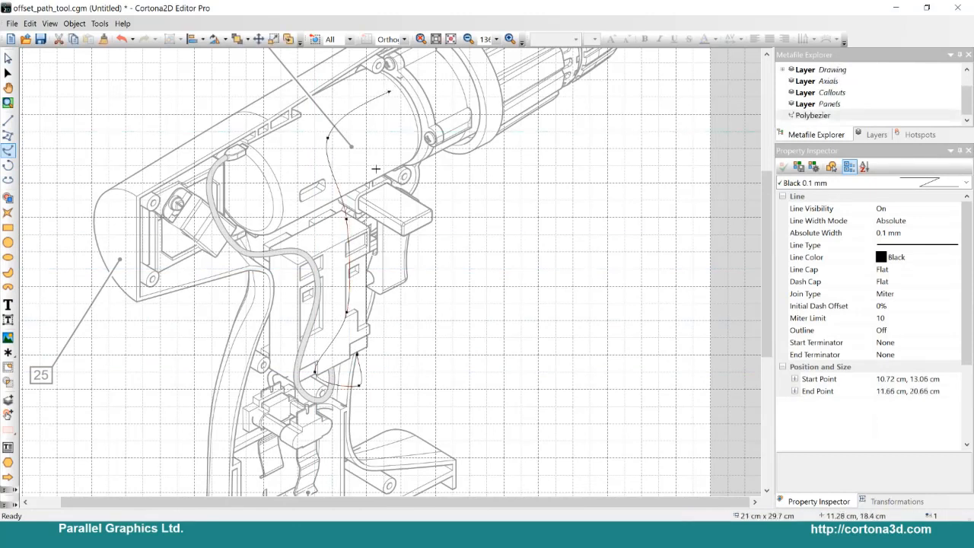
key(o)
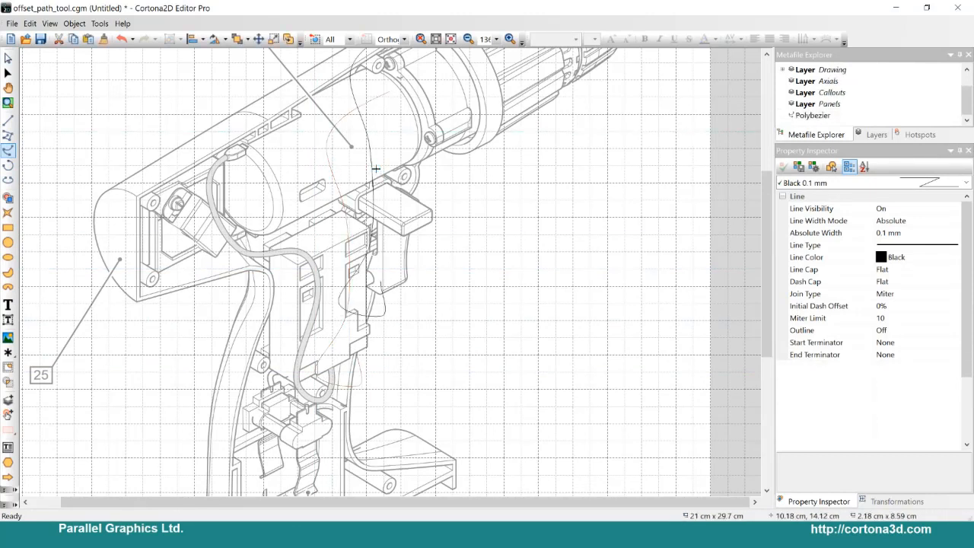
click(361, 240)
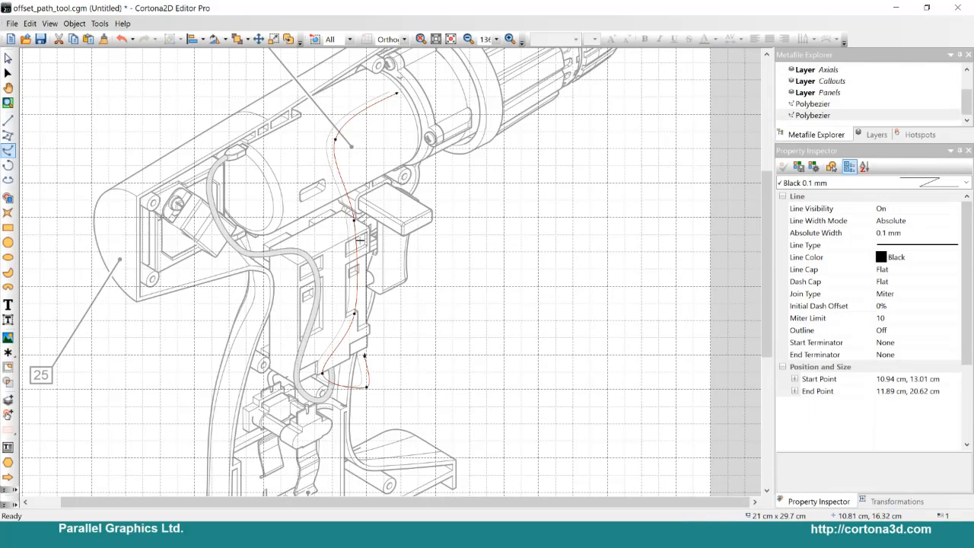
key(Delete)
Step: Select the new cable polybezier and create an Offset Path copy at -1.5 mm on one side with Miter joins
click(9, 59)
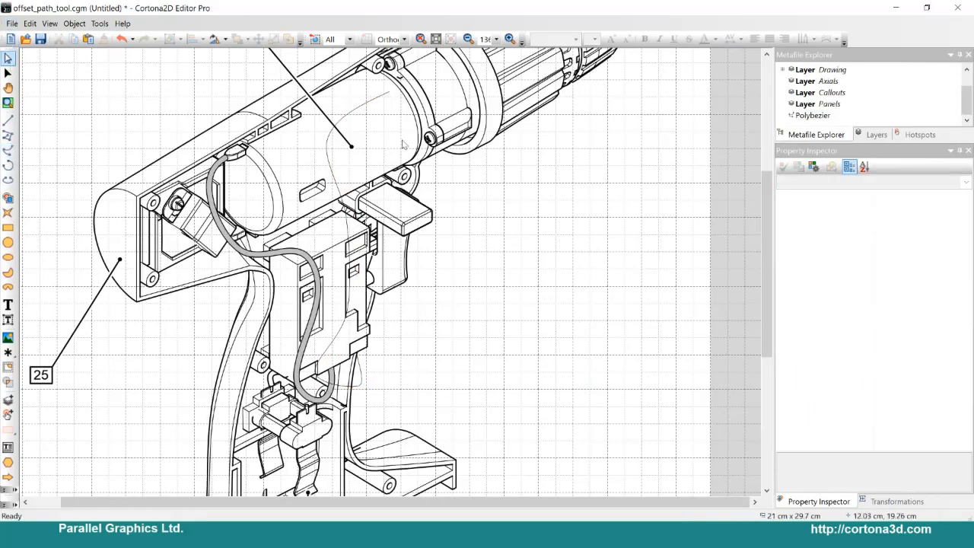
click(358, 109)
click(74, 23)
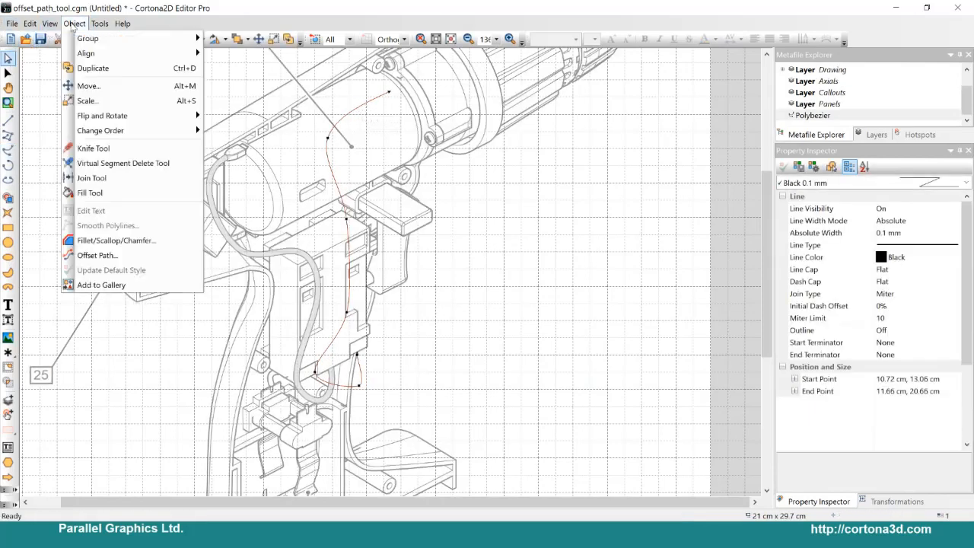
click(140, 263)
drag(445, 218, 108, 145)
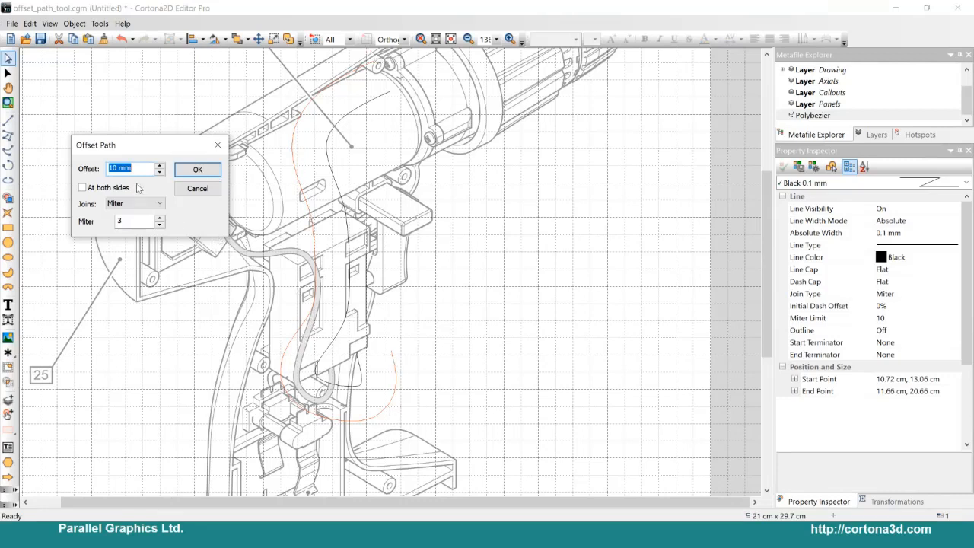
text(-1.5)
key(Tab)
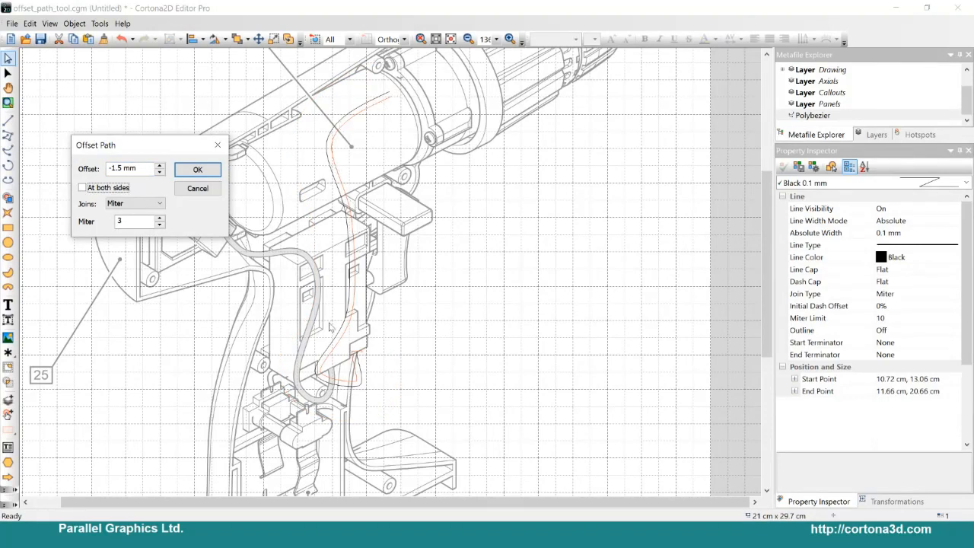
click(197, 171)
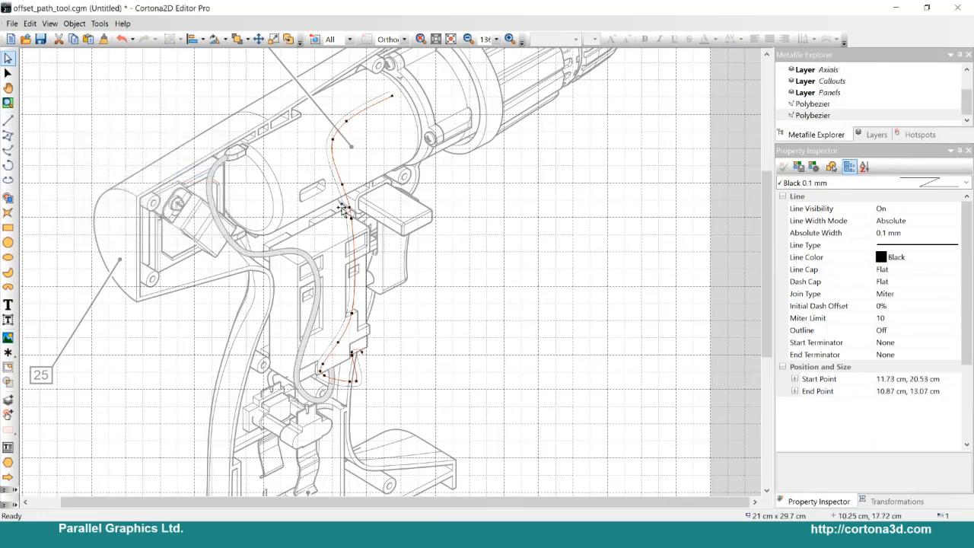
Step: Add the original cable curve to the selection, combine both polybeziers into a single figure, and deselect it
shift+click(370, 107)
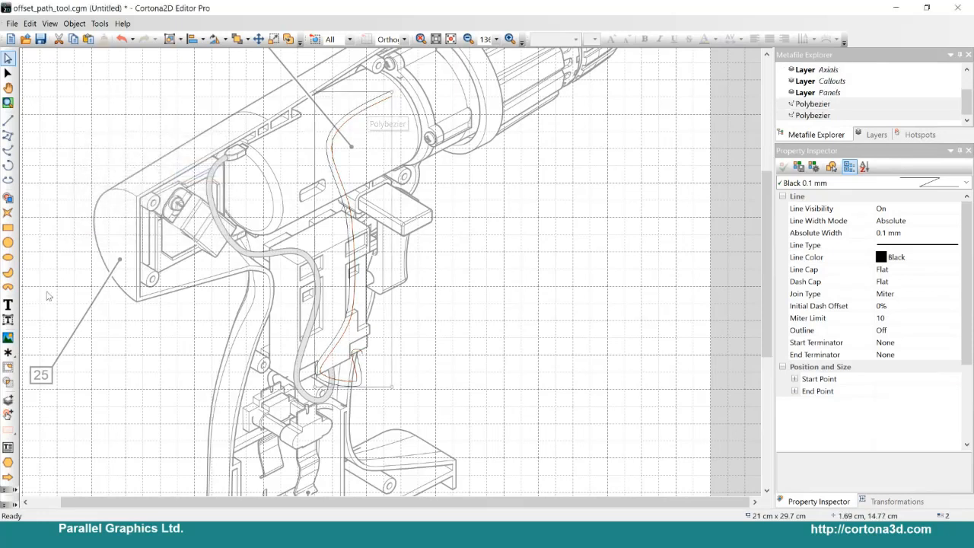
click(8, 197)
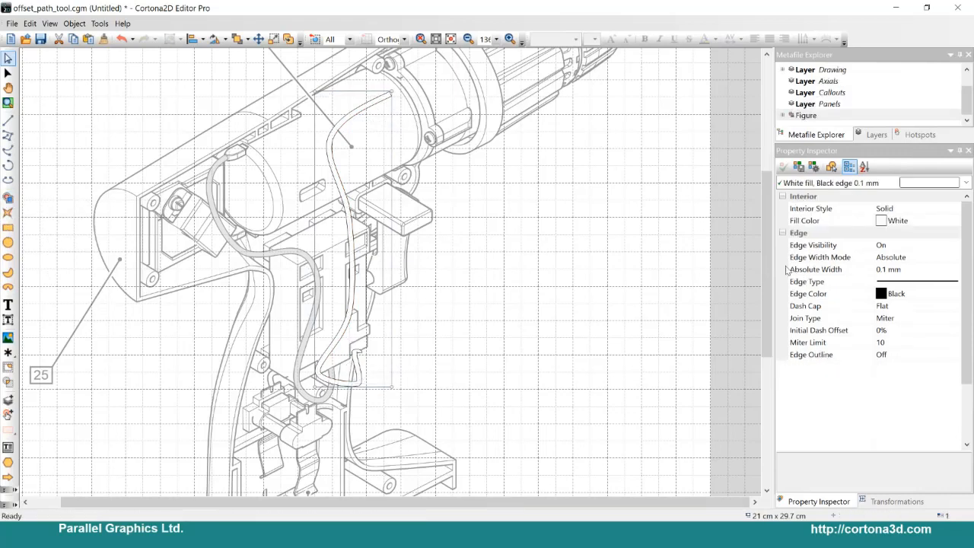
click(438, 263)
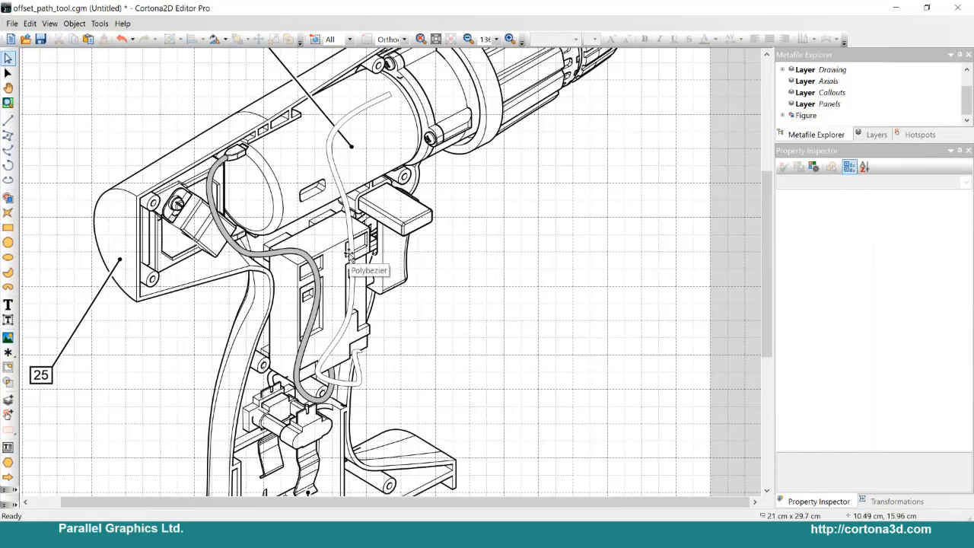
Step: Switch to the slide show to view the Advanced search slide, and return to the drawing in Cortona2D Editor Pro
click(892, 6)
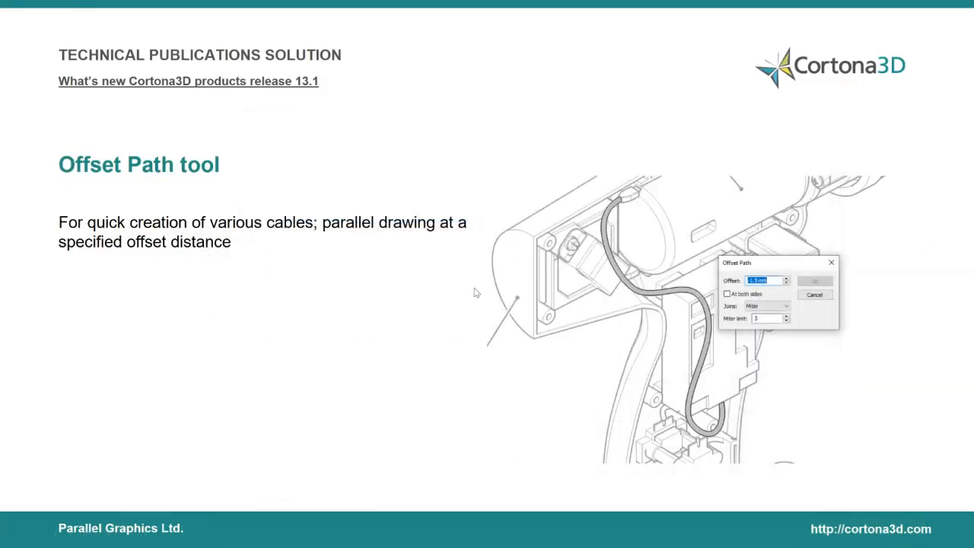
click(296, 229)
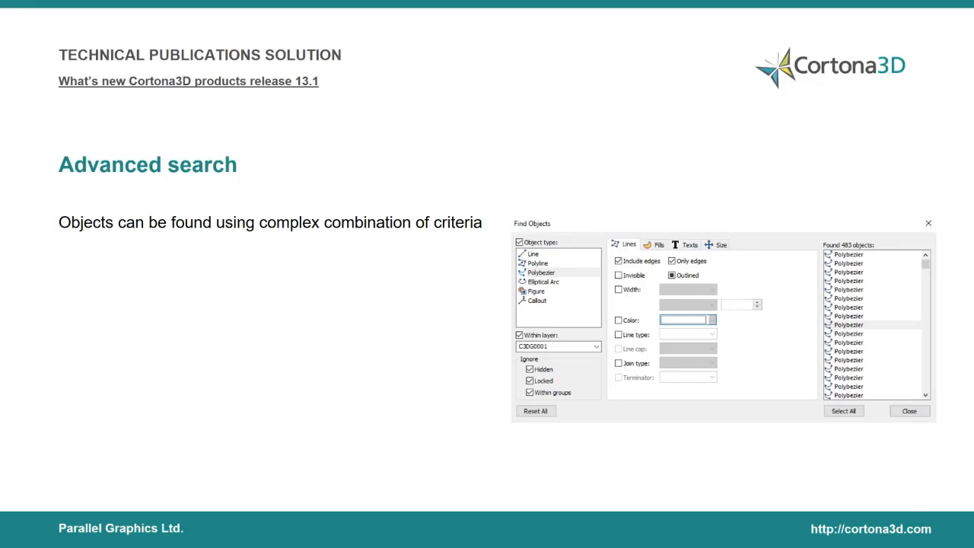
key(alt+Tab)
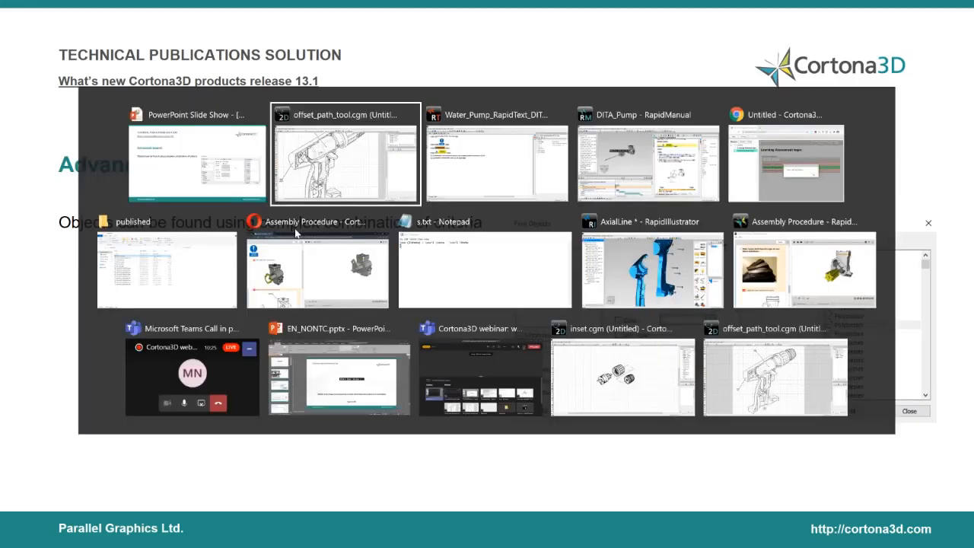
Step: Use Advanced Find to search for objects with the Gray-25% fill color, and select the matching figure
scroll(570, 237, down, 2)
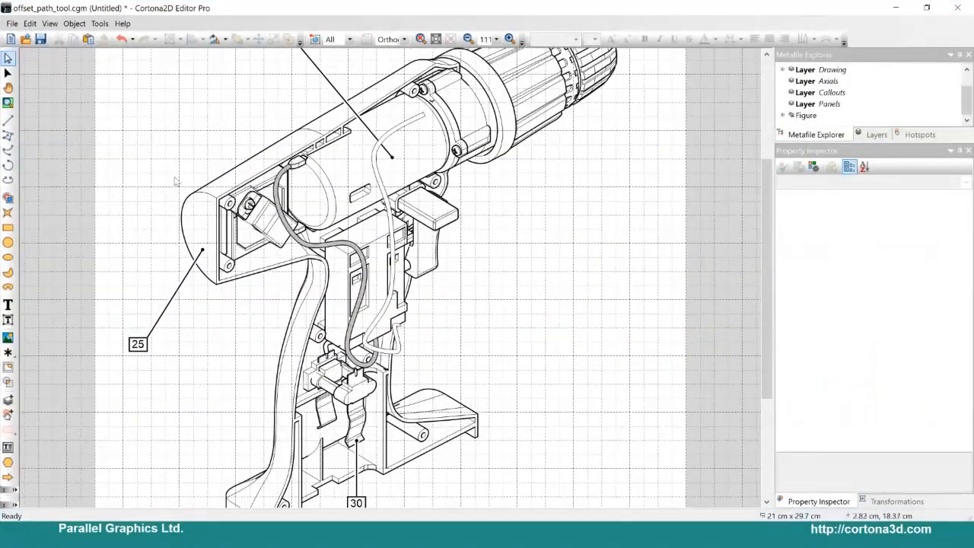
click(29, 23)
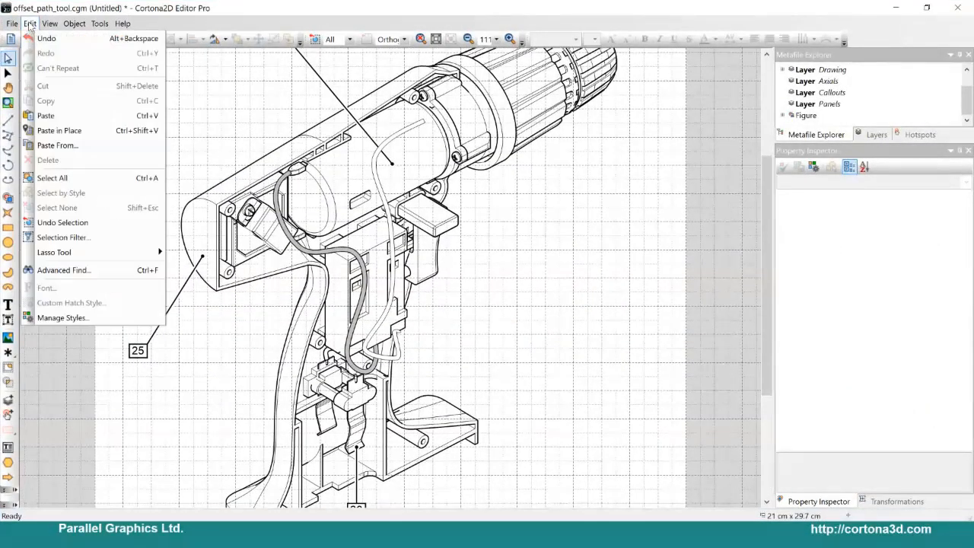
click(99, 270)
drag(442, 133, 564, 121)
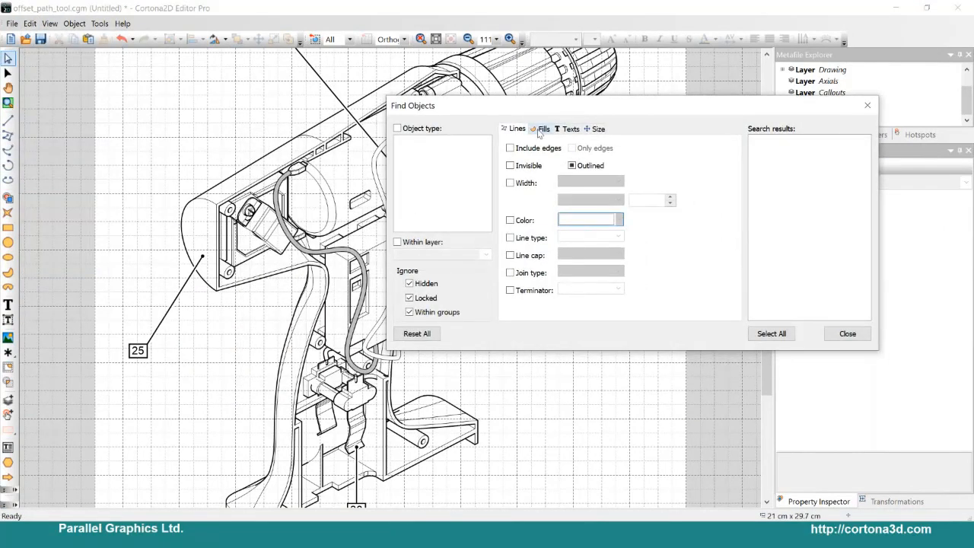
click(540, 130)
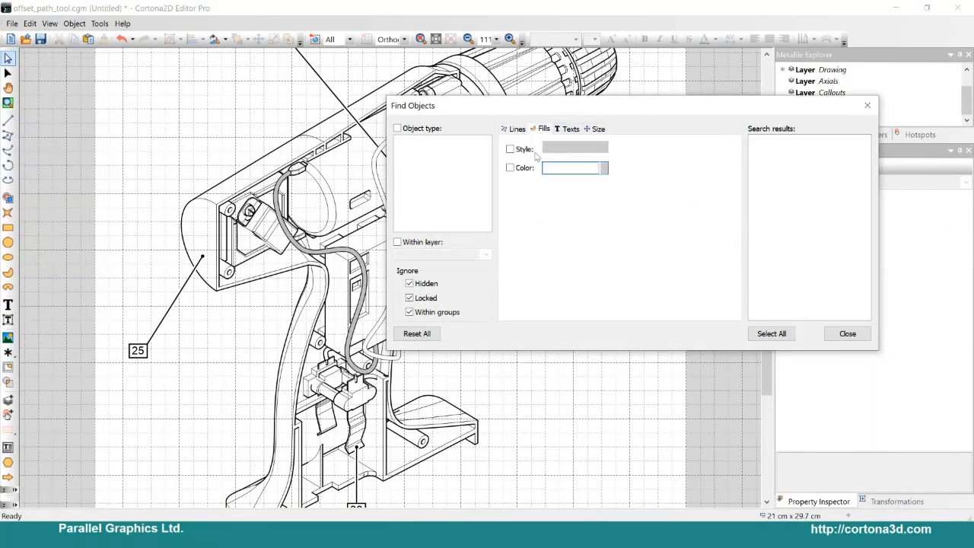
click(511, 168)
click(604, 168)
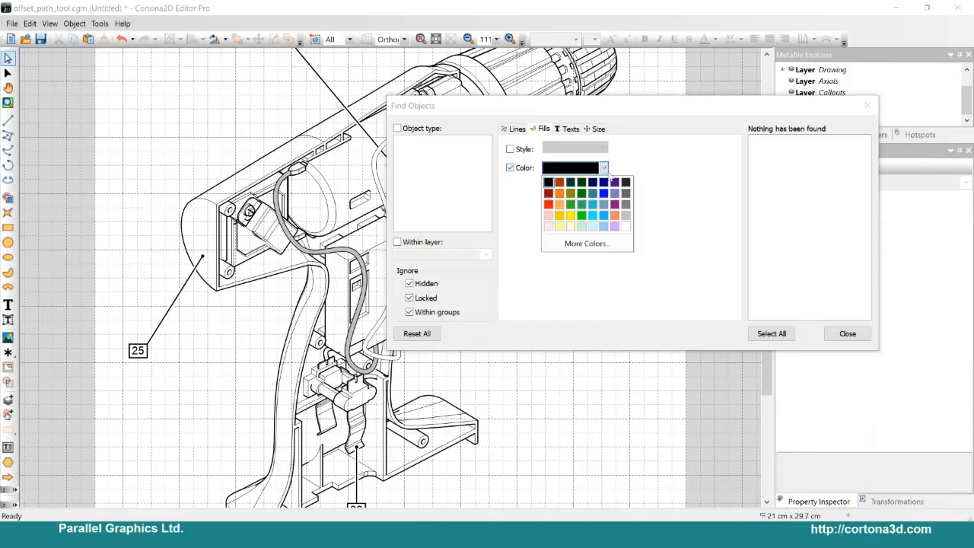
click(626, 215)
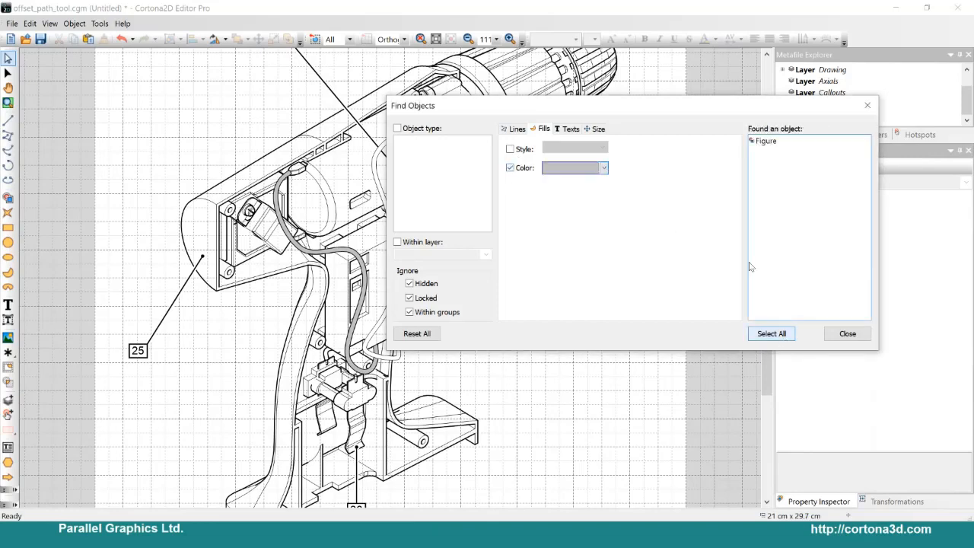
click(775, 144)
drag(556, 112, 215, 393)
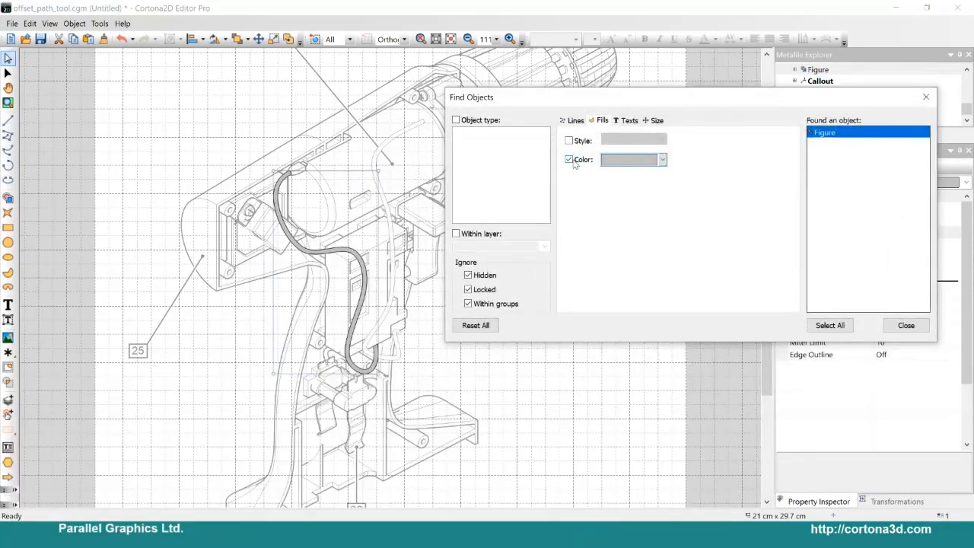
Step: Search for objects containing the text 25 and select the matching callout in the drawing
click(627, 120)
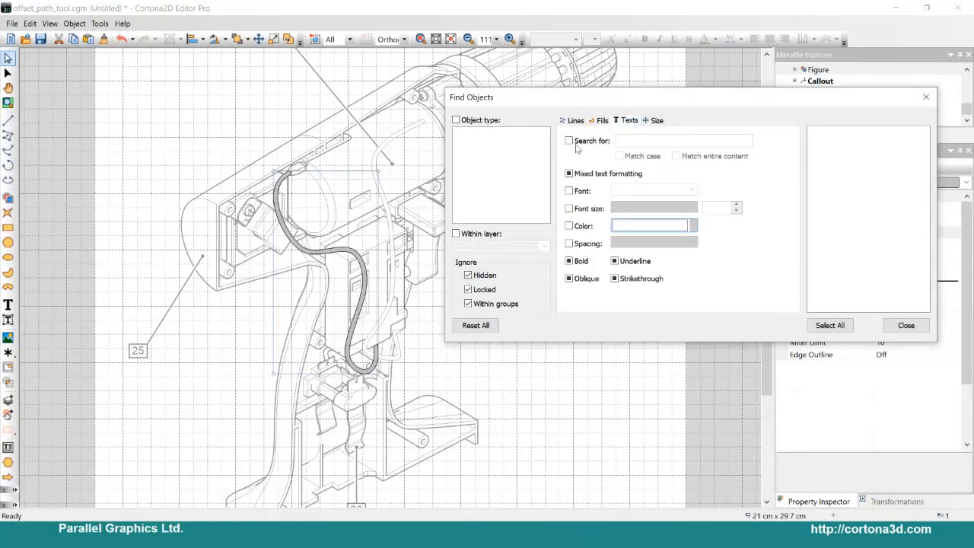
click(641, 140)
text(25)
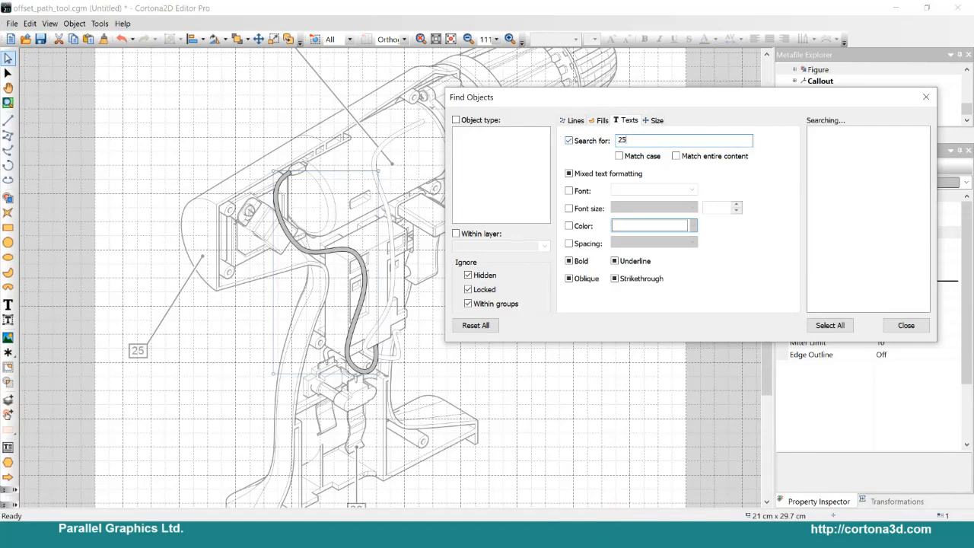
click(826, 133)
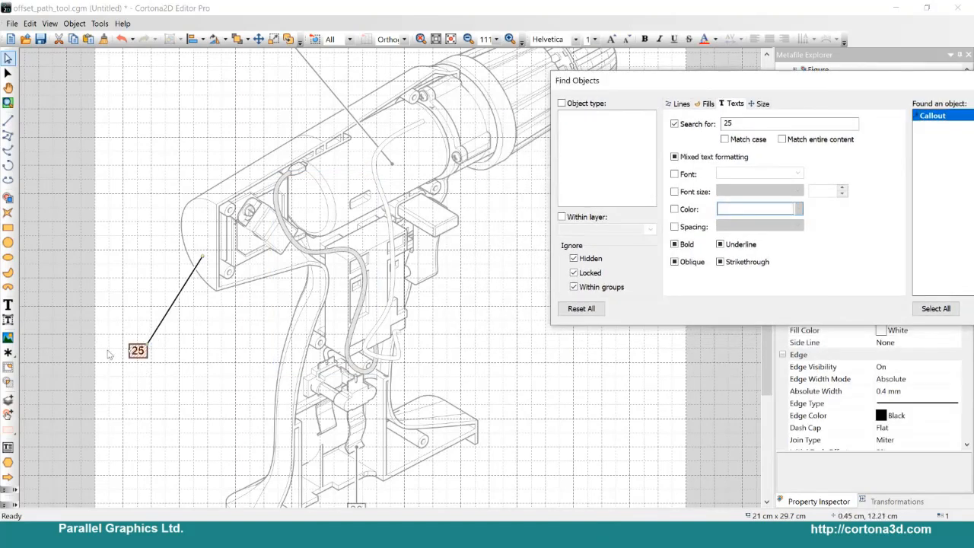
scroll(181, 304, down, 2)
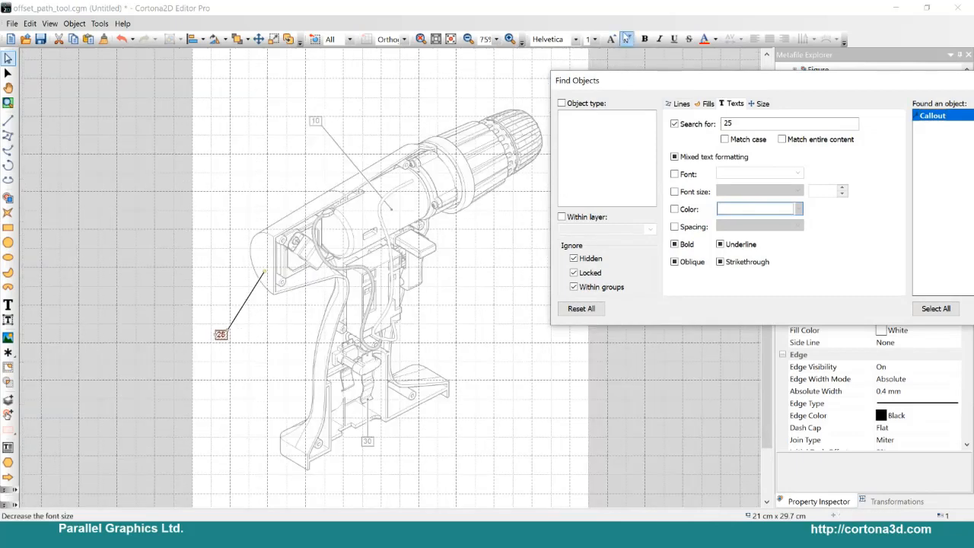
Step: Clear the text criterion and search for objects with a height of approximately 1 cm ± 1 mm
click(688, 127)
click(762, 103)
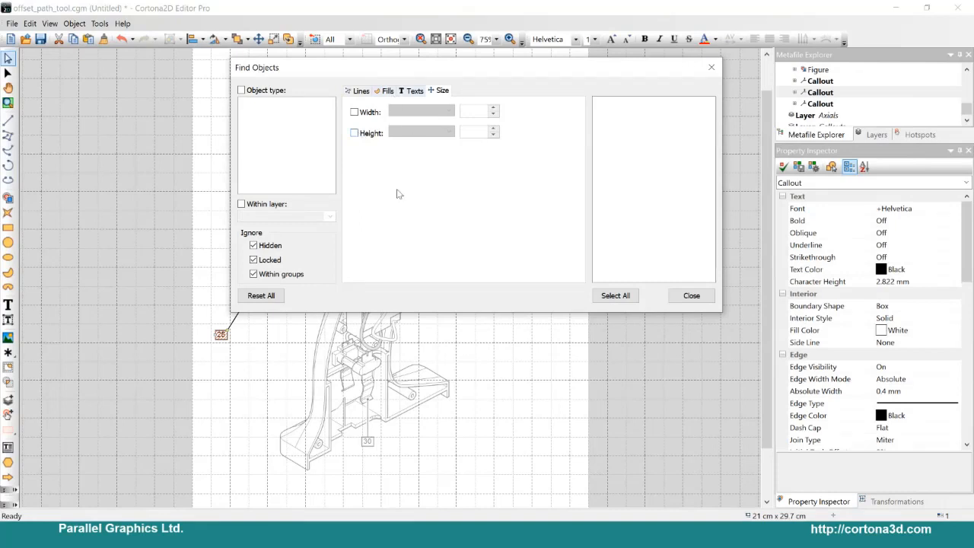
click(354, 134)
click(445, 132)
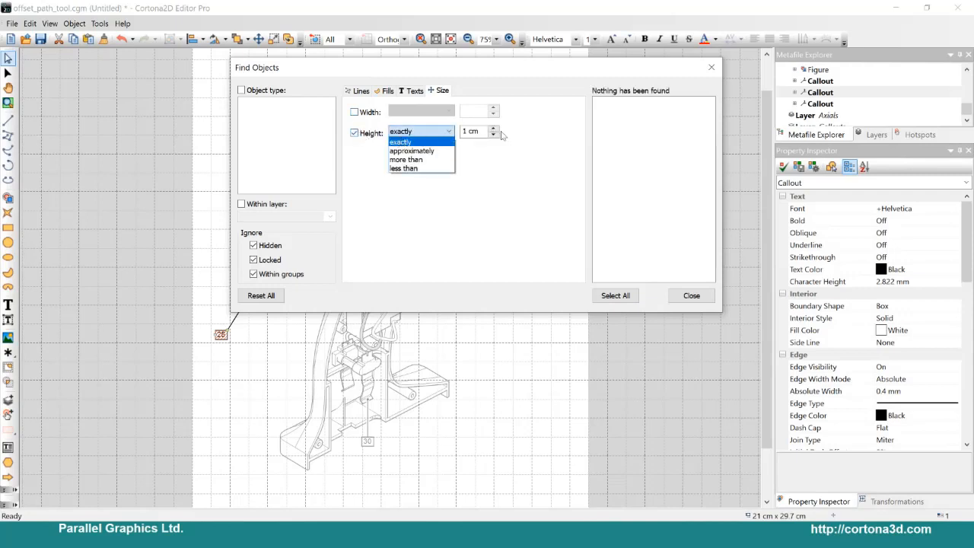
click(411, 151)
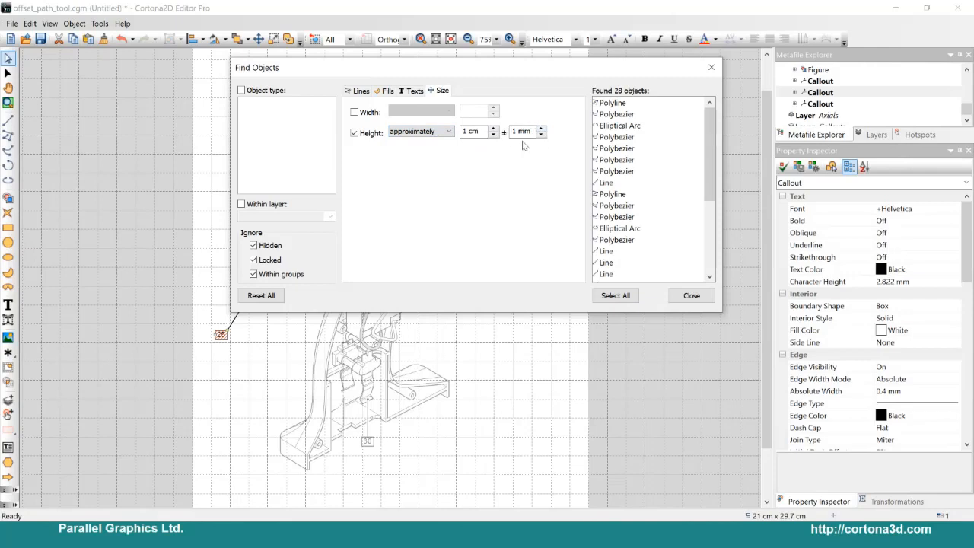
Step: Change the height criterion to more than 10 cm and select the matching polybezier in the drawing
click(446, 132)
click(428, 166)
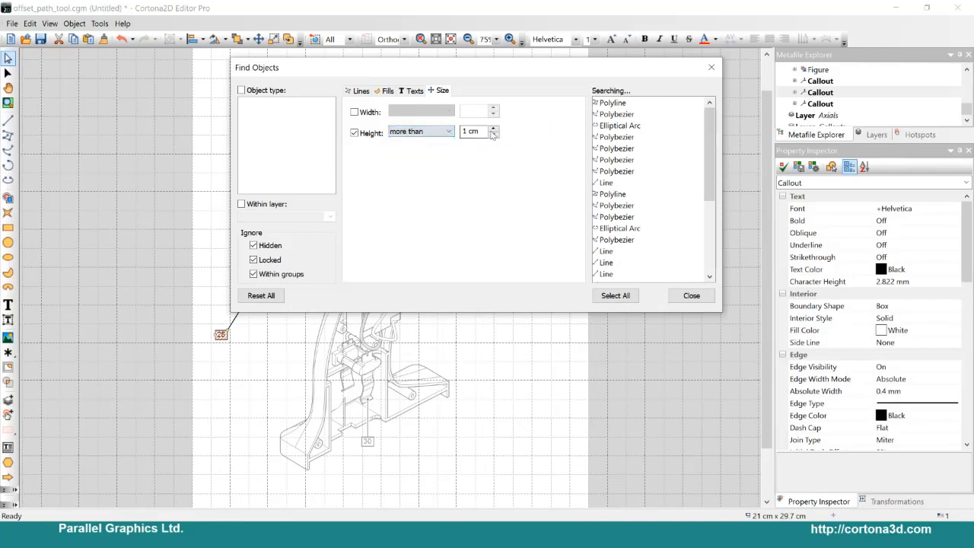
drag(483, 132, 369, 127)
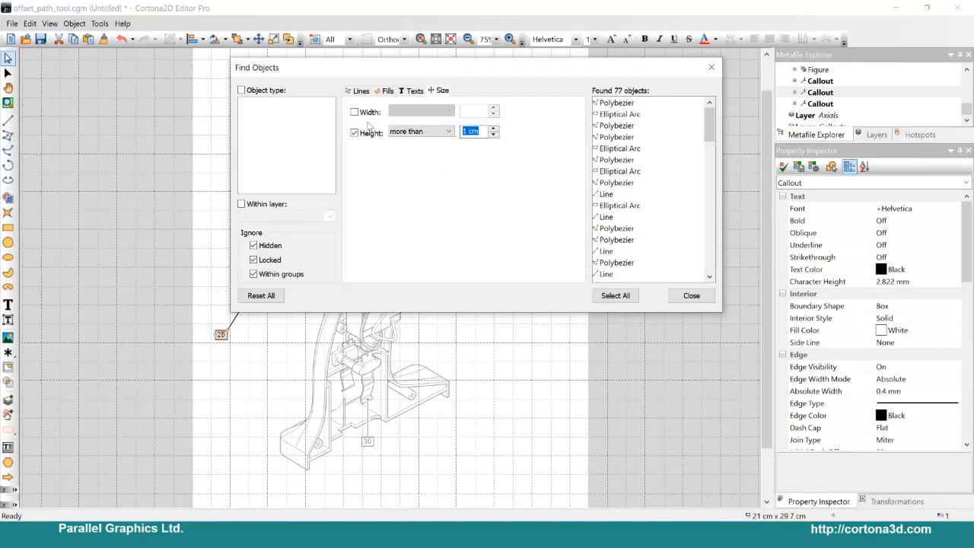
text(10)
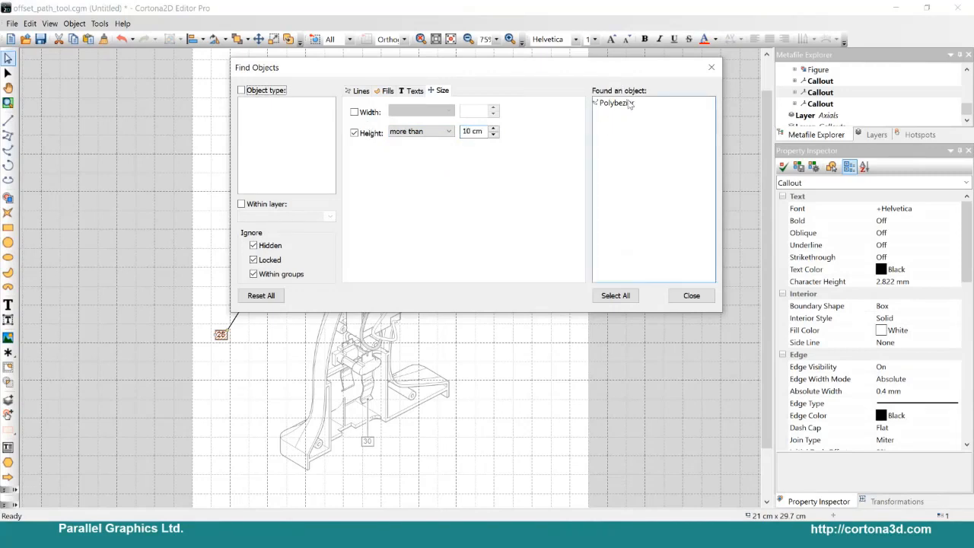
click(631, 103)
drag(365, 68, 709, 88)
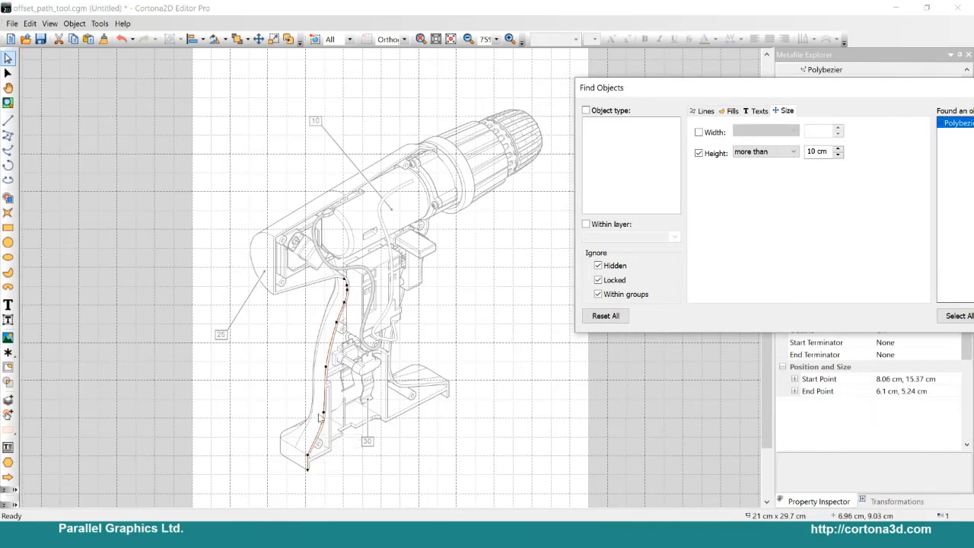
Step: Clear the height criterion and show the line search criteria
drag(726, 86, 556, 70)
click(536, 95)
click(614, 95)
click(529, 137)
click(534, 95)
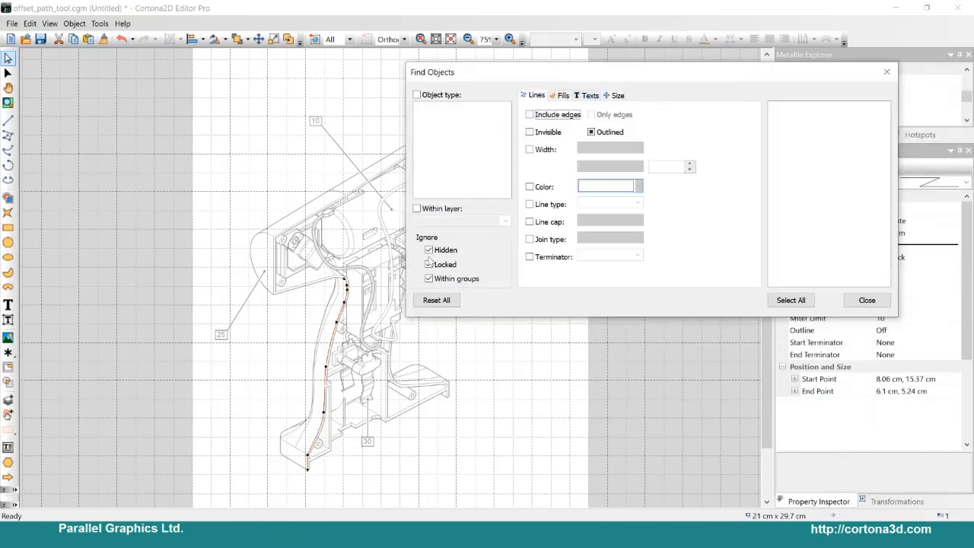
Step: Try out the layer and object type search filters without choosing a value, and close the Find Objects dialog
click(421, 212)
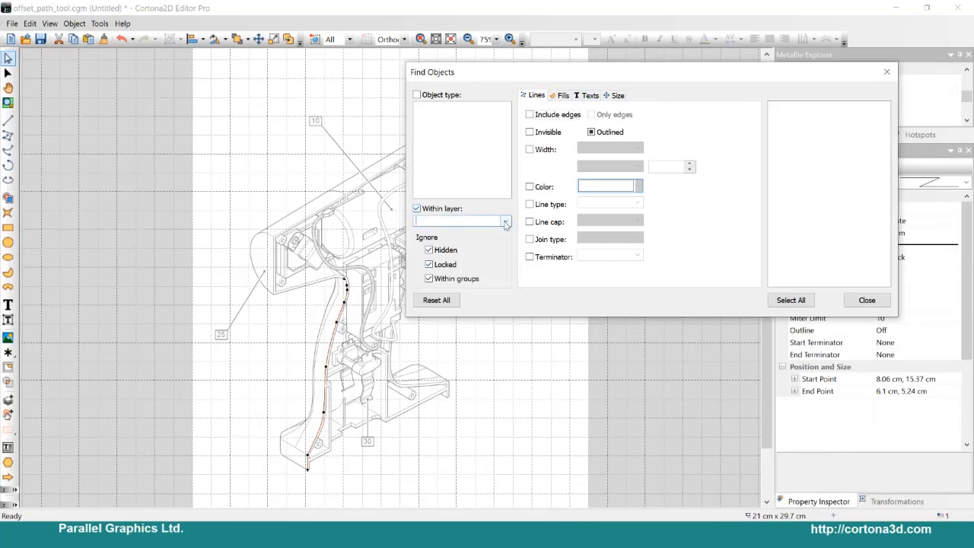
click(505, 220)
click(512, 304)
drag(507, 70, 426, 80)
click(361, 107)
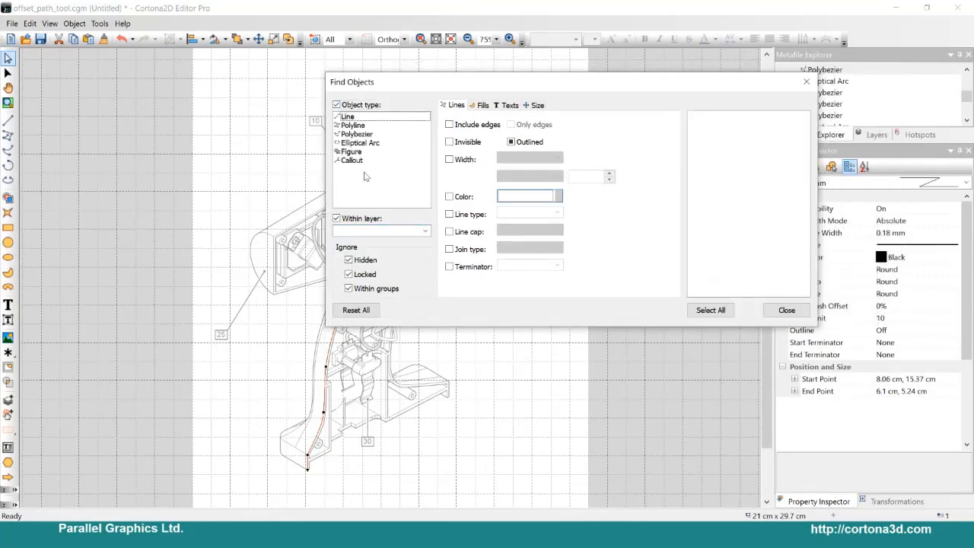
click(355, 107)
click(786, 311)
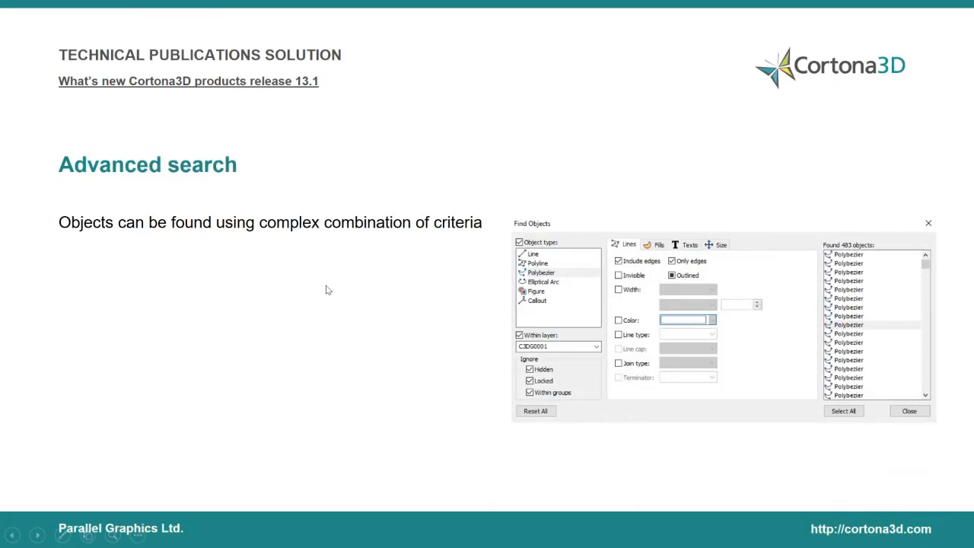
Step: View the slide on arithmetic expressions, return to the drill drawing in Cortona2D Editor Pro and deselect the handle curve
click(328, 276)
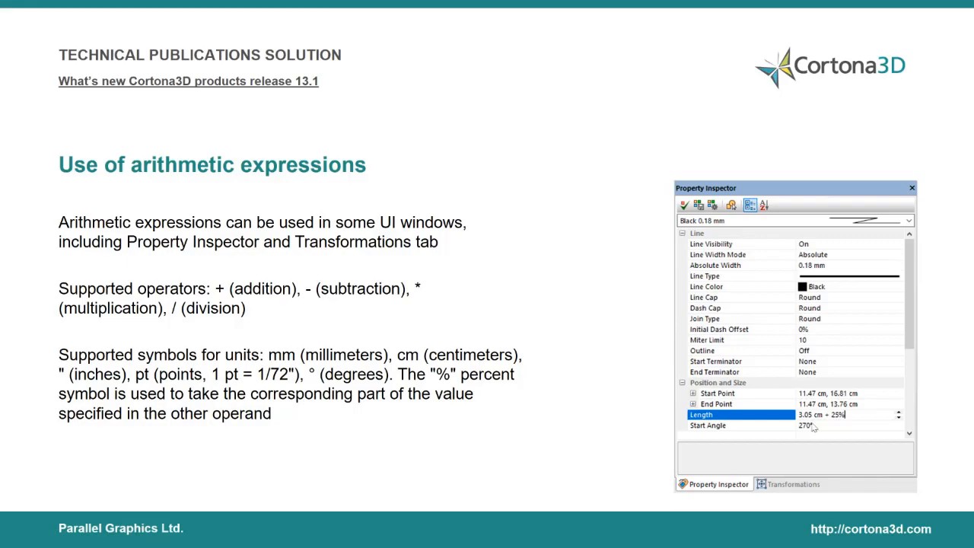
key(alt+Tab)
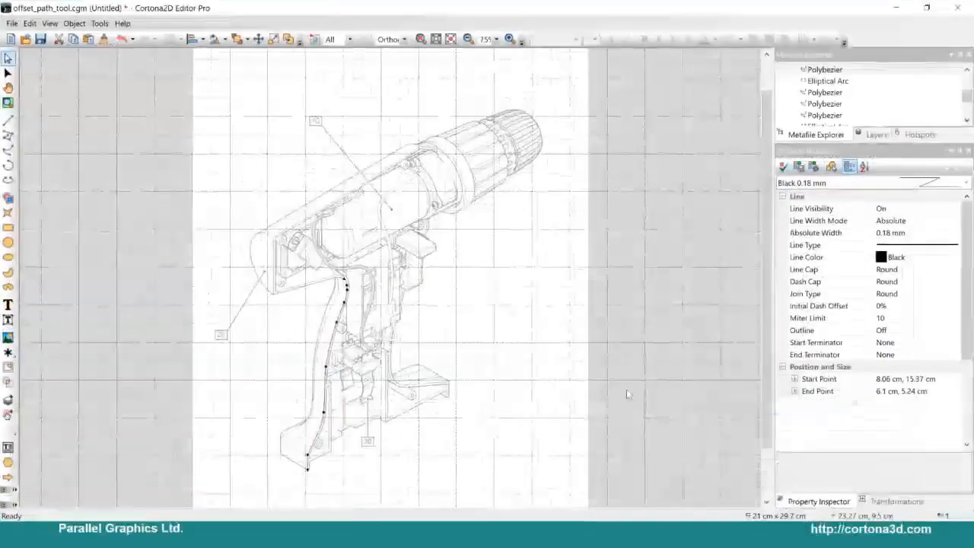
click(505, 338)
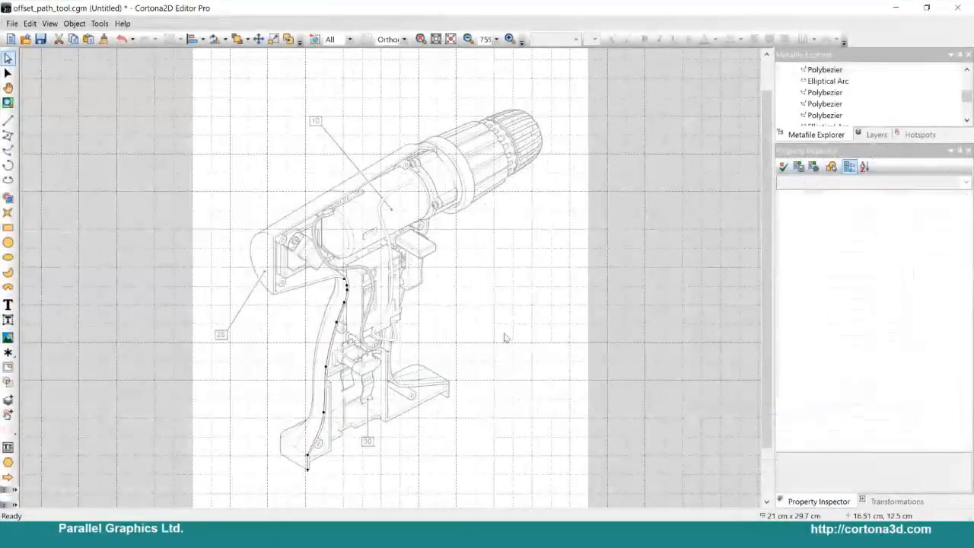
Step: Select the lower edge line of the cylindrical boss inside the drill's base and shorten its length with the expression - 25%
ctrl+scroll(487, 338, up, 2)
scroll(456, 331, down, 3)
ctrl+scroll(403, 323, up, 3)
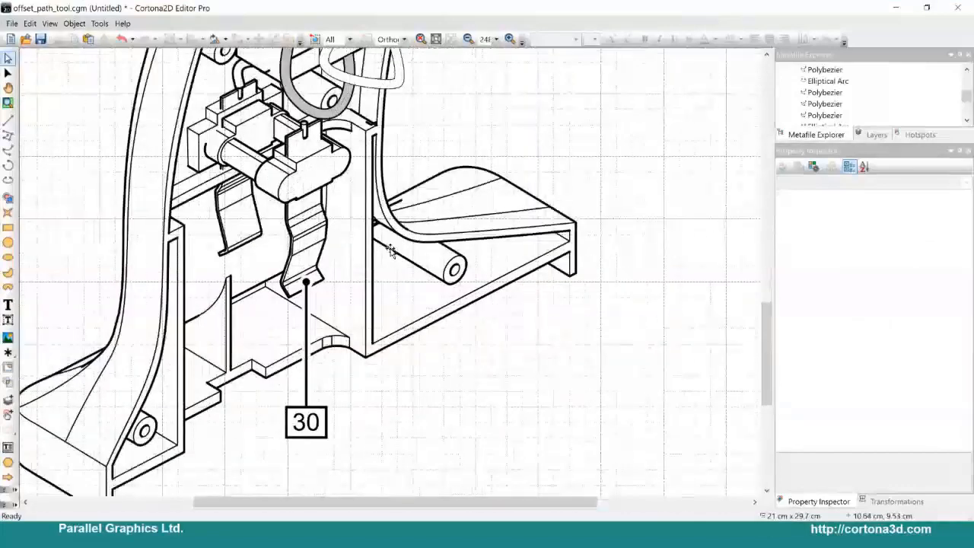
click(413, 262)
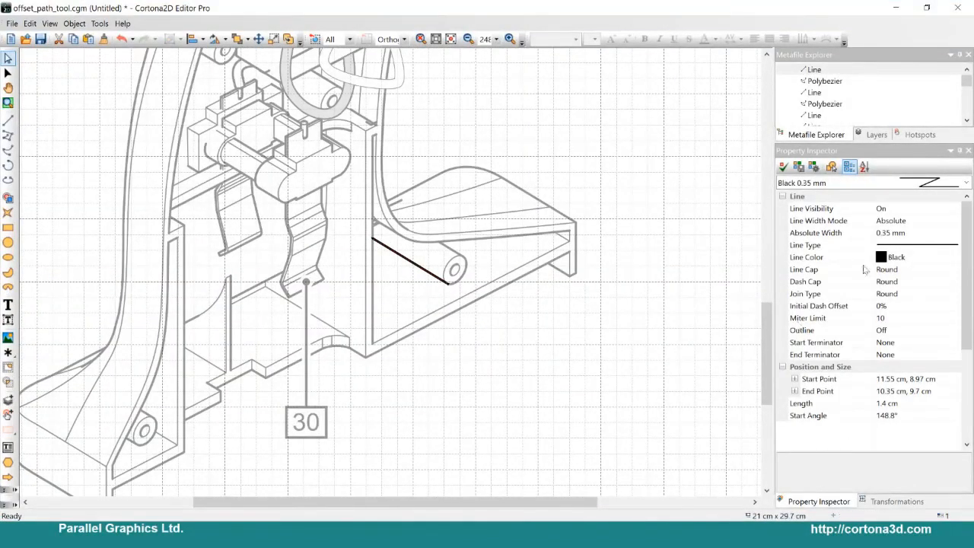
click(832, 155)
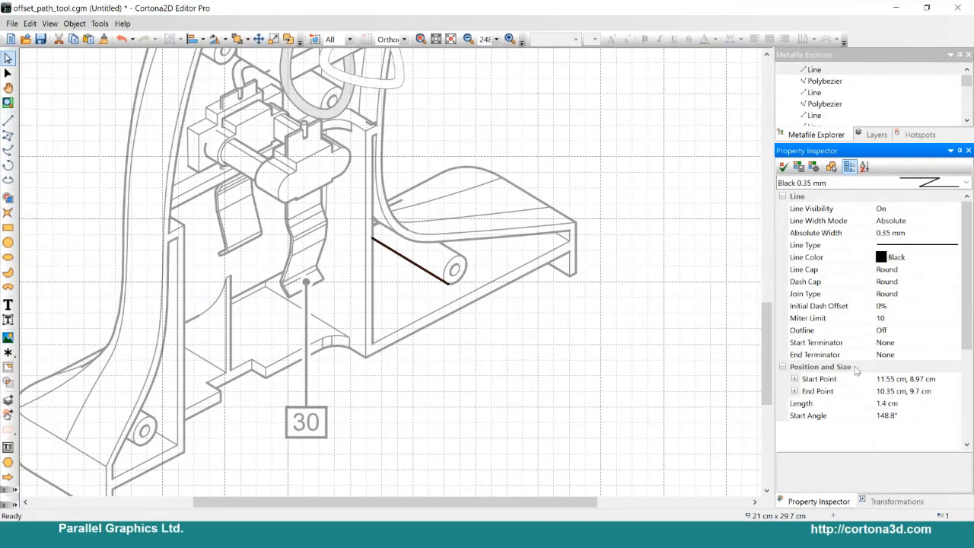
click(920, 404)
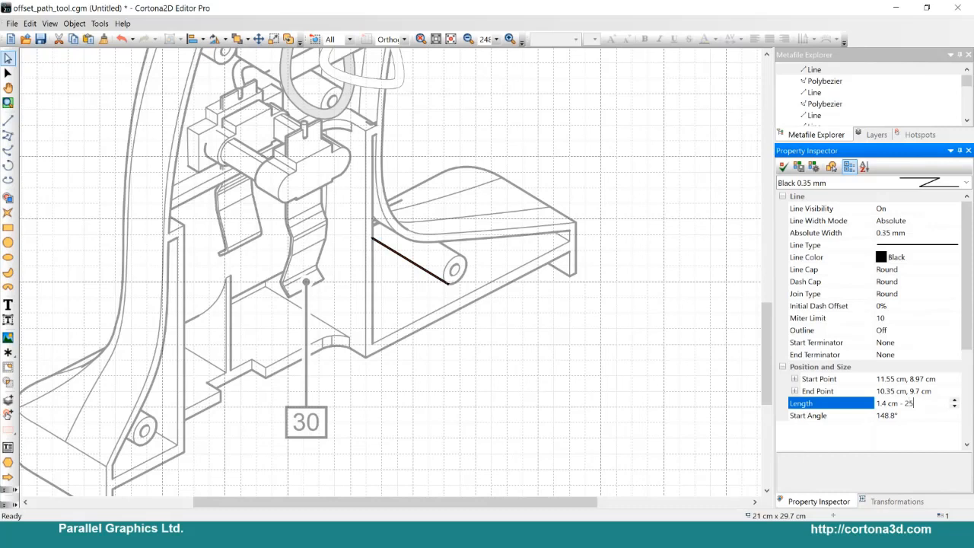
text(- 25%)
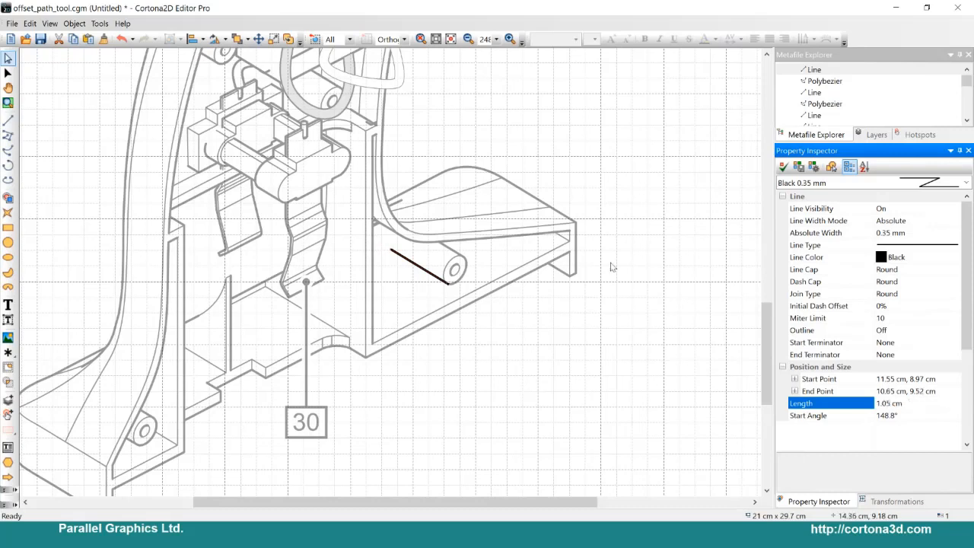
key(Return)
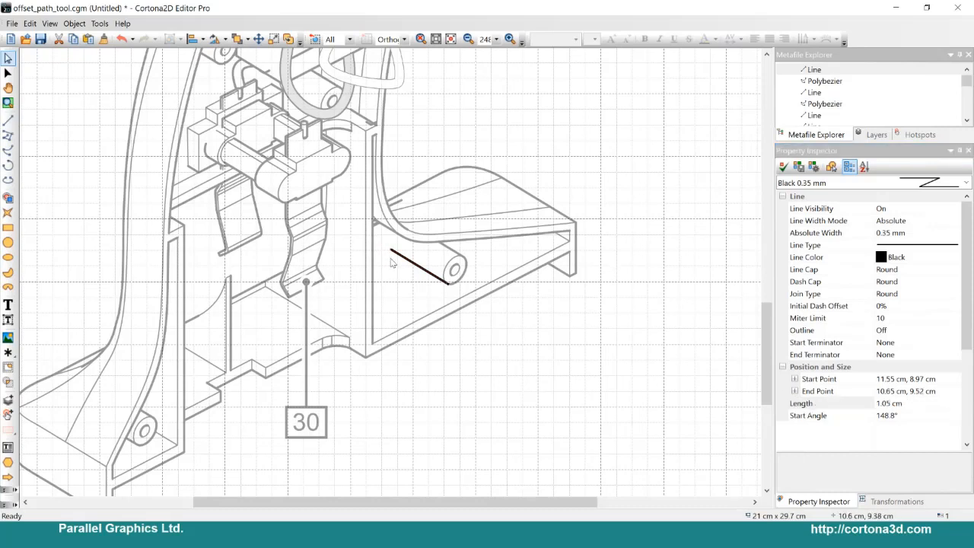
Step: Adjust the same line's length with arithmetic expressions, first adding 1 cm and then subtracting 5 mm
click(919, 402)
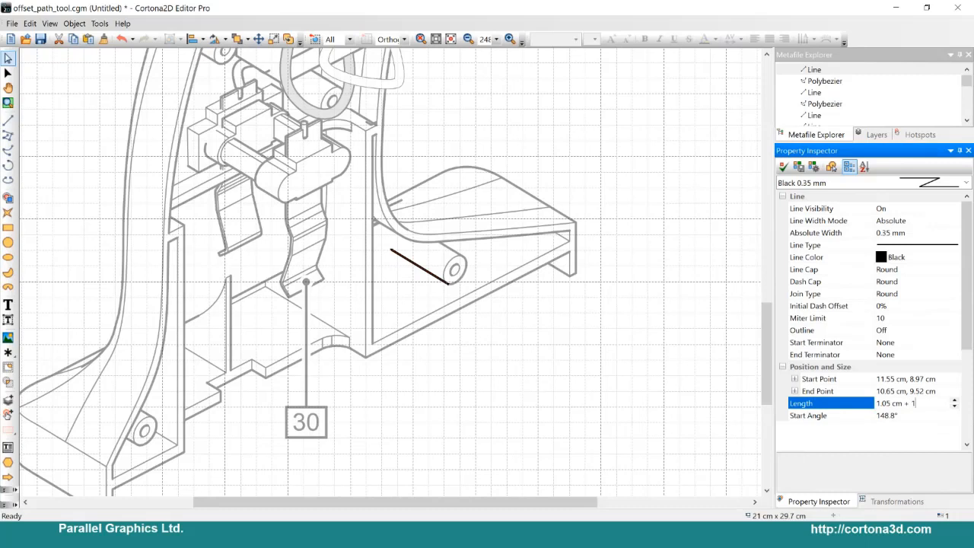
text(+ 1 cm)
key(Return)
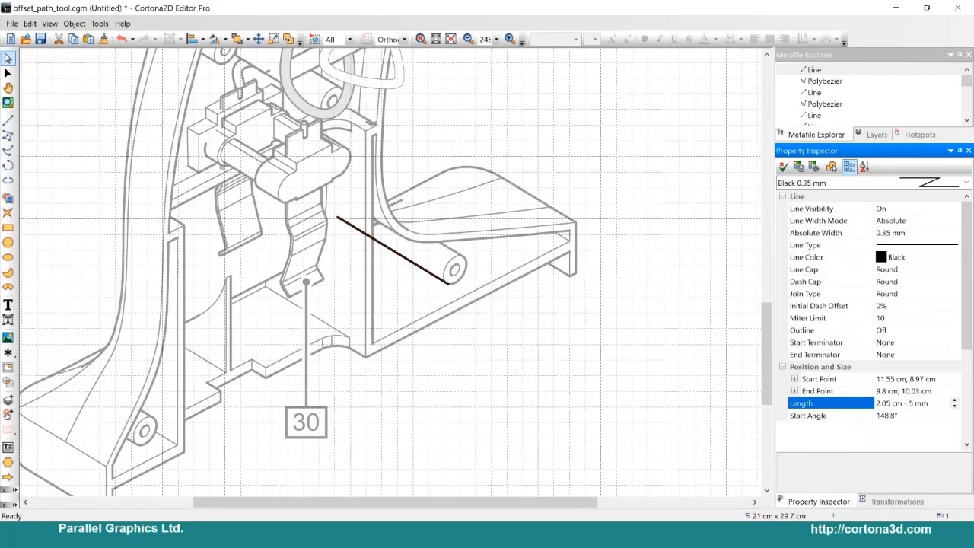
key(Return)
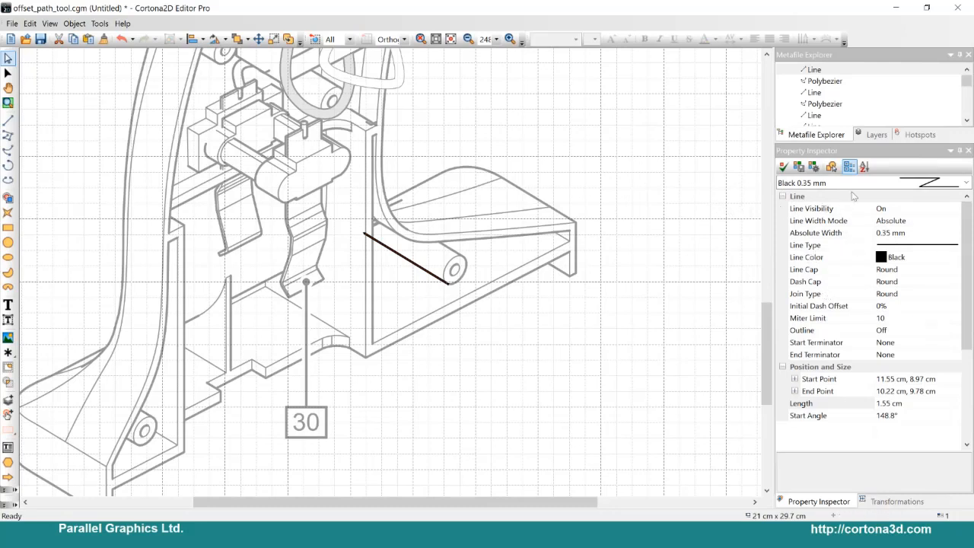
Step: View the line's Move, Scale and Rotate transformation settings and return to its properties
click(886, 501)
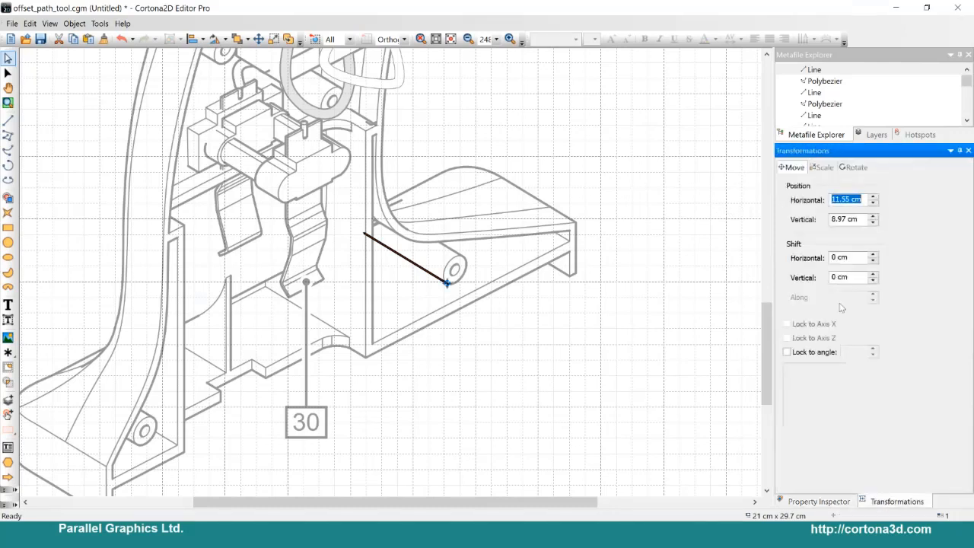
click(822, 167)
click(854, 167)
click(791, 167)
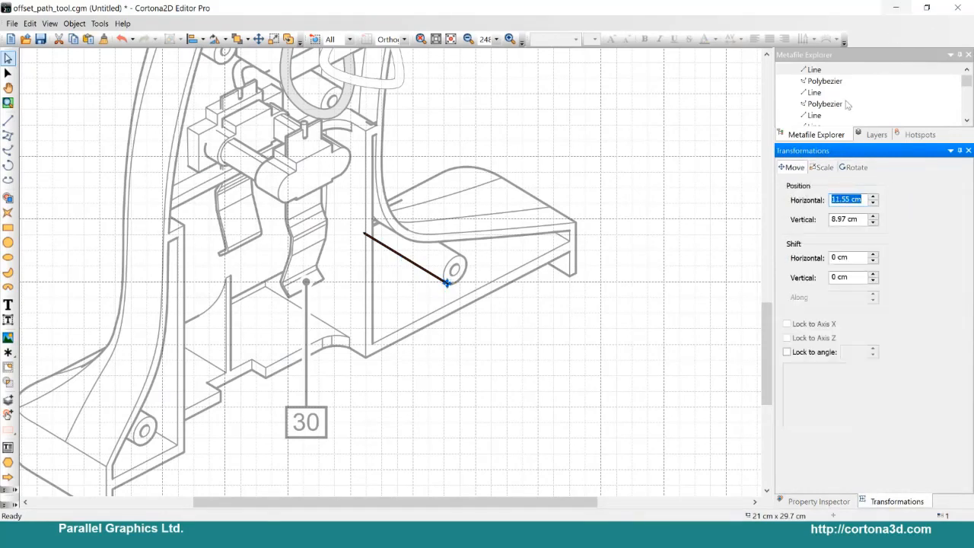
click(817, 501)
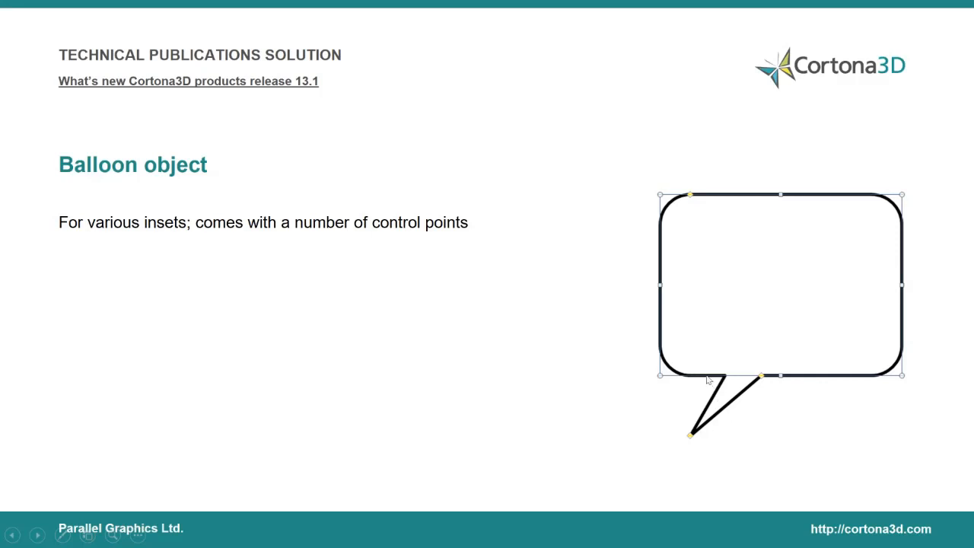
Step: Return to the drill drawing, show the Object Gallery and insert a Balloon object
key(alt+Tab)
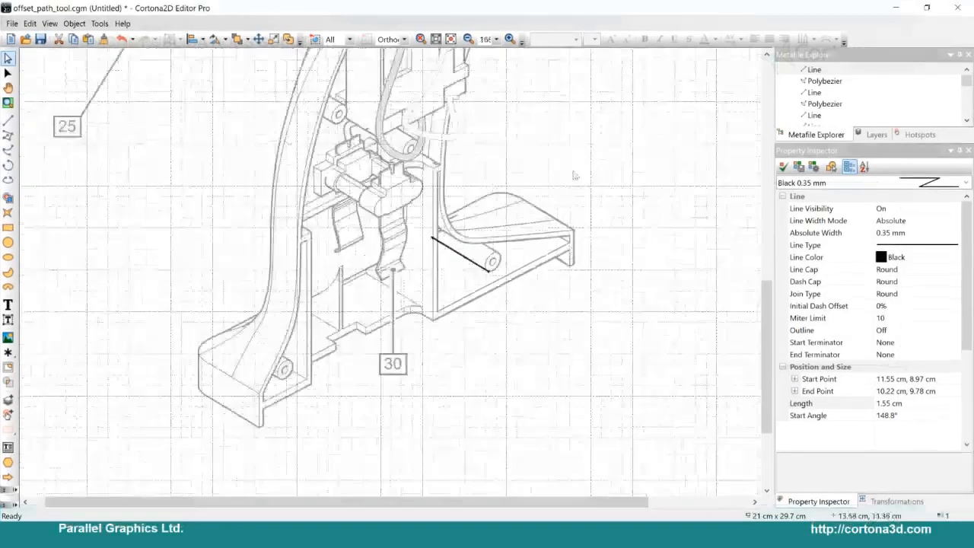
scroll(563, 152, down, 4)
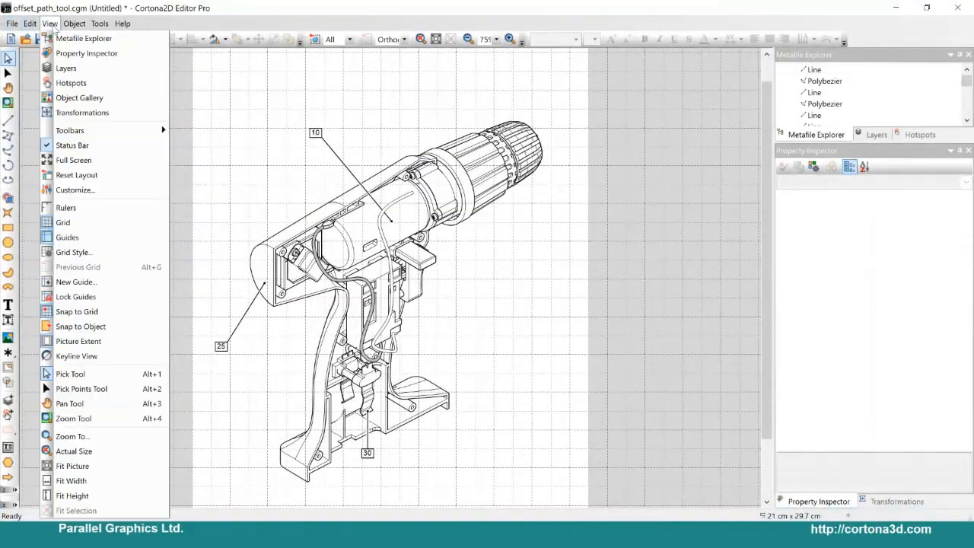
click(80, 97)
scroll(40, 312, down, 3)
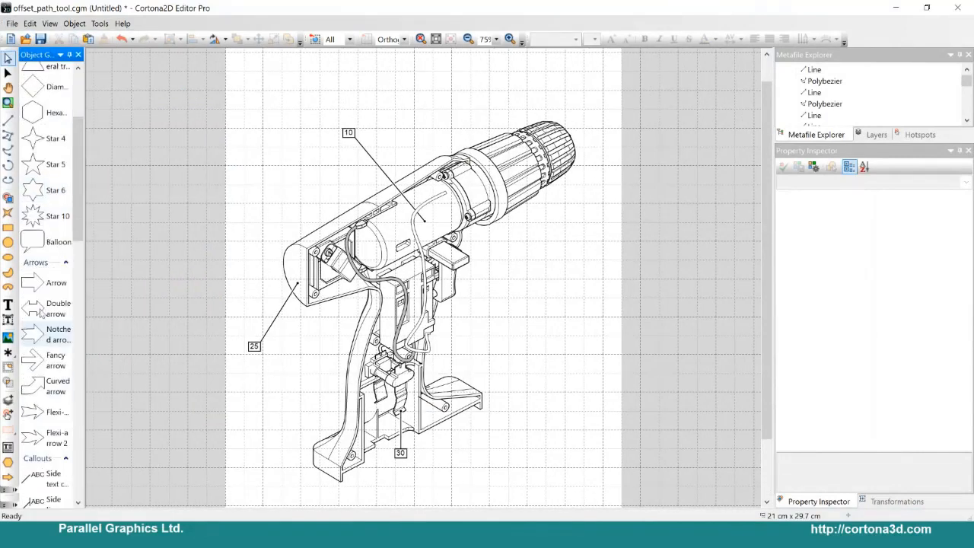
double_click(41, 244)
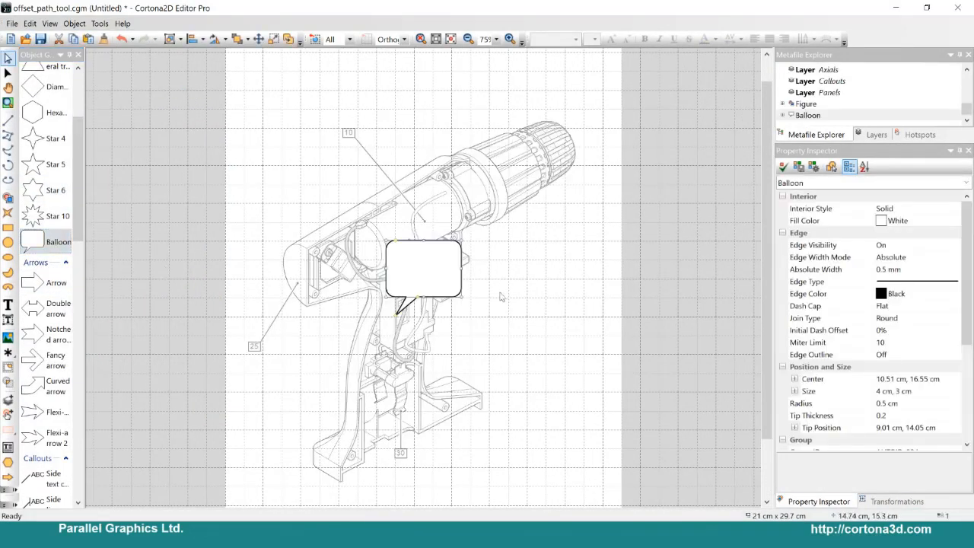
Step: Move the balloon to the empty area beside the drill's trigger and pull its tip up to about 15.42 cm, 19 cm, towards the chuck
scroll(444, 291, up, 3)
drag(392, 204, 614, 216)
middle_drag(531, 356, 375, 417)
scroll(376, 417, up, 1)
drag(426, 403, 426, 184)
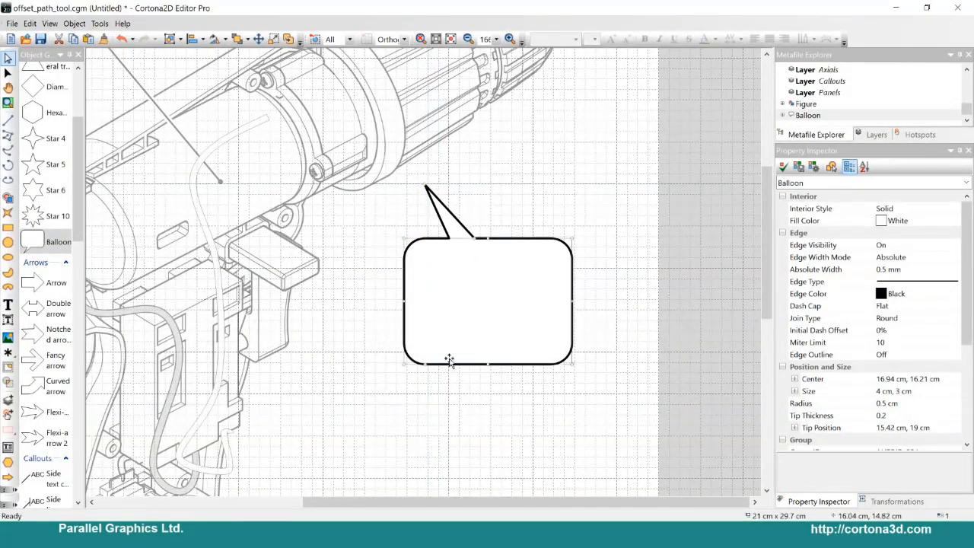
Step: Reduce the balloon's corner radius to about 0.17 cm, enlarge it to about 5.1 × 3.9 cm and review its properties
drag(424, 364, 407, 366)
double_click(419, 366)
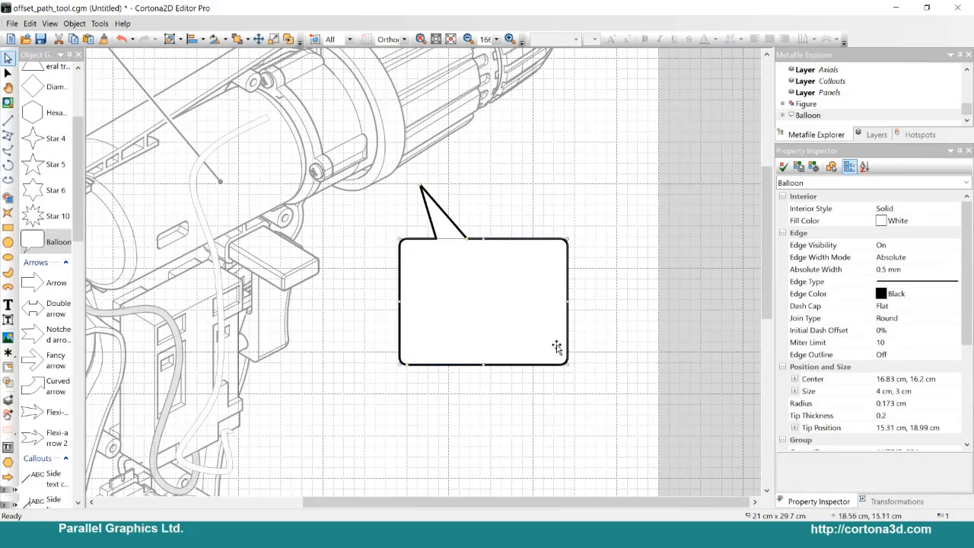
drag(567, 365, 614, 402)
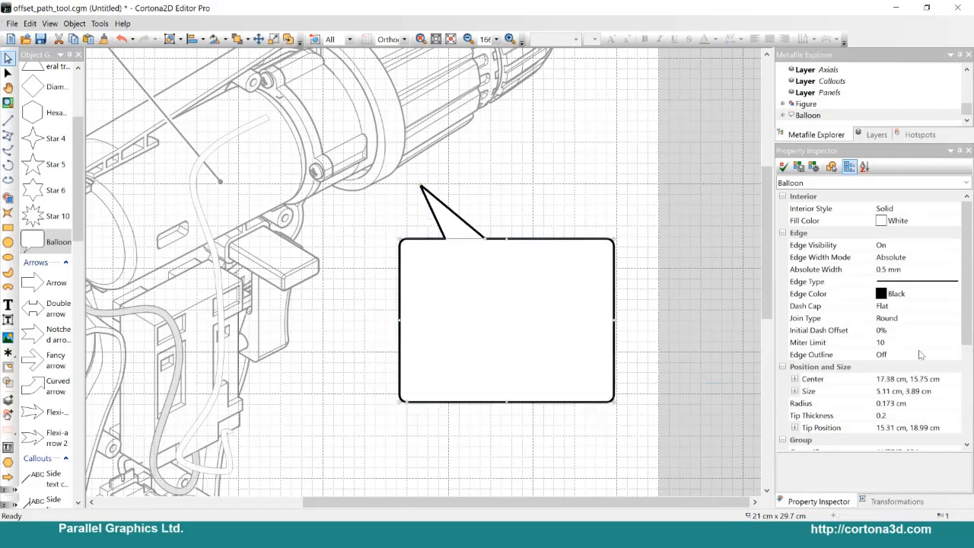
scroll(888, 308, down, 4)
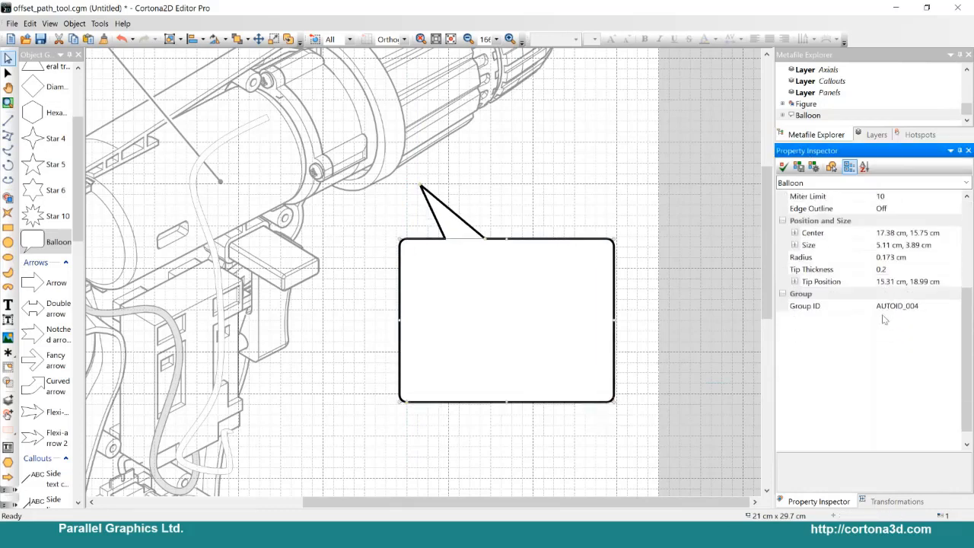
scroll(865, 281, up, 3)
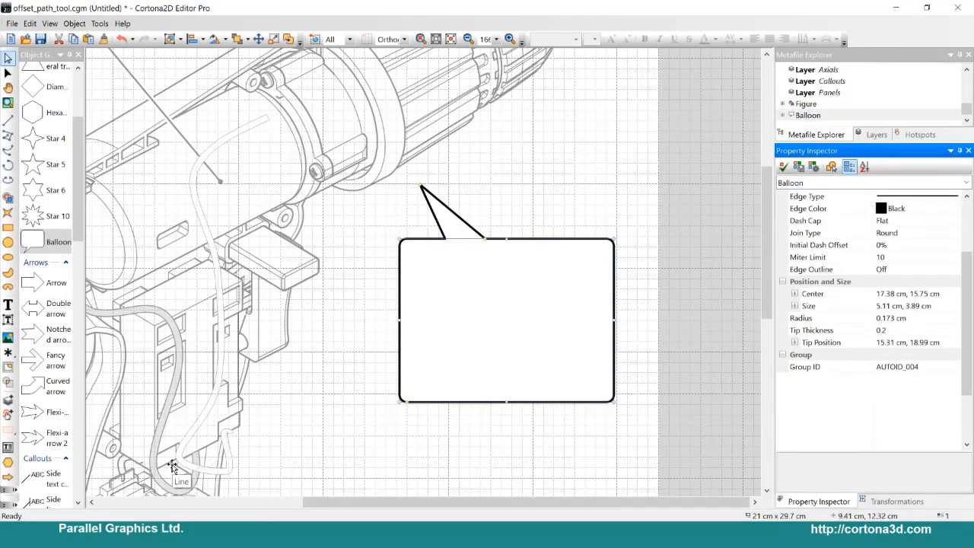
Step: Copy the exploded chuck parts from inset.cgm and place them inside the balloon in the drill drawing
key(super)
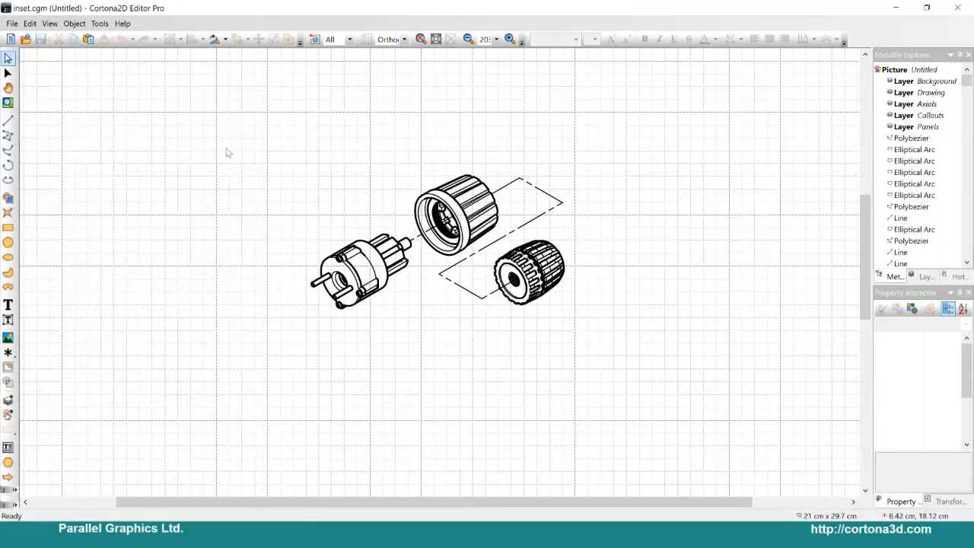
scroll(226, 153, down, 4)
drag(305, 175, 681, 381)
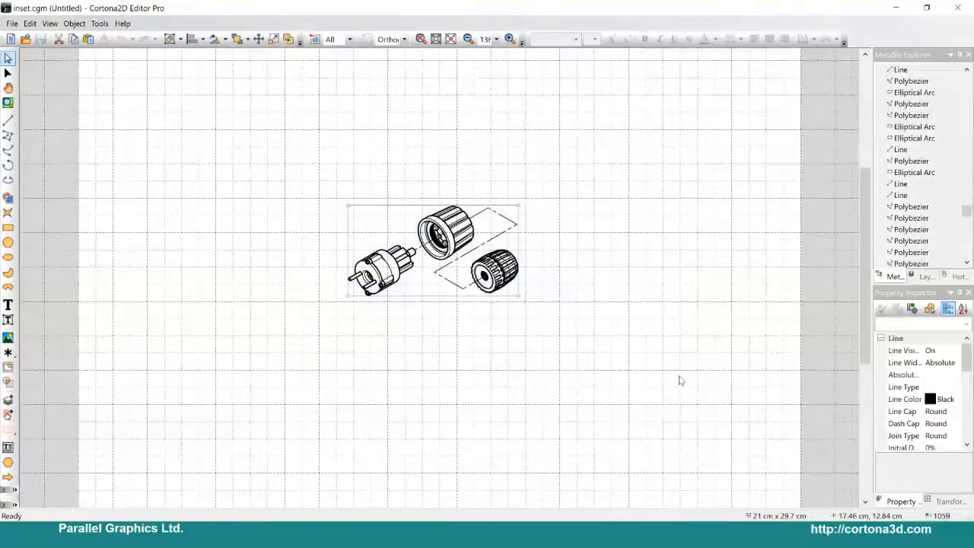
click(900, 6)
key(ctrl+v)
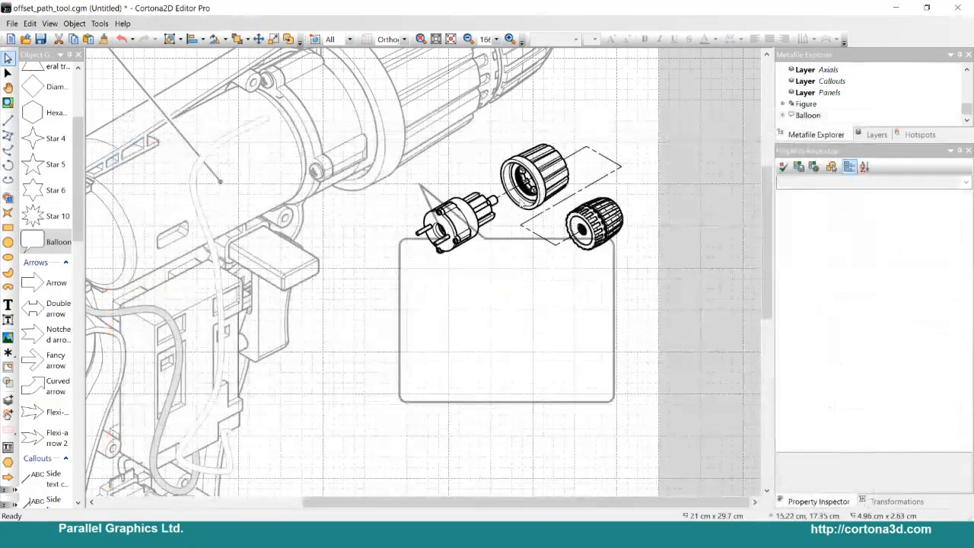
click(505, 312)
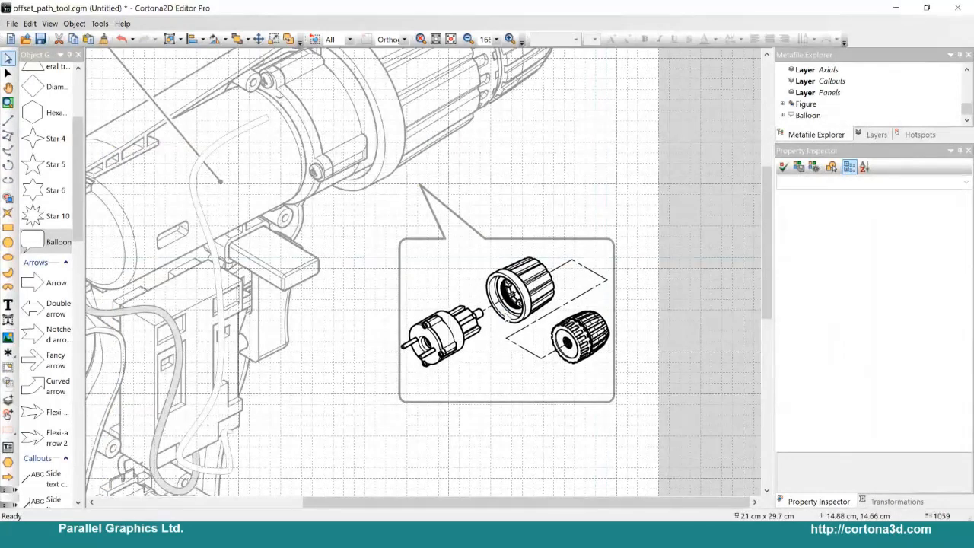
Step: Enlarge the balloon to about 5.5 × 4.4 cm and shift it slightly to frame the pasted chuck parts
key(ctrl+z)
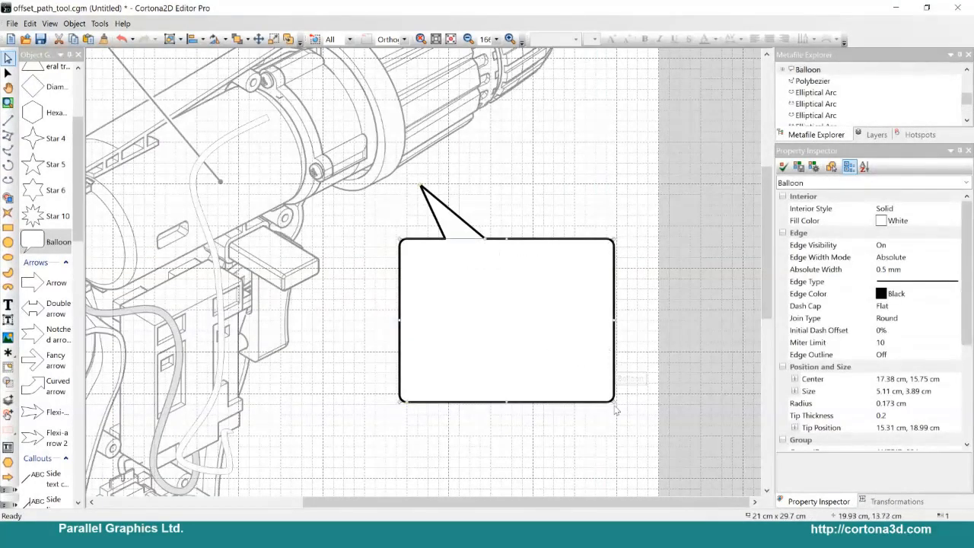
drag(613, 402, 629, 422)
drag(480, 280, 473, 265)
Step: Send the balloon to the back of the drawing order, behind the chuck parts, and deselect it
right_click(493, 272)
mouse_move(575, 420)
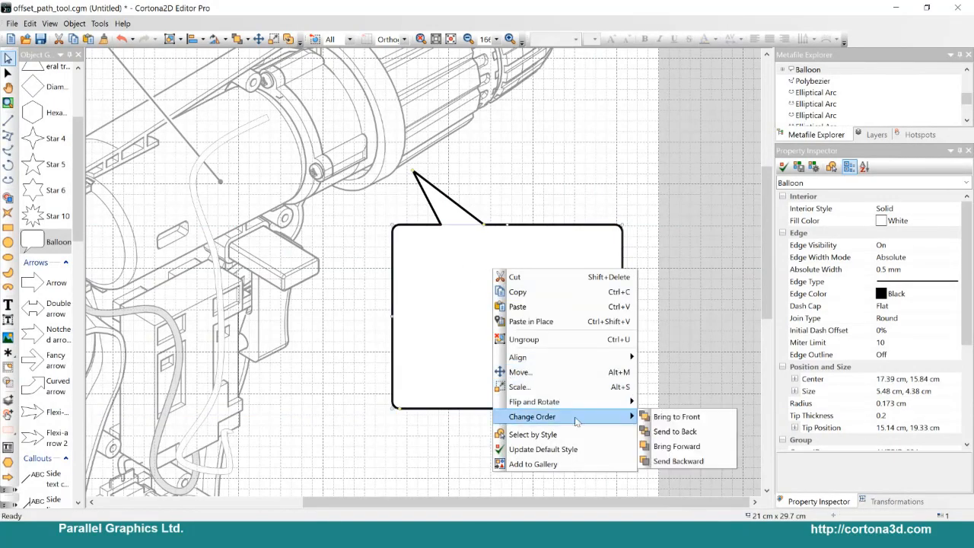
click(674, 431)
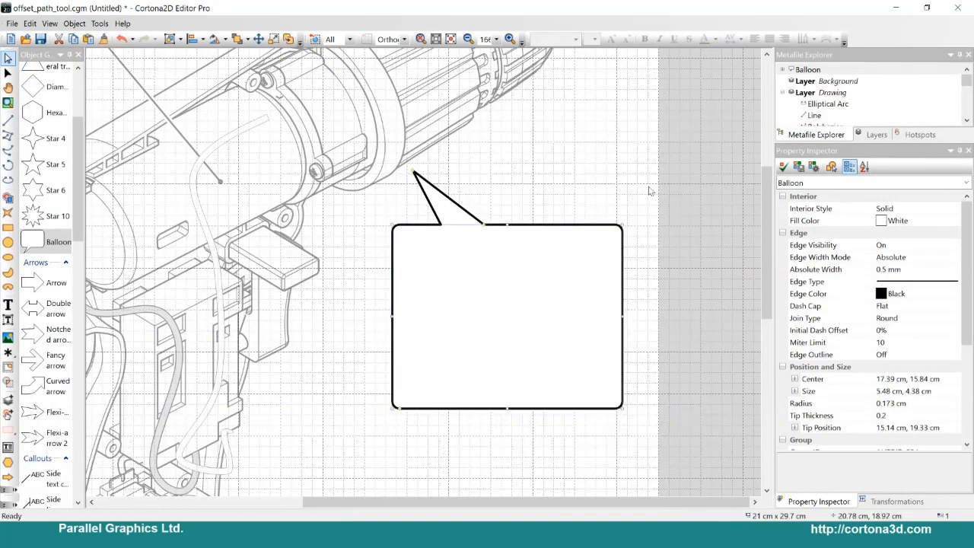
click(644, 186)
scroll(563, 191, down, 5)
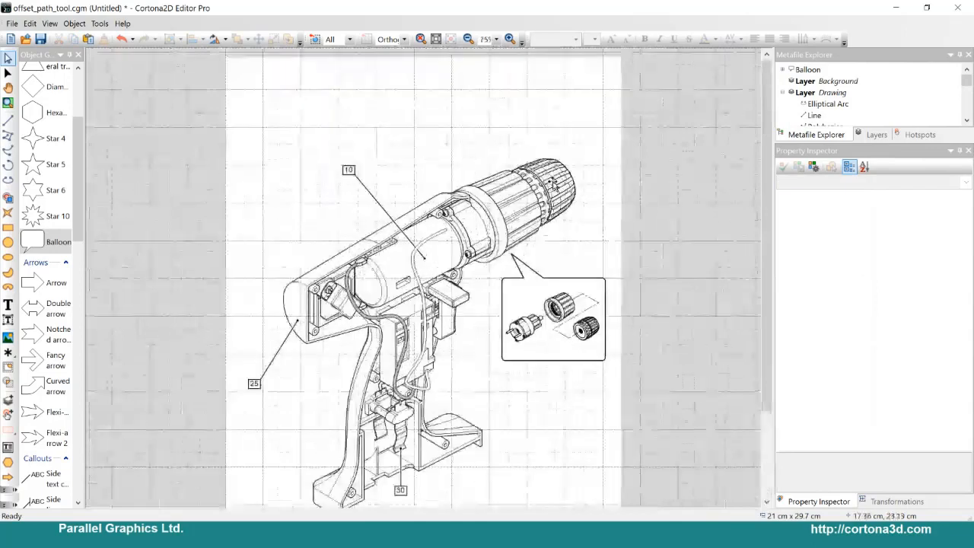
scroll(624, 179, down, 1)
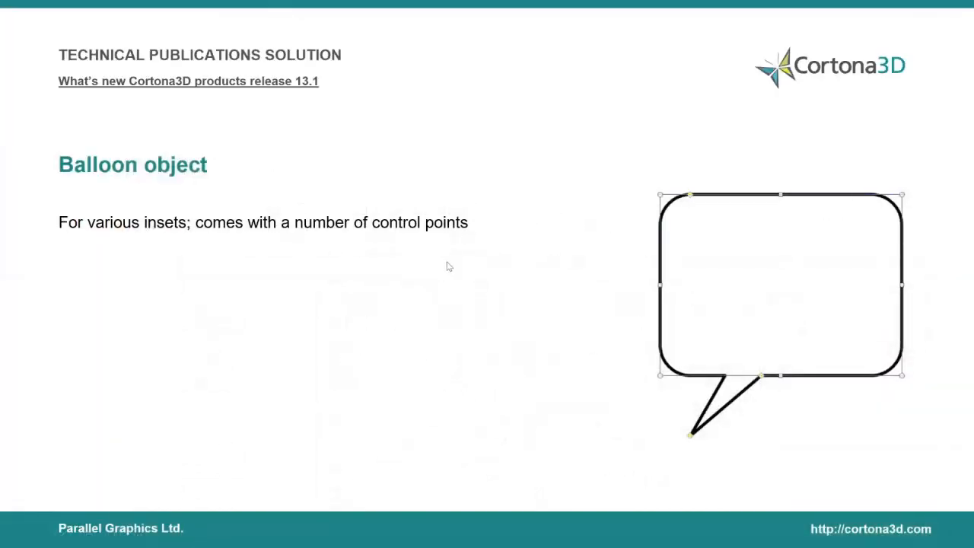
click(447, 266)
click(447, 266)
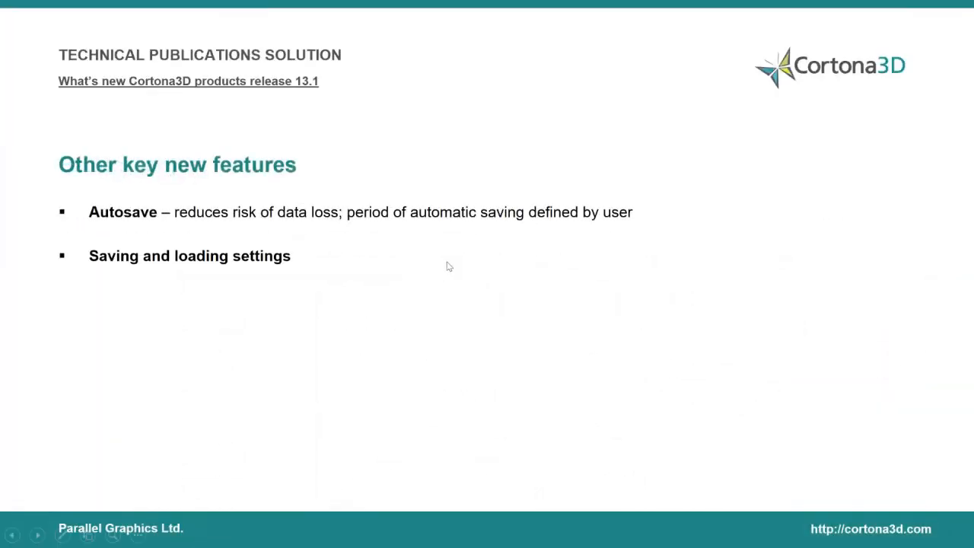